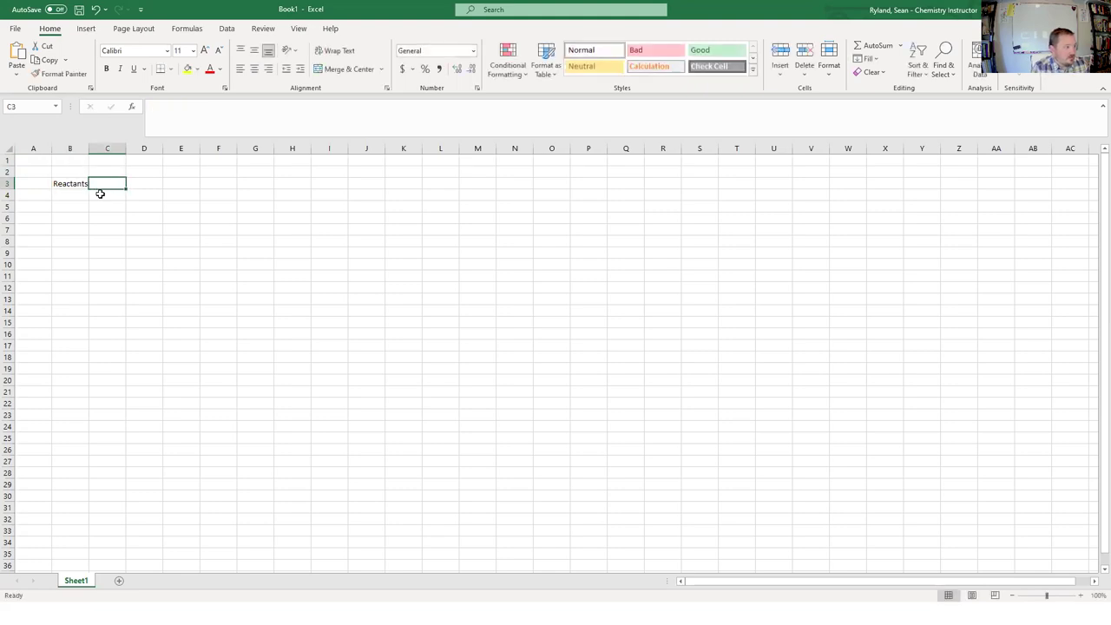
# - Add the header TS in D3 and the header Products in F3
pyautogui.press('Tab')
pyautogui.write('TS')
pyautogui.press('Tab')
pyautogui.press('Tab')
pyautogui.write('Pro')
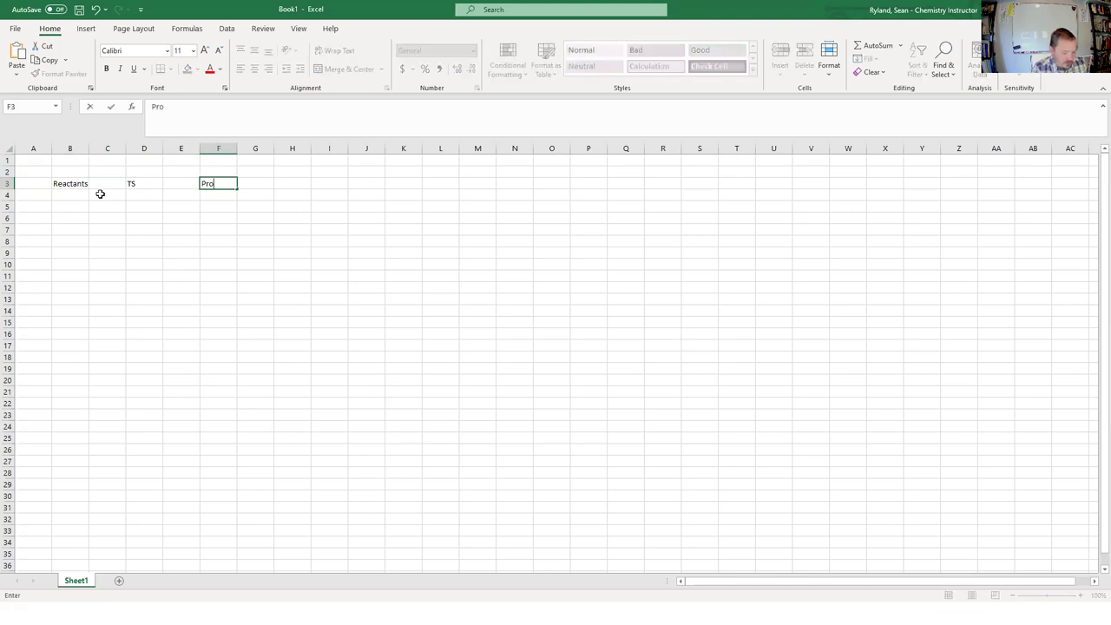
pyautogui.write('ducts')
pyautogui.click(146, 216)
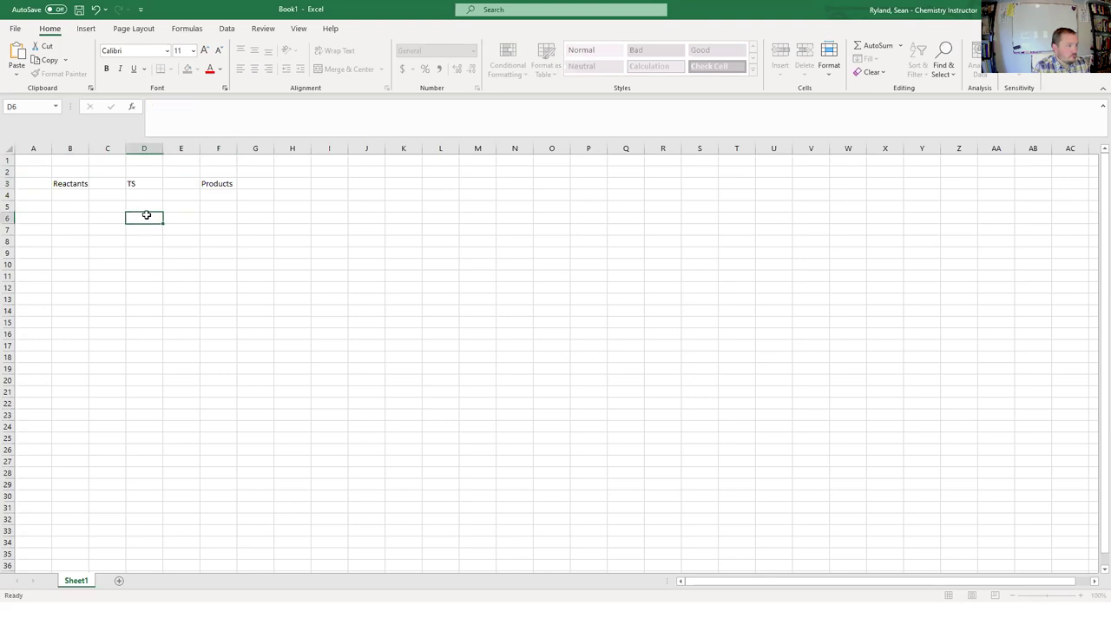
# - Label cell A4 as Ethylene
pyautogui.keyDown('ctrl'); pyautogui.scroll(7, 145, 216); pyautogui.keyUp('ctrl')
pyautogui.click(82, 249)
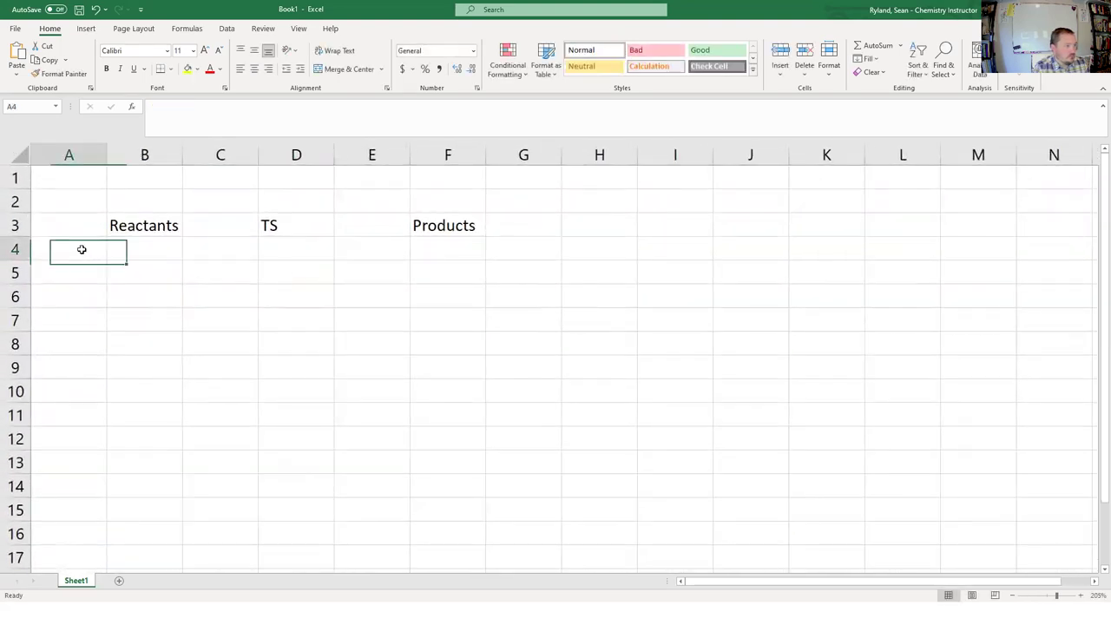
pyautogui.write('Eh')
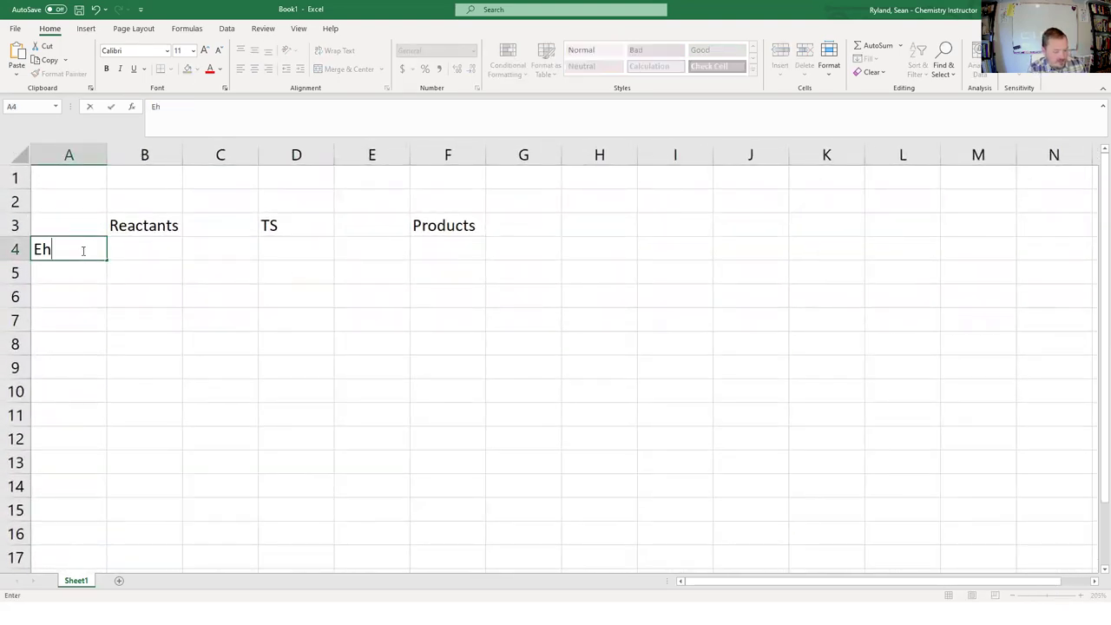
pyautogui.write('thylene')
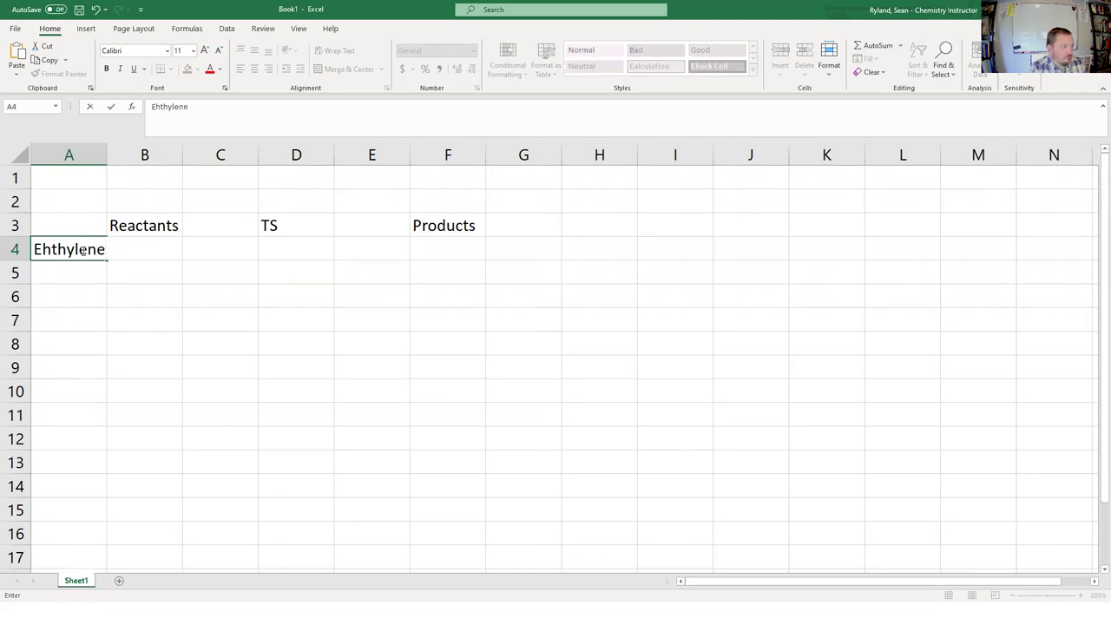
pyautogui.click(51, 249)
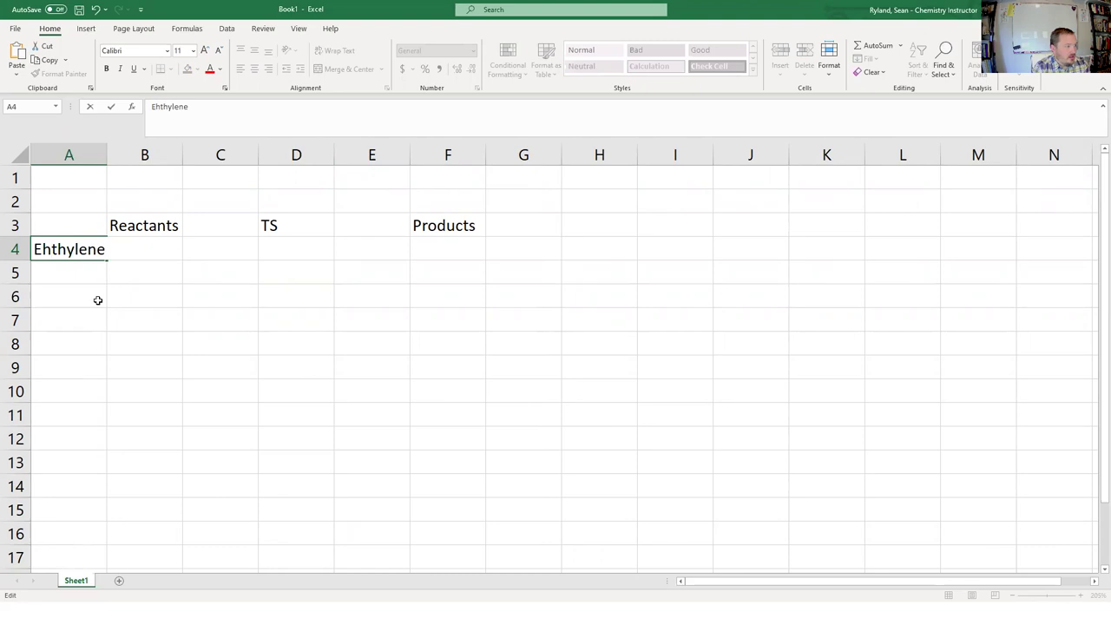
pyautogui.press('BackSpace')
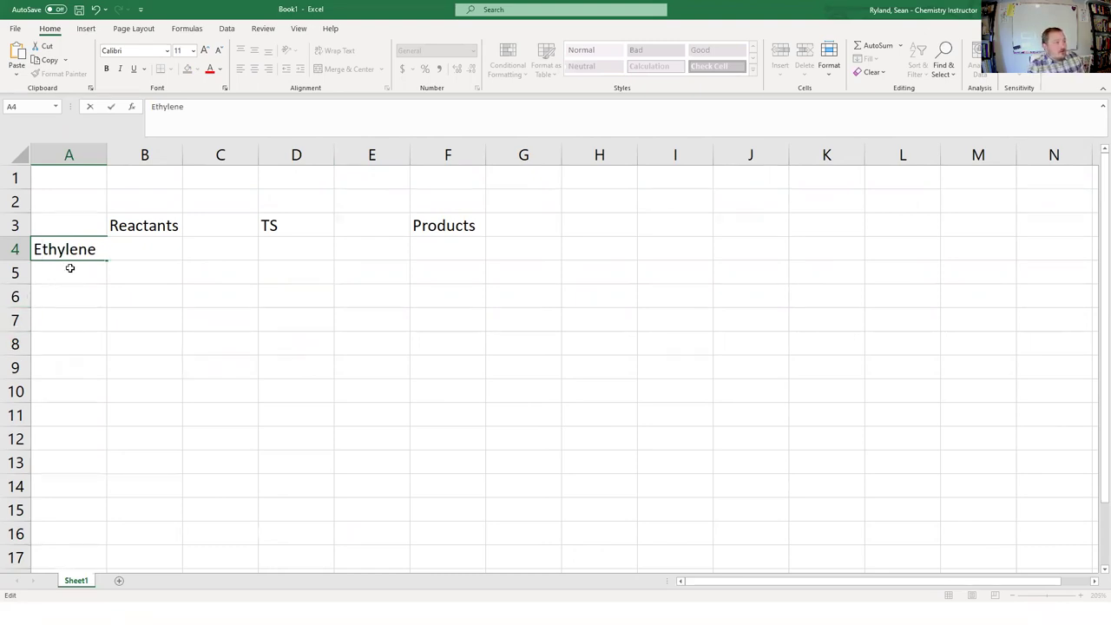
pyautogui.press('Return')
# - Label cell A5 as water, below Ethylene
pyautogui.write('wqat')
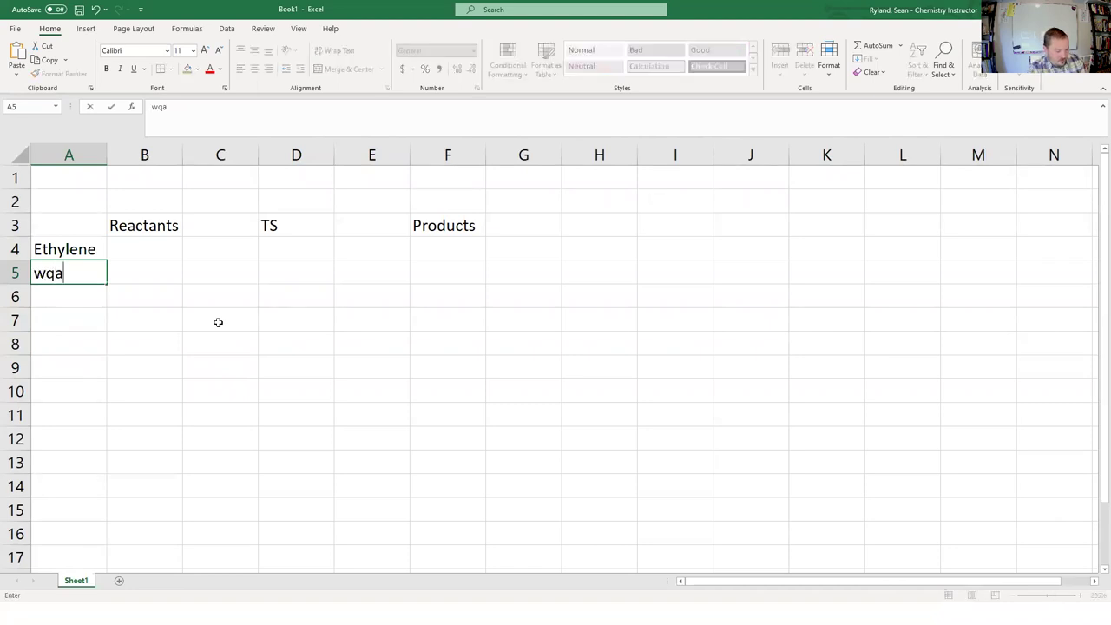
pyautogui.press('BackSpace')
pyautogui.press('BackSpace')
pyautogui.press('BackSpace')
pyautogui.write('wa')
pyautogui.press('BackSpace')
pyautogui.press('BackSpace')
pyautogui.write('ater')
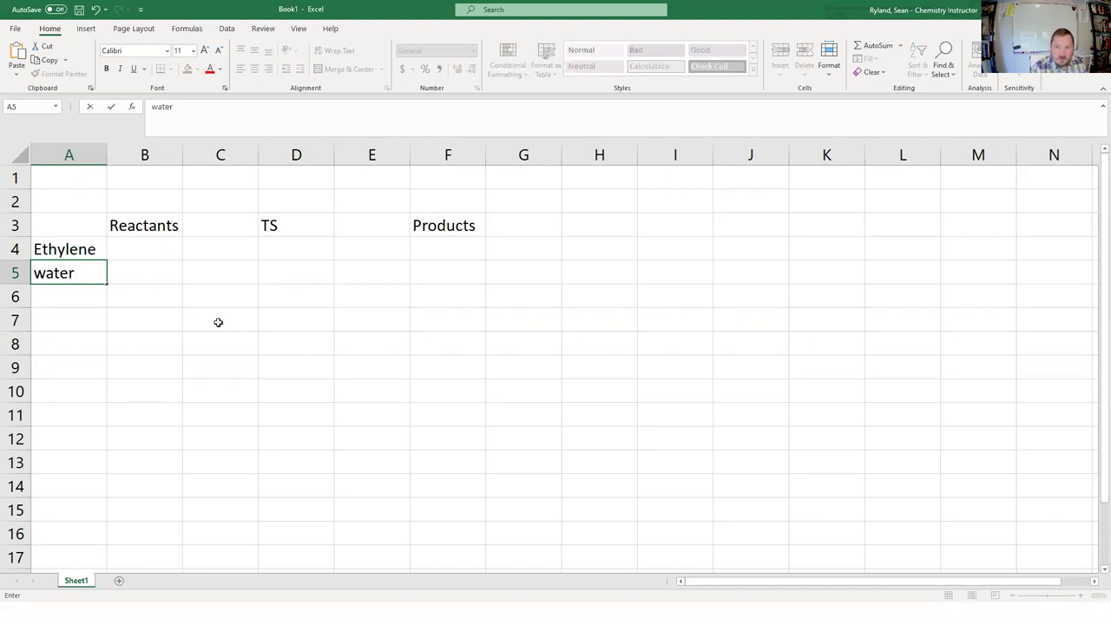
pyautogui.press('Tab')
# - Enter the label Ethanol in E4, beside the Products column
pyautogui.press('Tab')
pyautogui.press('Tab')
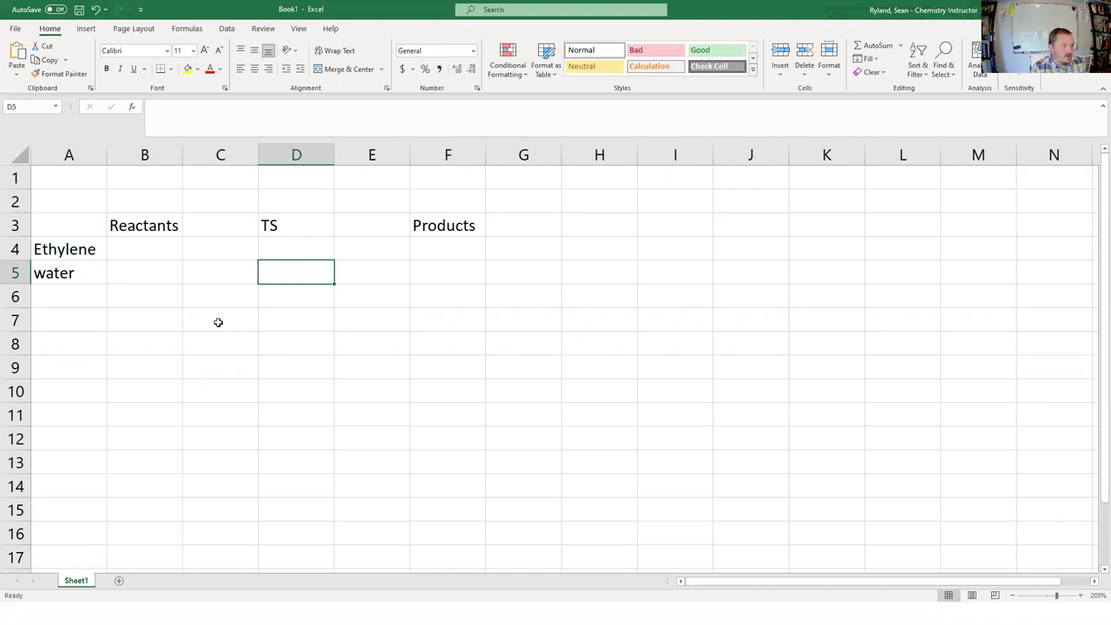
pyautogui.press('Left')
pyautogui.press('Left')
pyautogui.press('Right')
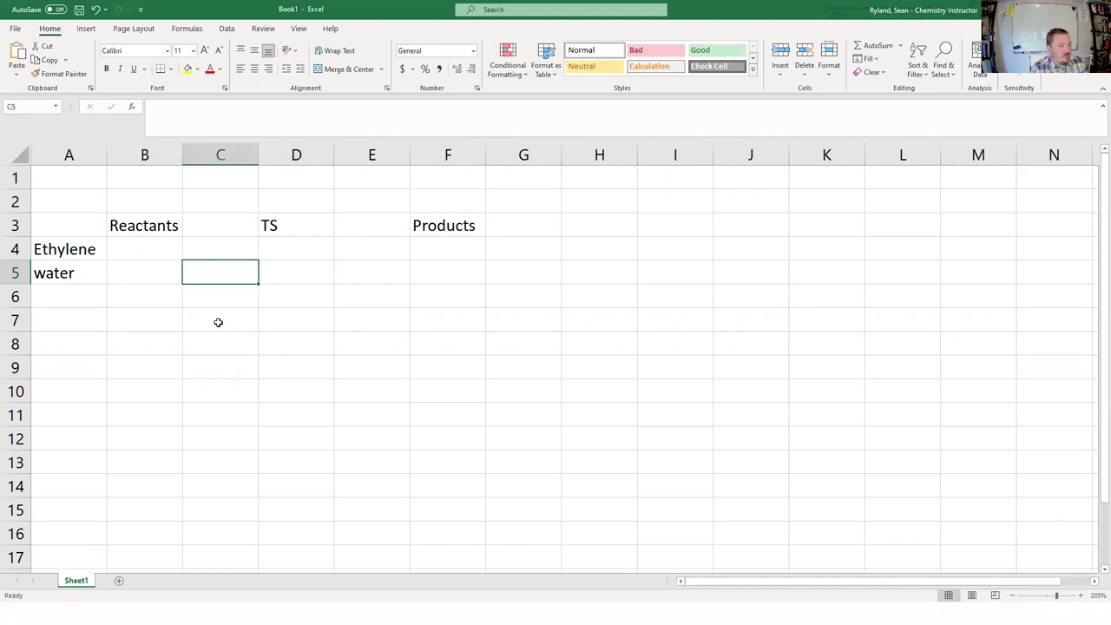
pyautogui.press('Right')
pyautogui.press('Up')
pyautogui.press('Right')
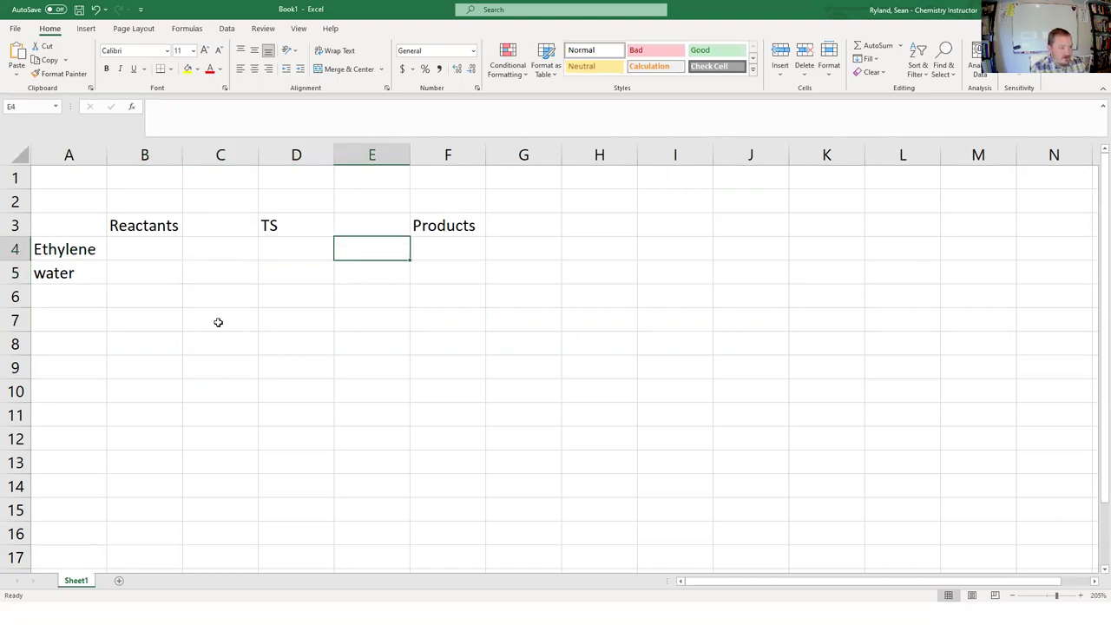
pyautogui.write('Ethanol')
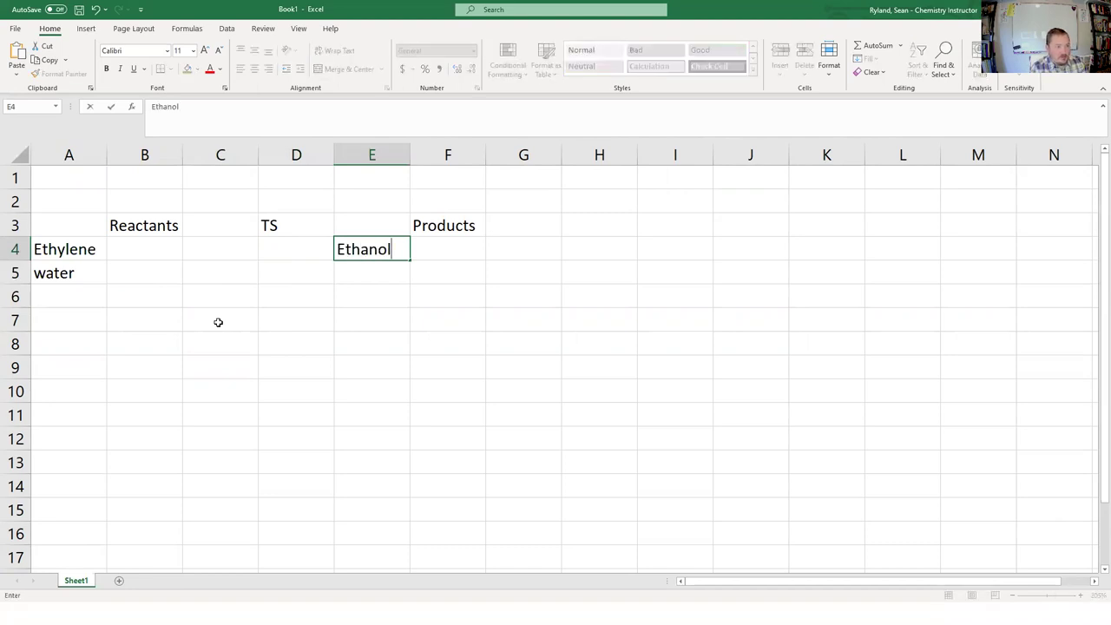
pyautogui.press('Tab')
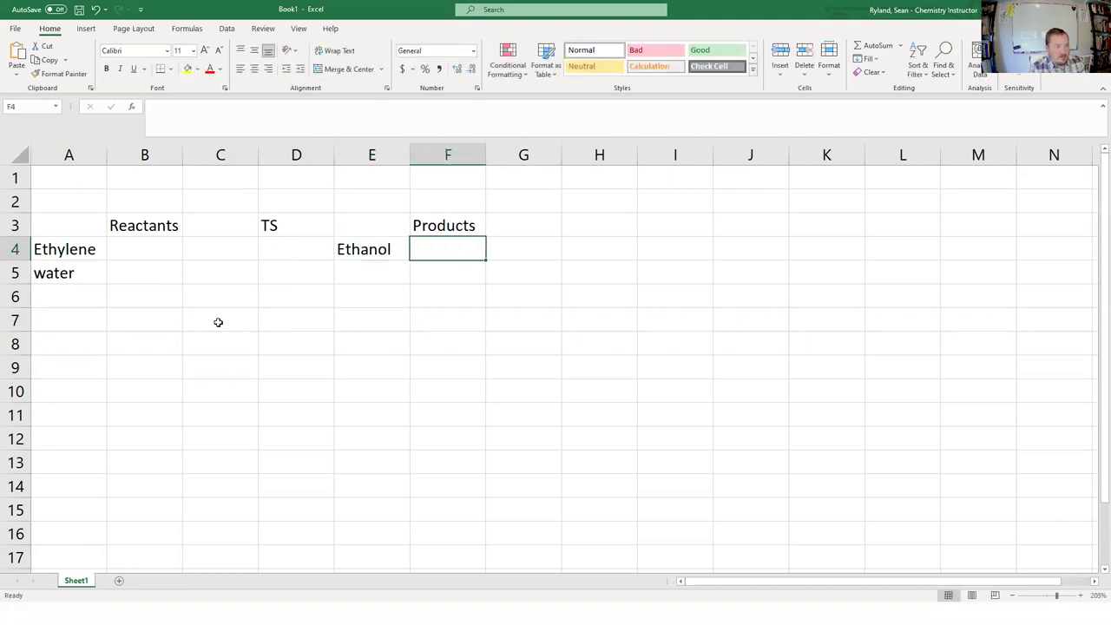
# - Select B4 for the ethylene energy, and in File Explorer open the Lab 03 Files folder inside _CHM.223_O.Chem.III > Labs
pyautogui.press('Down')
pyautogui.press('Left')
pyautogui.press('Left')
pyautogui.press('Left')
pyautogui.press('Left')
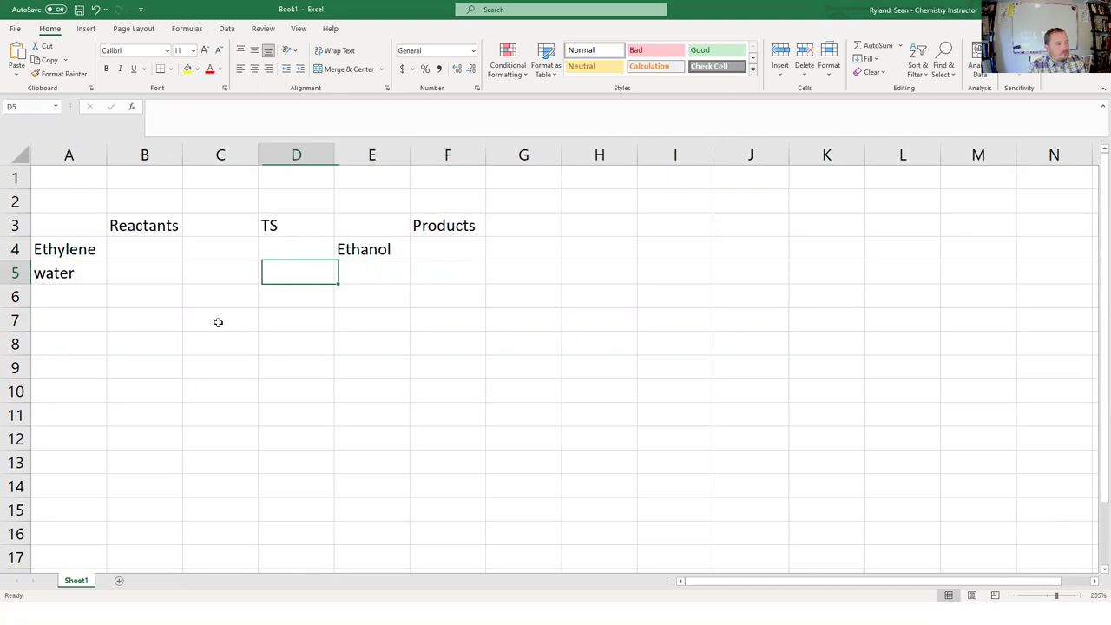
pyautogui.press('Down')
pyautogui.press('Up')
pyautogui.press('Up')
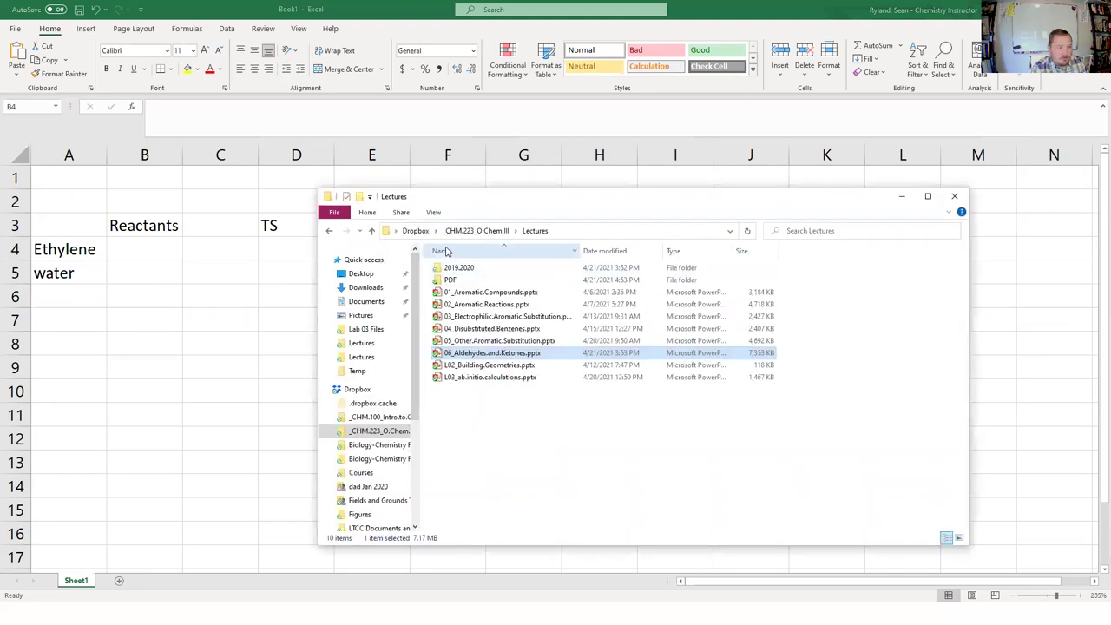
pyautogui.click(479, 231)
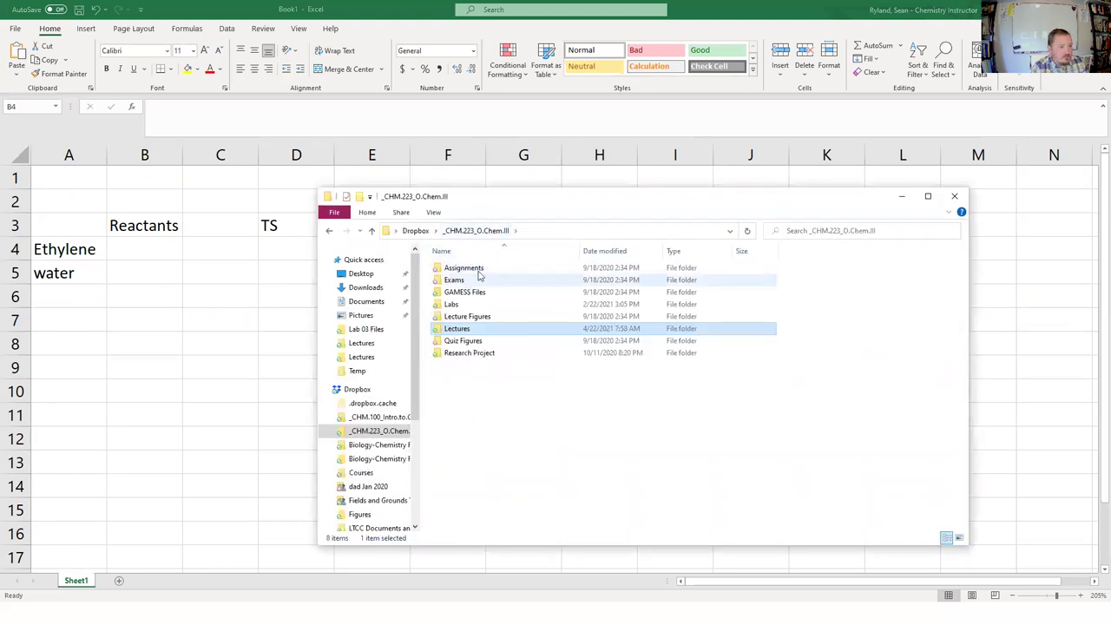
pyautogui.doubleClick(493, 304)
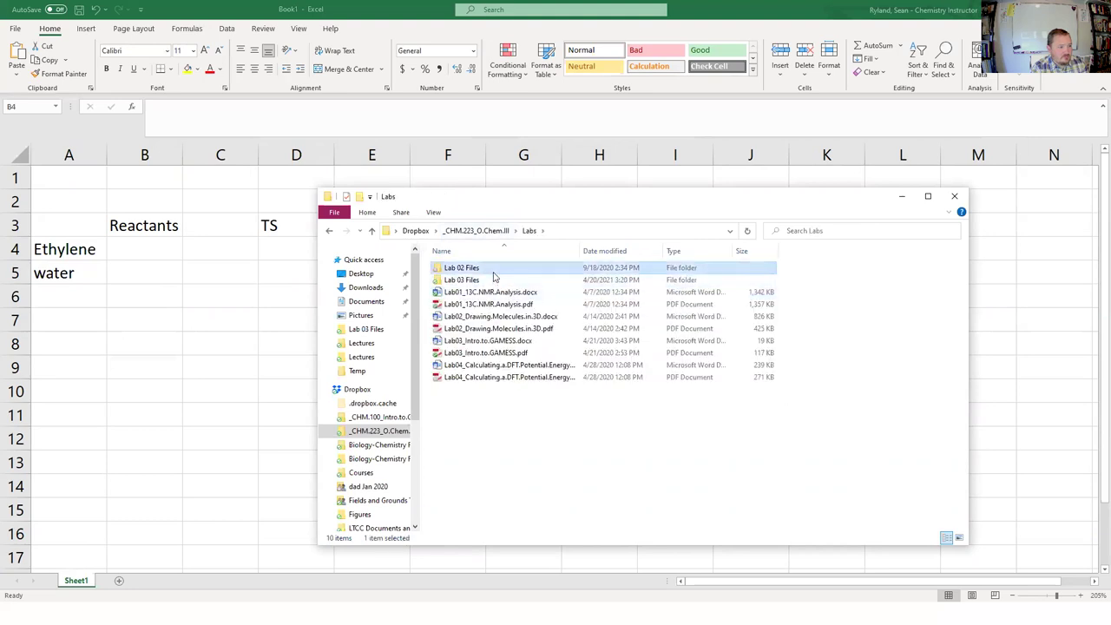
pyautogui.doubleClick(494, 279)
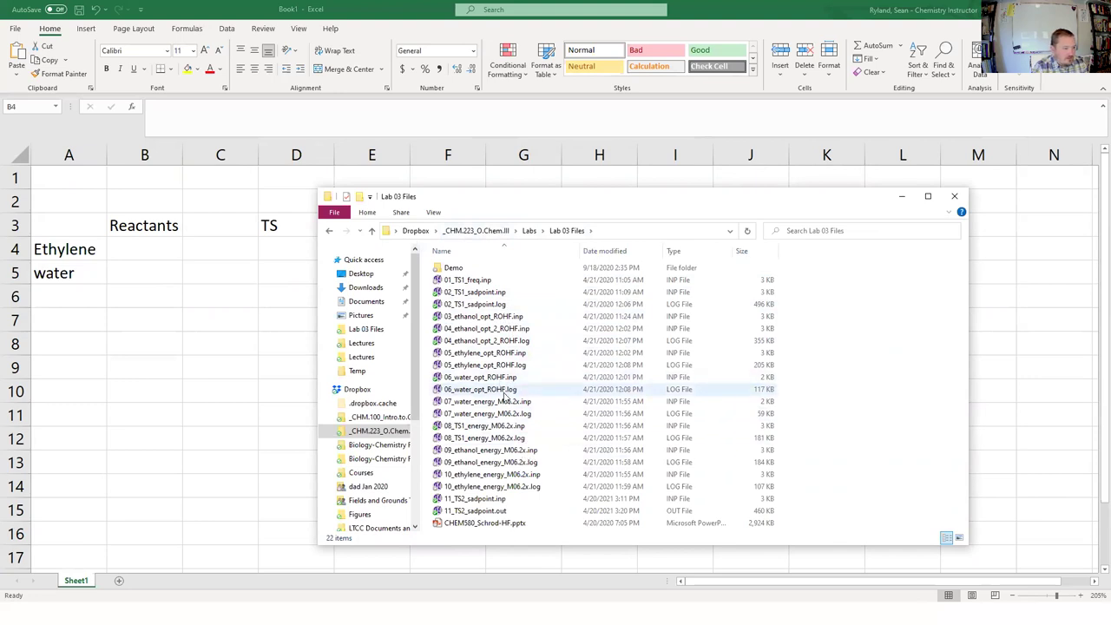
# - Open 05_ethylene_opt_ROHF.log and record the final ethylene energy, -78.0431, in cell B4 of the workbook
pyautogui.doubleClick(531, 367)
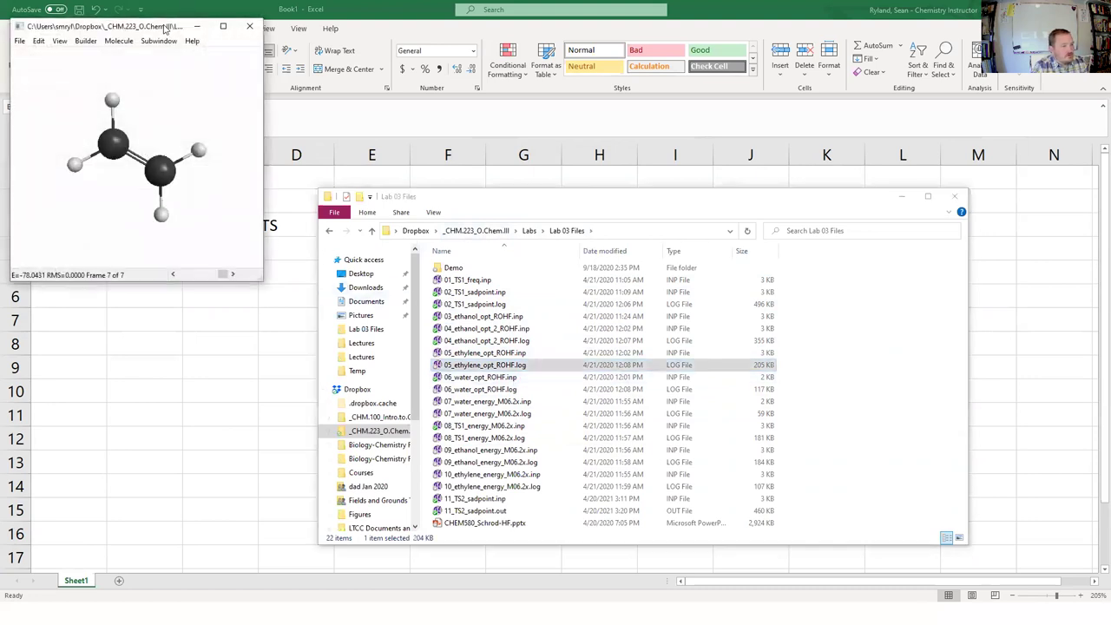
pyautogui.moveTo(164, 29); pyautogui.dragTo(755, 116)
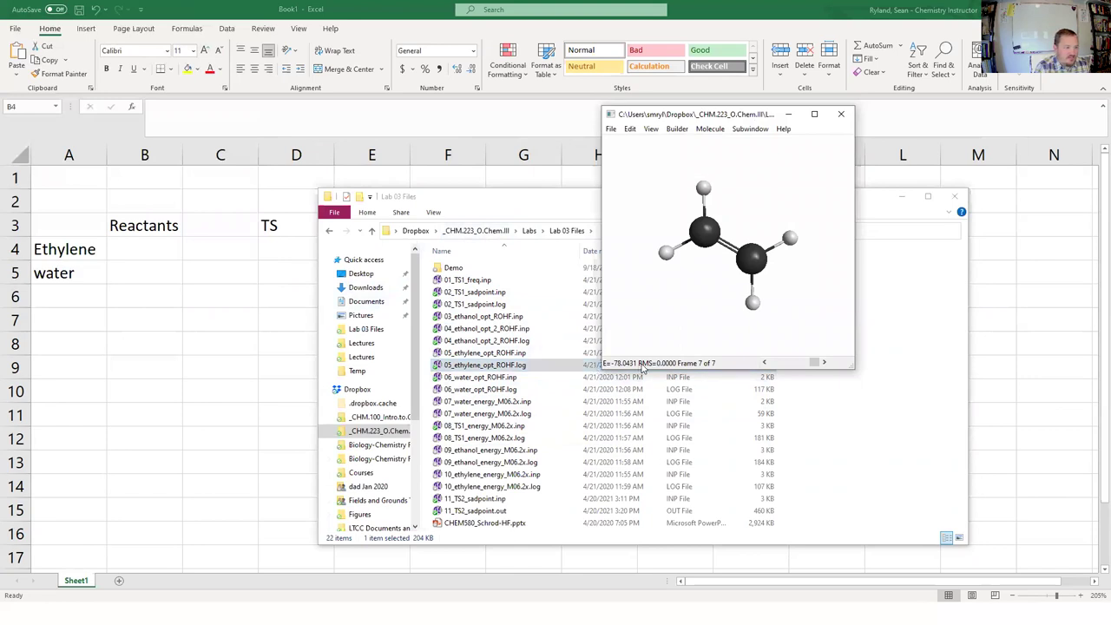
pyautogui.click(132, 255)
pyautogui.write('-78')
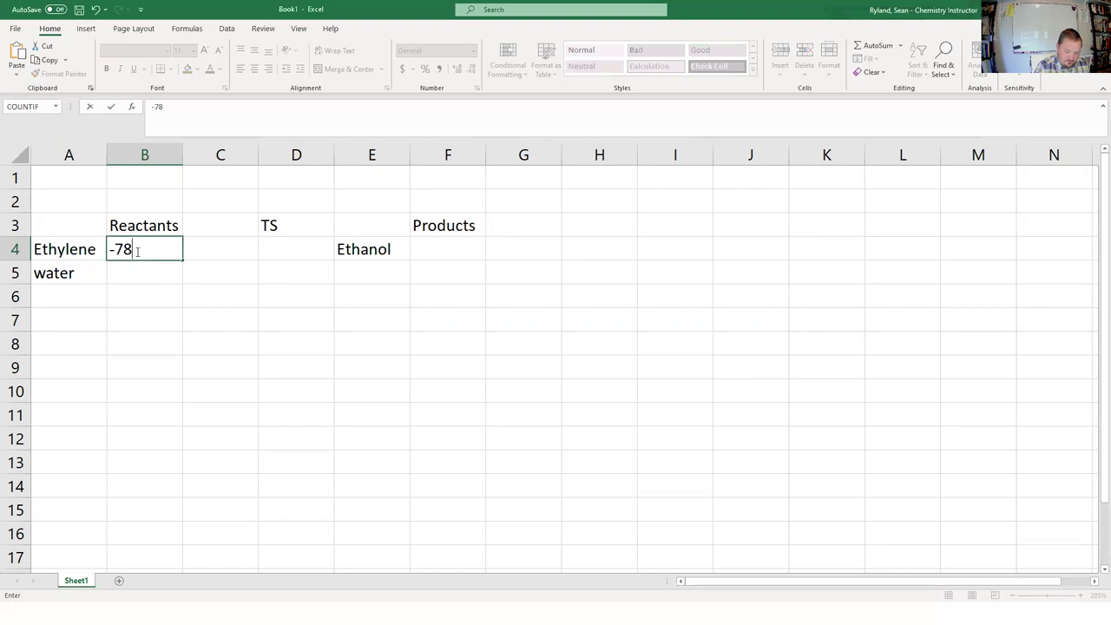
pyautogui.write('.0431')
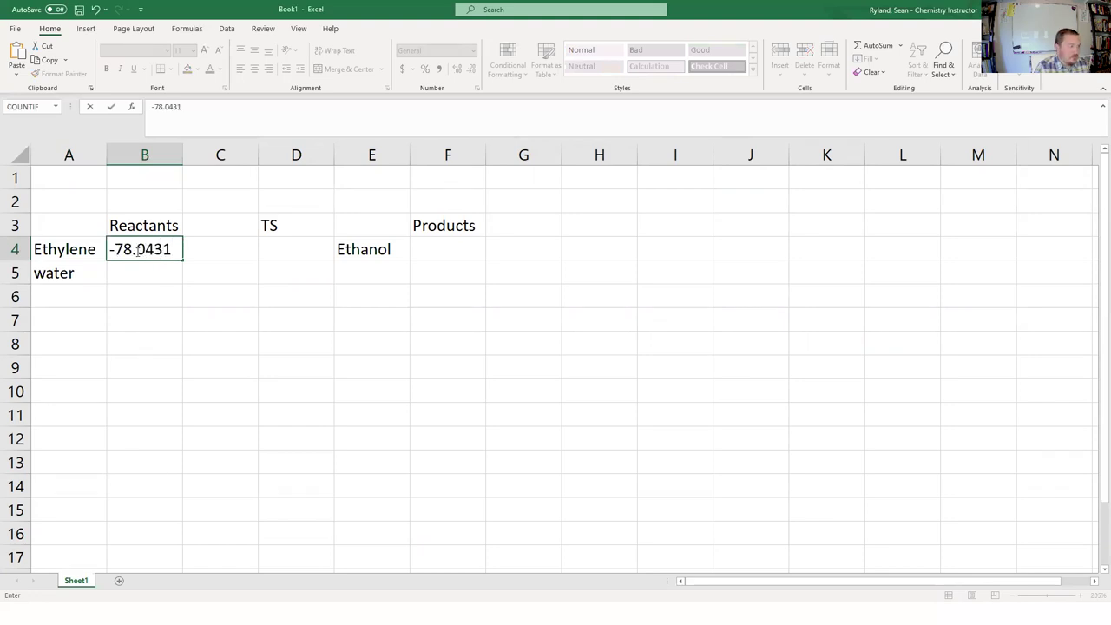
pyautogui.press('Return')
pyautogui.press('Return')
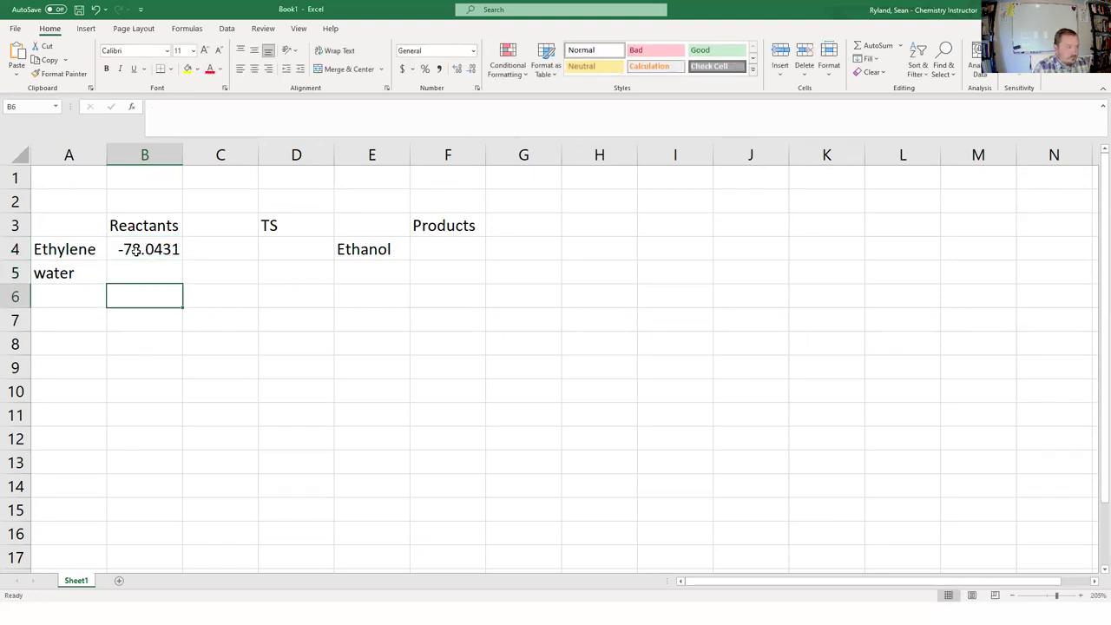
# - Open 06_water_opt_ROHF.log from the Lab 03 Files folder and record the final water energy, -76.0312, in cell B5 of the workbook
pyautogui.press('Up')
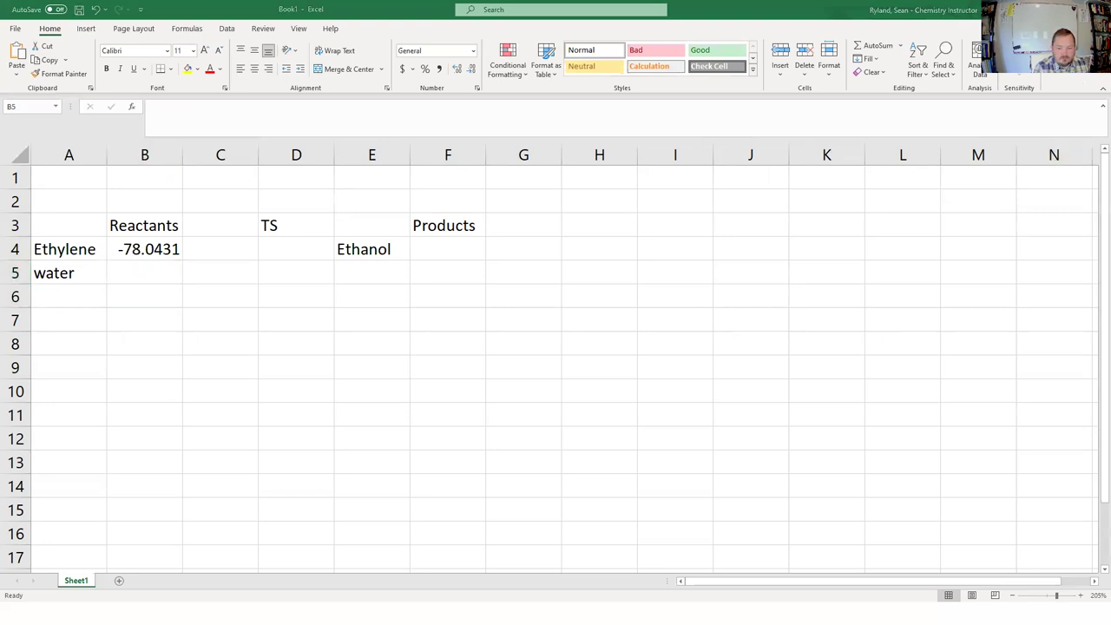
pyautogui.hotkey('alt', 'Tab')
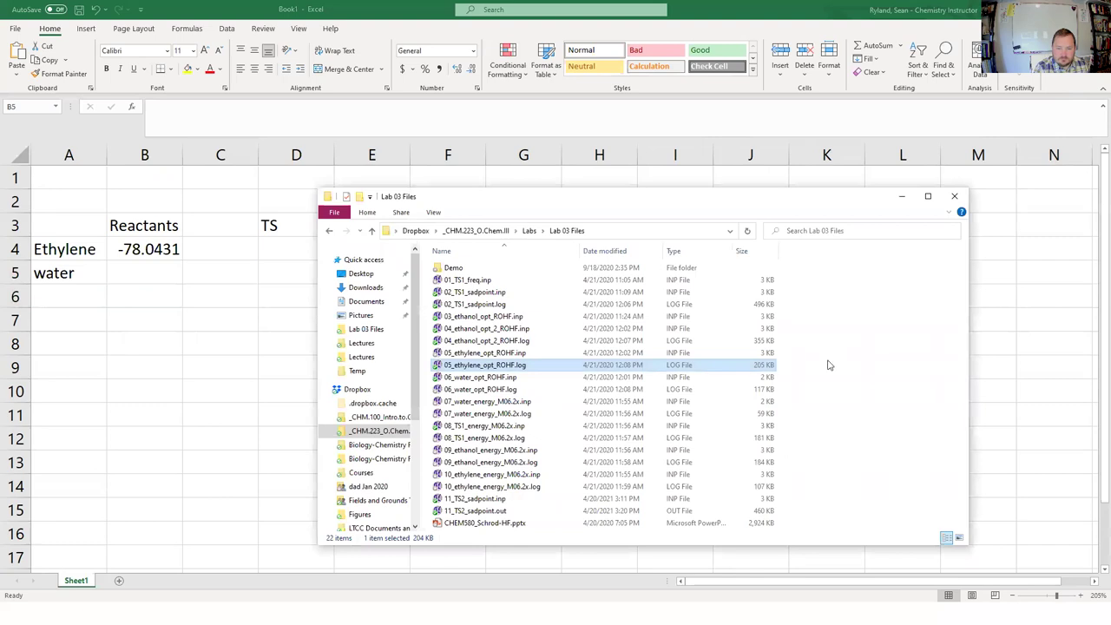
pyautogui.click(526, 390)
pyautogui.doubleClick(525, 390)
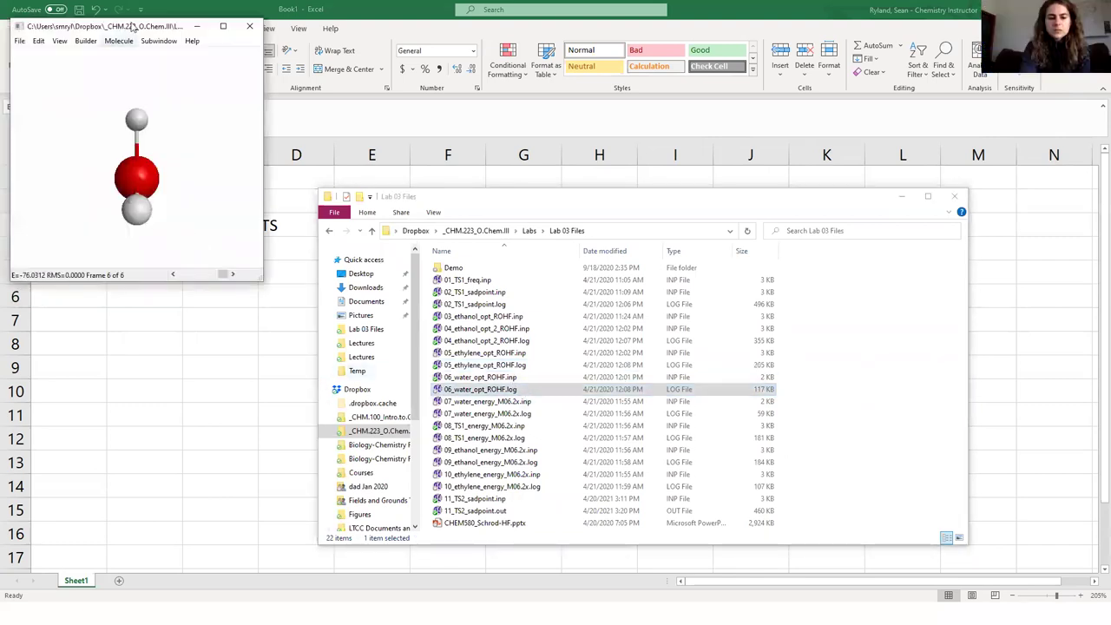
pyautogui.moveTo(144, 31); pyautogui.dragTo(880, 158)
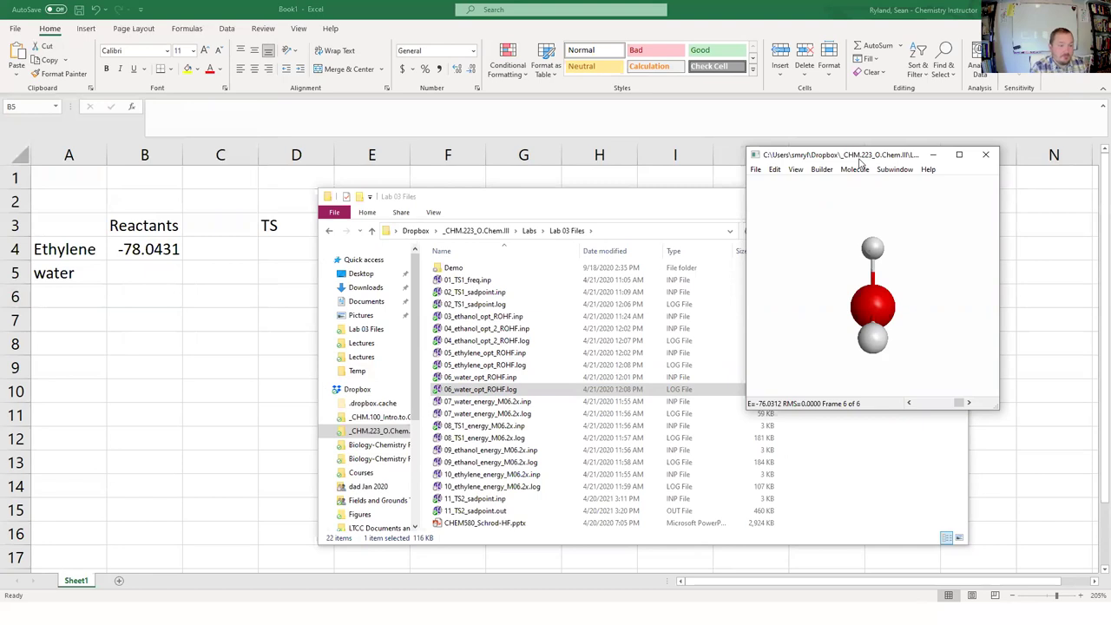
pyautogui.click(143, 271)
pyautogui.write('-76.0312')
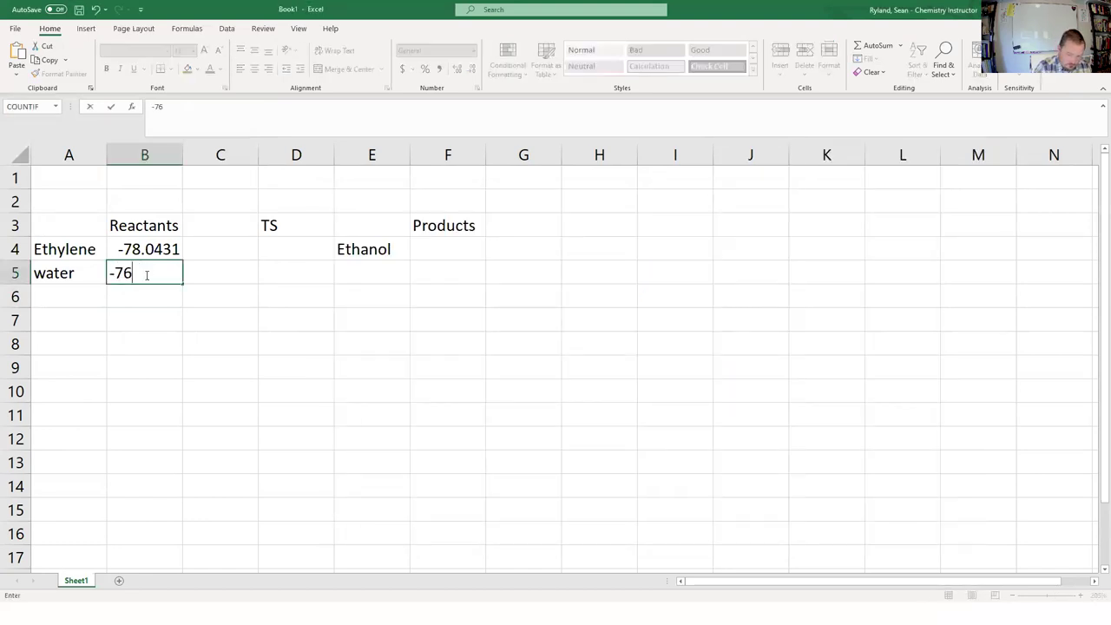
pyautogui.press('Tab')
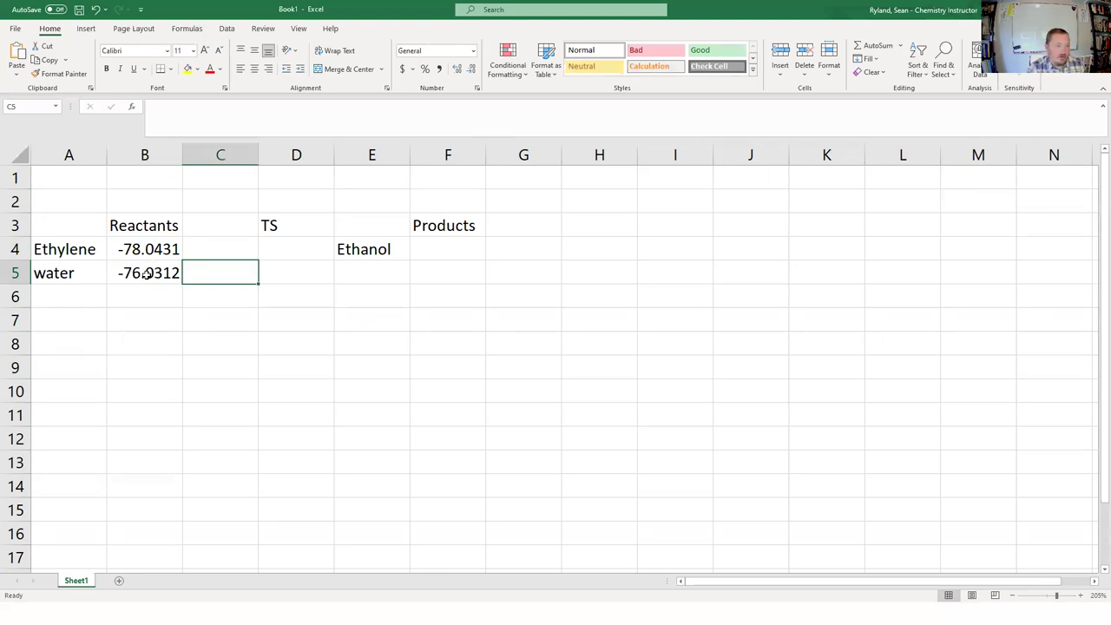
# - Label cell A6 as sum, below water
pyautogui.press('Tab')
pyautogui.press('Left')
pyautogui.press('Left')
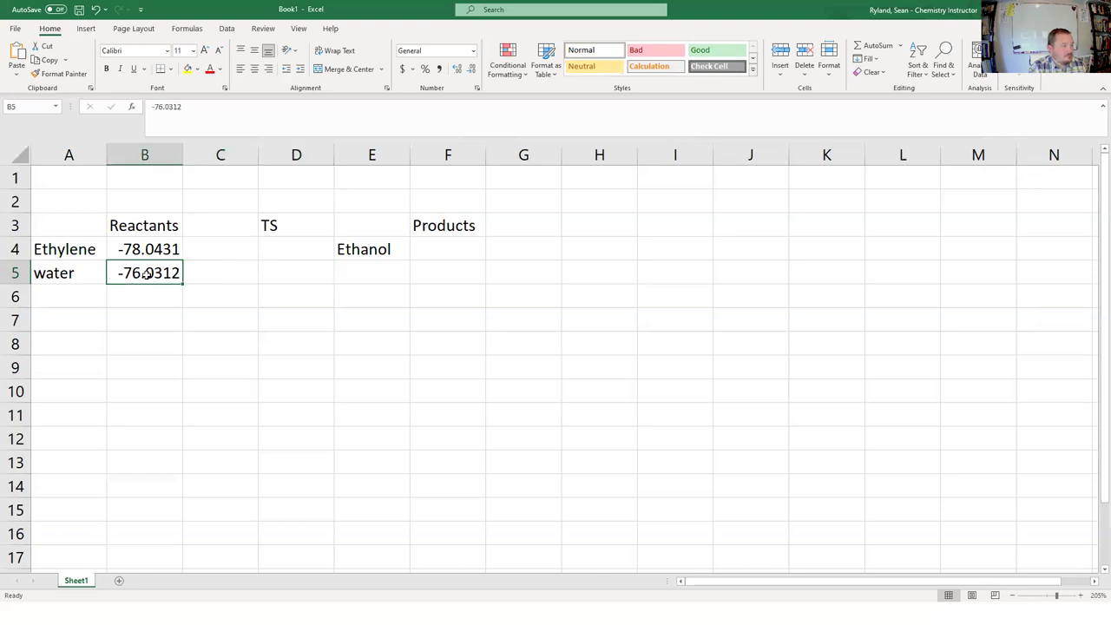
pyautogui.press('Left')
pyautogui.press('Down')
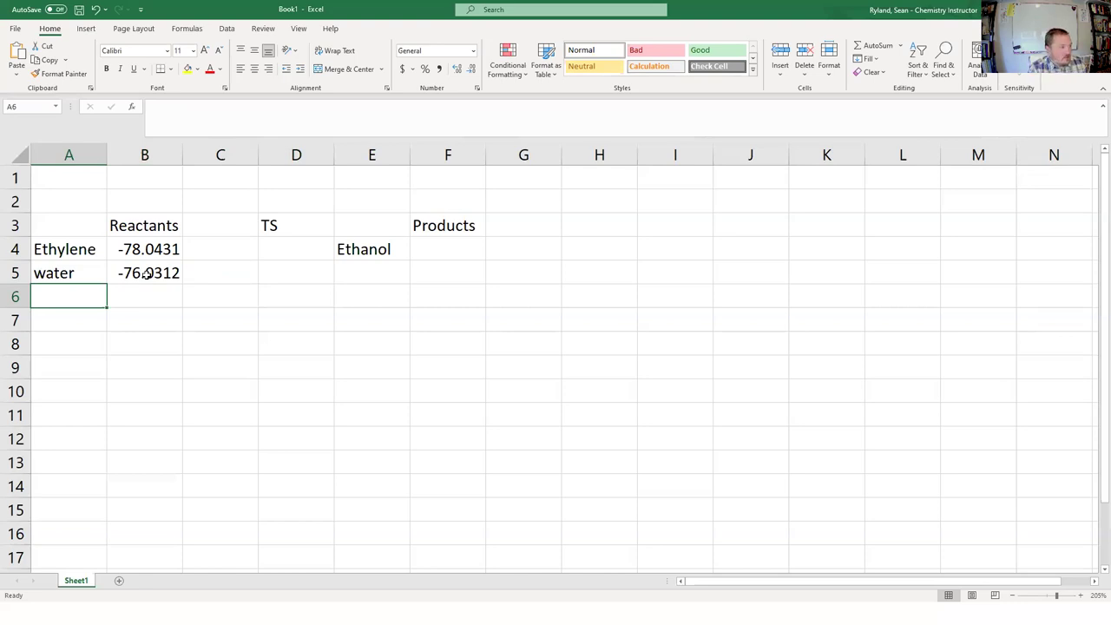
pyautogui.write('sum')
pyautogui.press('Tab')
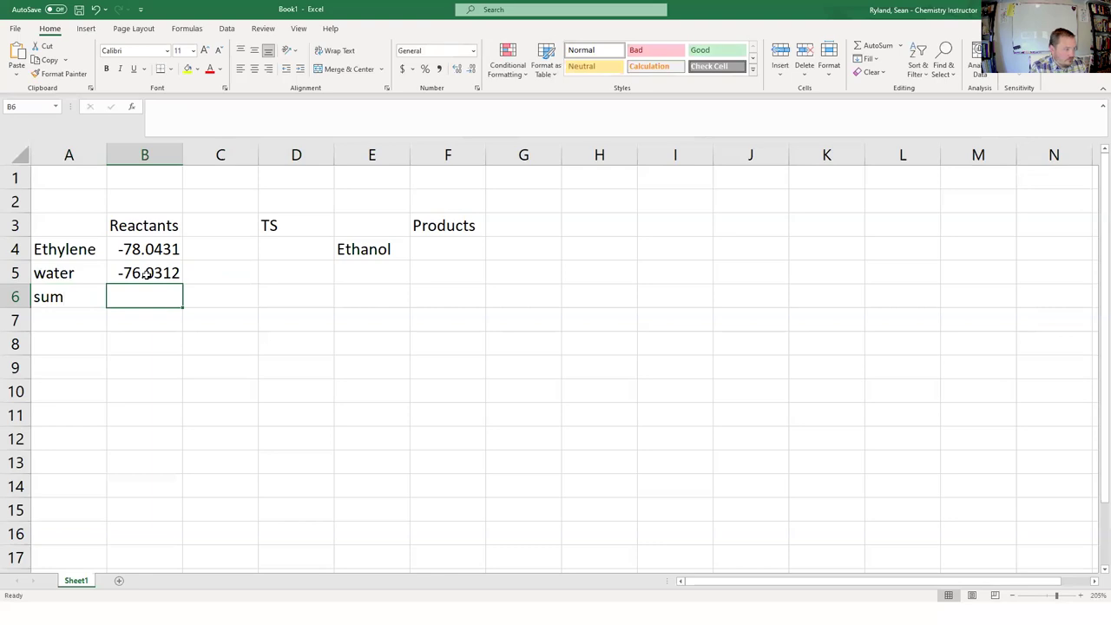
# - Total the ethylene and water energies in B6 with a SUM of B4:B5, and autofit column B's width
pyautogui.write('=sum(')
pyautogui.press('Up')
pyautogui.hotkey('shift', 'Up')
pyautogui.write(')')
pyautogui.press('Return')
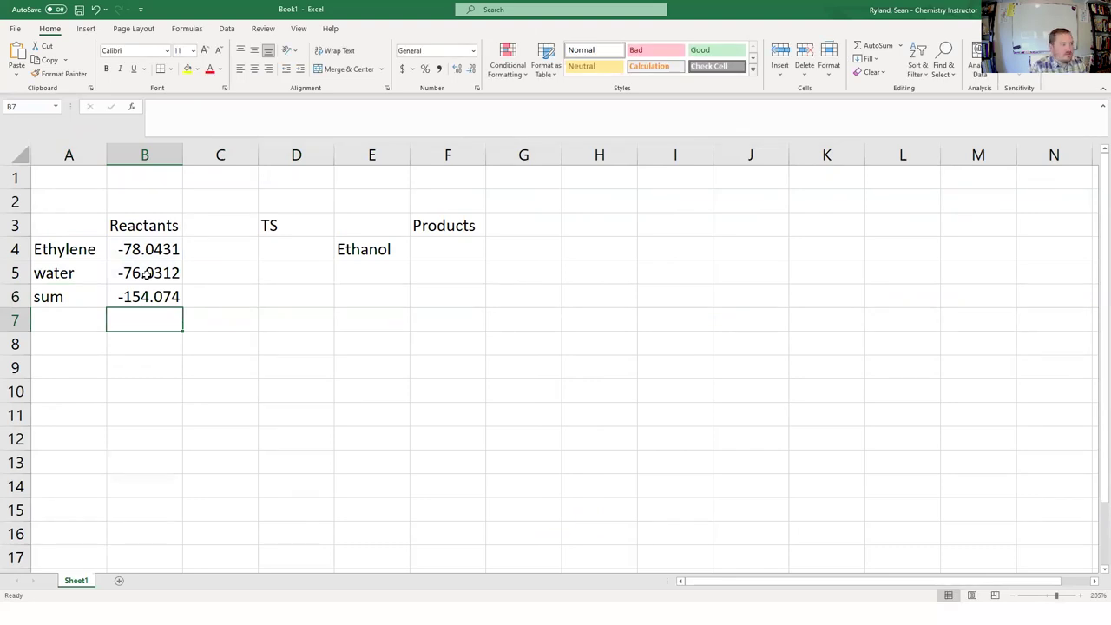
pyautogui.doubleClick(182, 157)
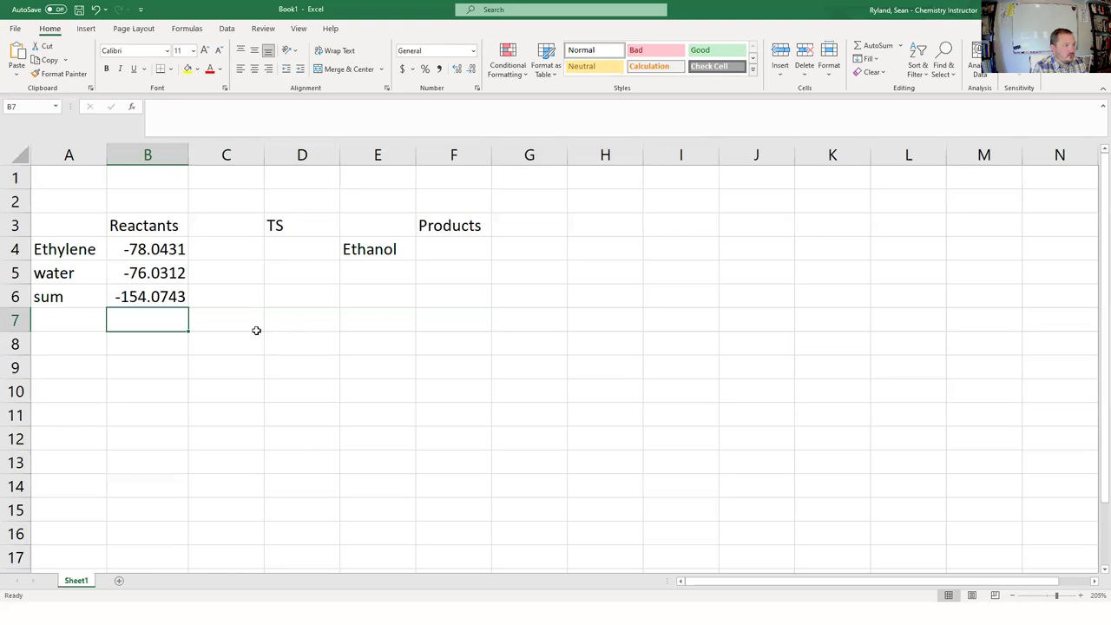
# - Open 11_TS2_sadpoint.out from the Lab 03 Files folder and record the final transition state energy, -153.9560, in cell D4 of the workbook
pyautogui.click(293, 248)
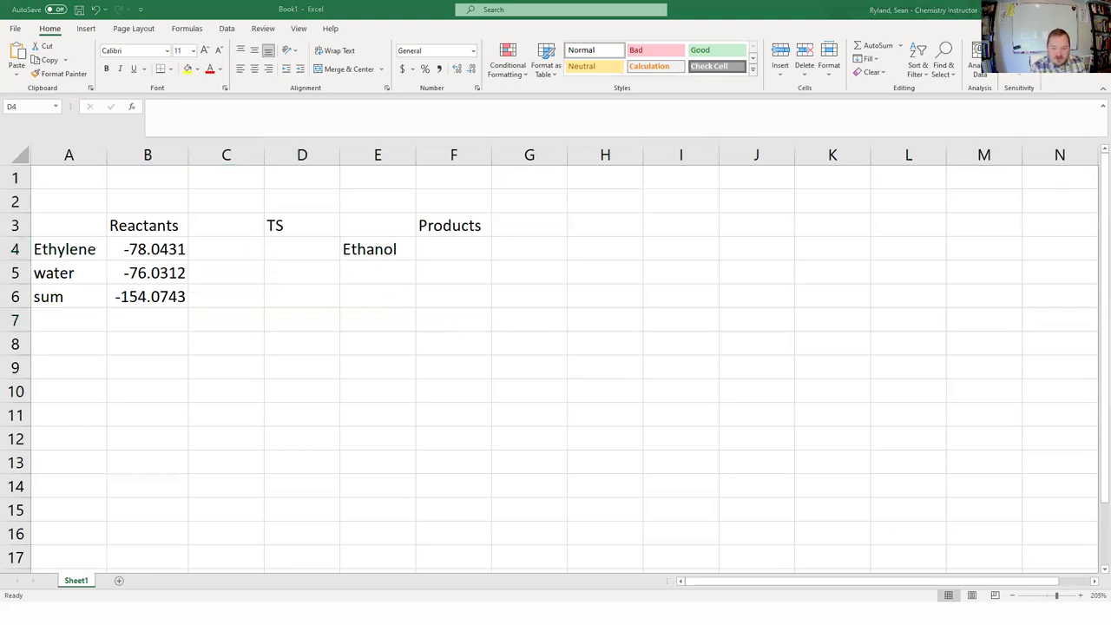
pyautogui.hotkey('alt', 'Tab')
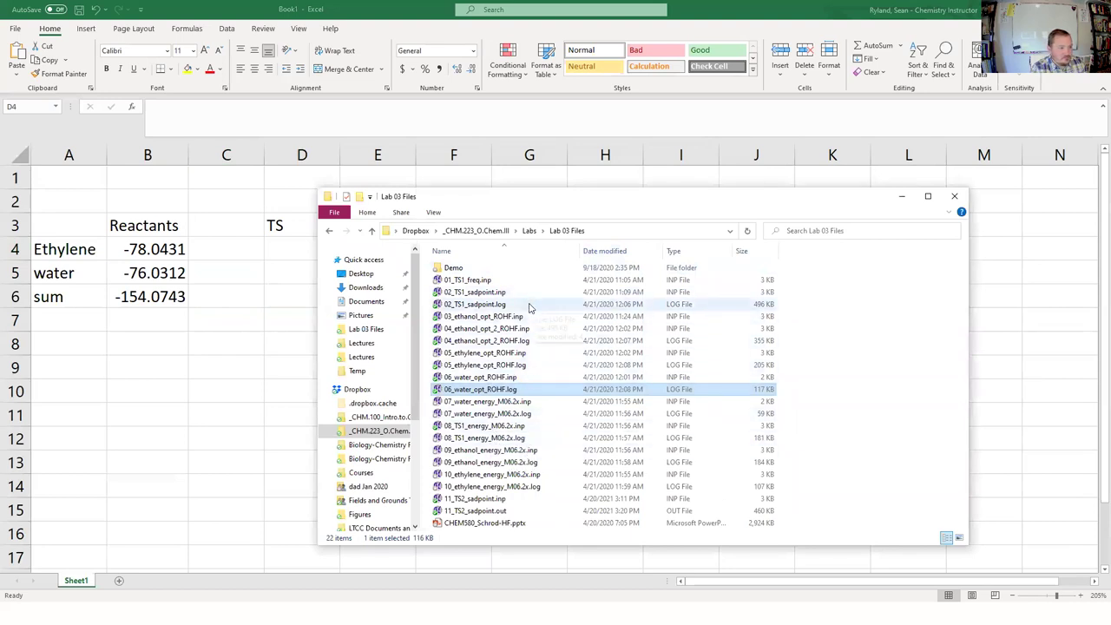
pyautogui.doubleClick(508, 511)
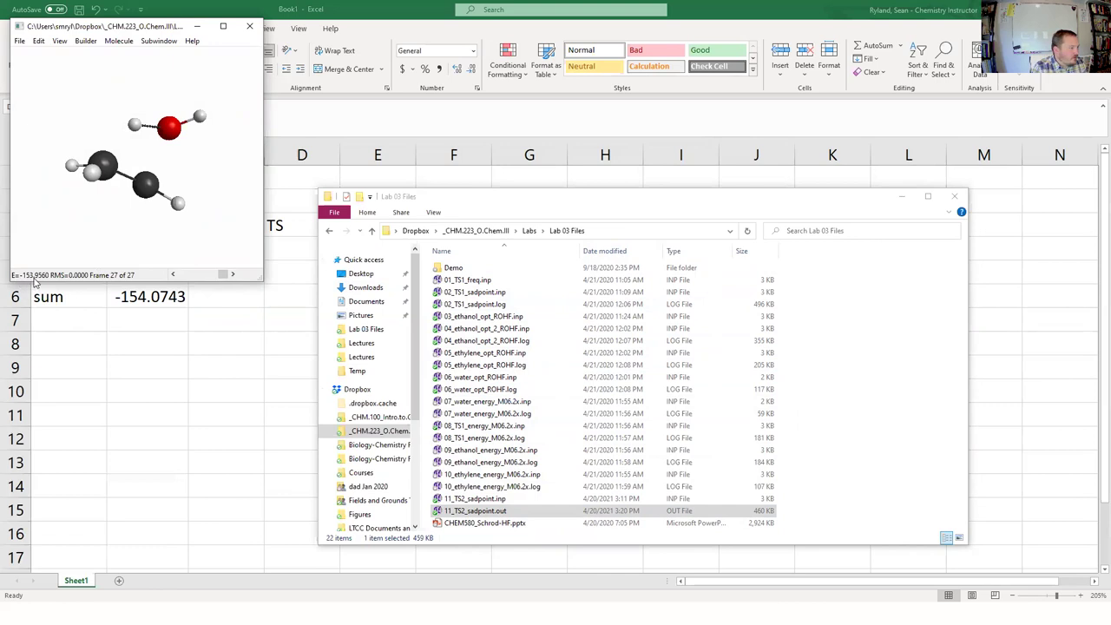
pyautogui.click(301, 253)
pyautogui.write('-1')
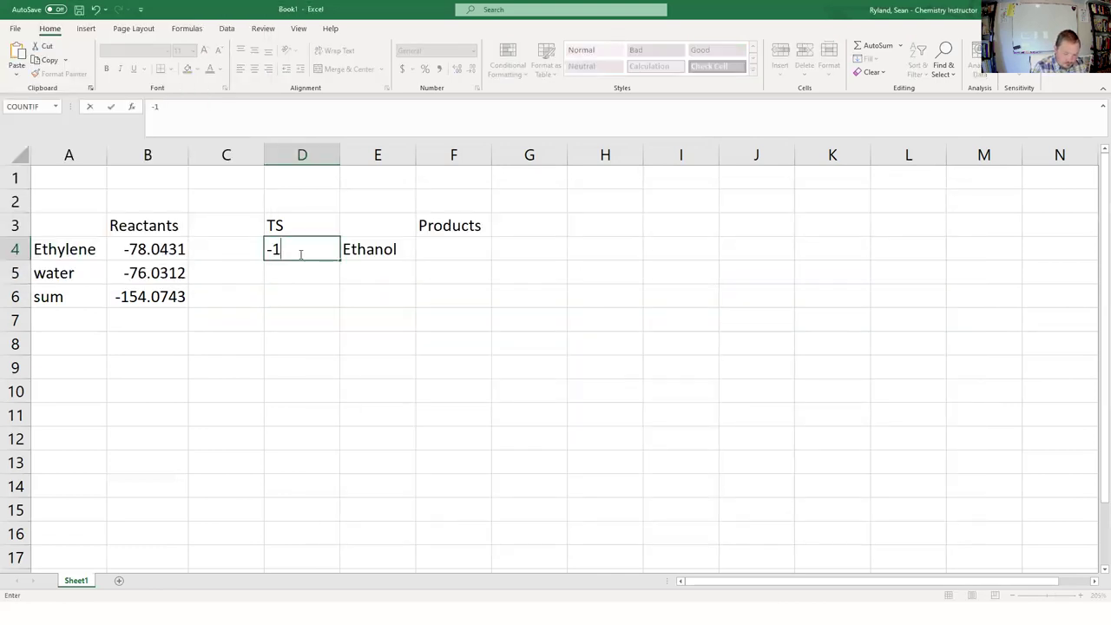
pyautogui.write('53.9560')
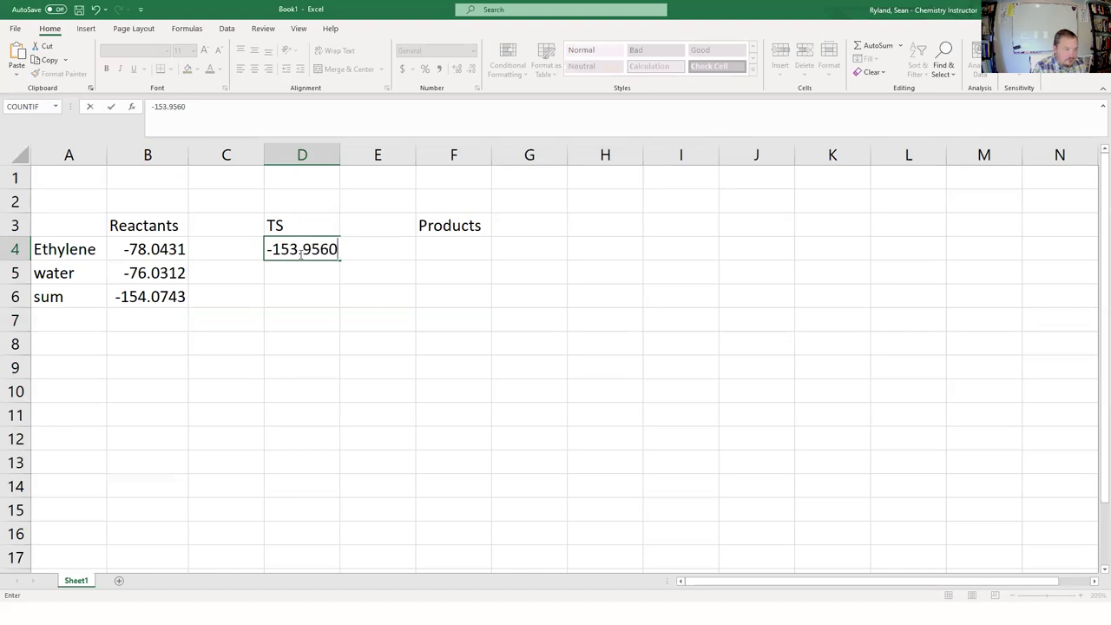
pyautogui.press('Return')
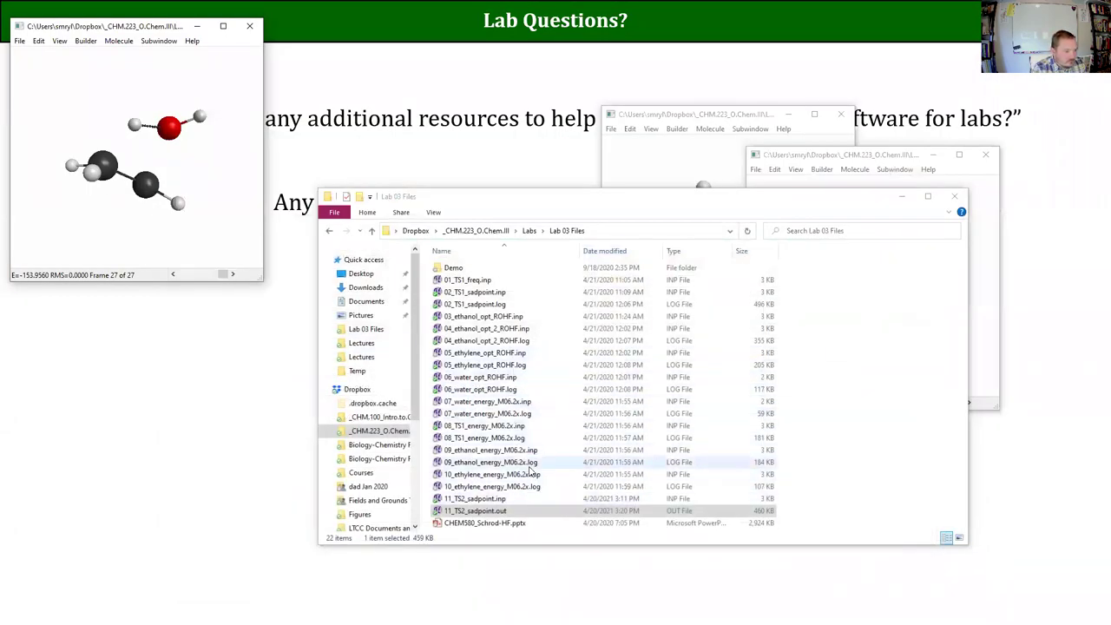
# - View 04_ethanol_opt_2_ROHF.log in the molecule viewer and record the final ethanol energy, -154.0960, in cell F4 of the workbook
pyautogui.click(526, 341)
pyautogui.moveTo(525, 341); pyautogui.dragTo(225, 262)
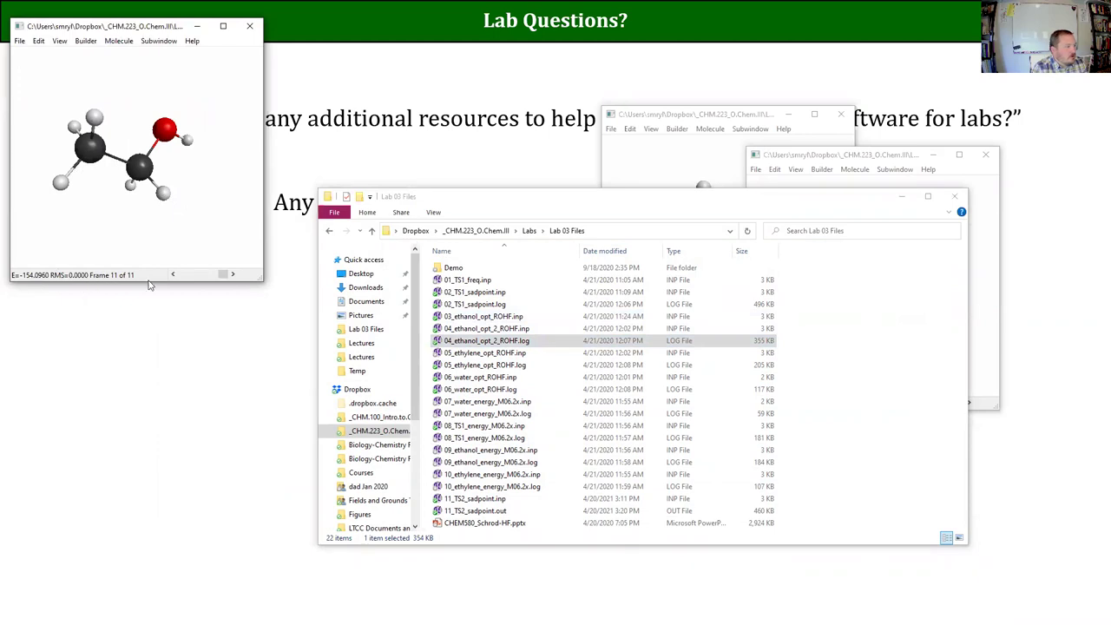
pyautogui.click(236, 401)
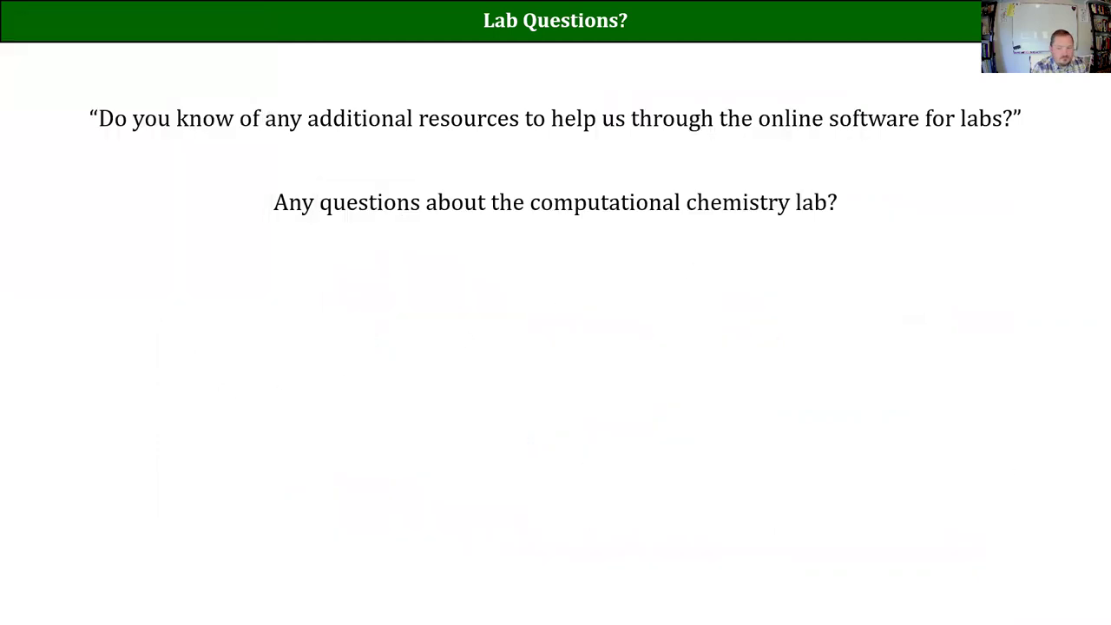
pyautogui.hotkey('alt', 'Tab')
pyautogui.click(453, 252)
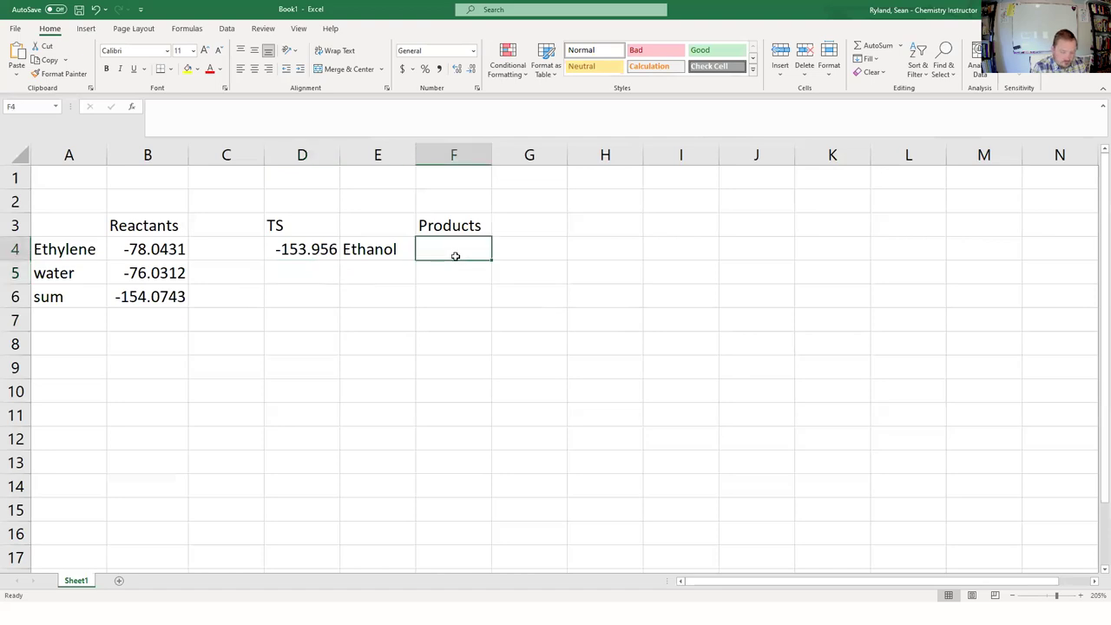
pyautogui.write('-154')
pyautogui.press('BackSpace')
pyautogui.write('4.0960')
pyautogui.press('Return')
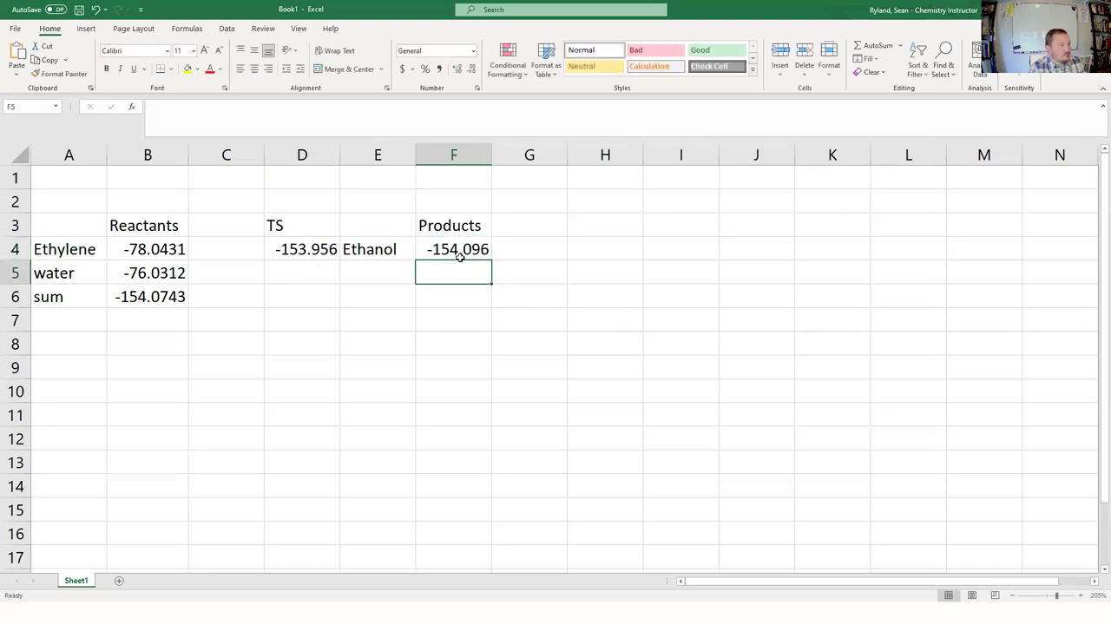
# - Label cell A7 as Net, below the sum row
pyautogui.press('Left')
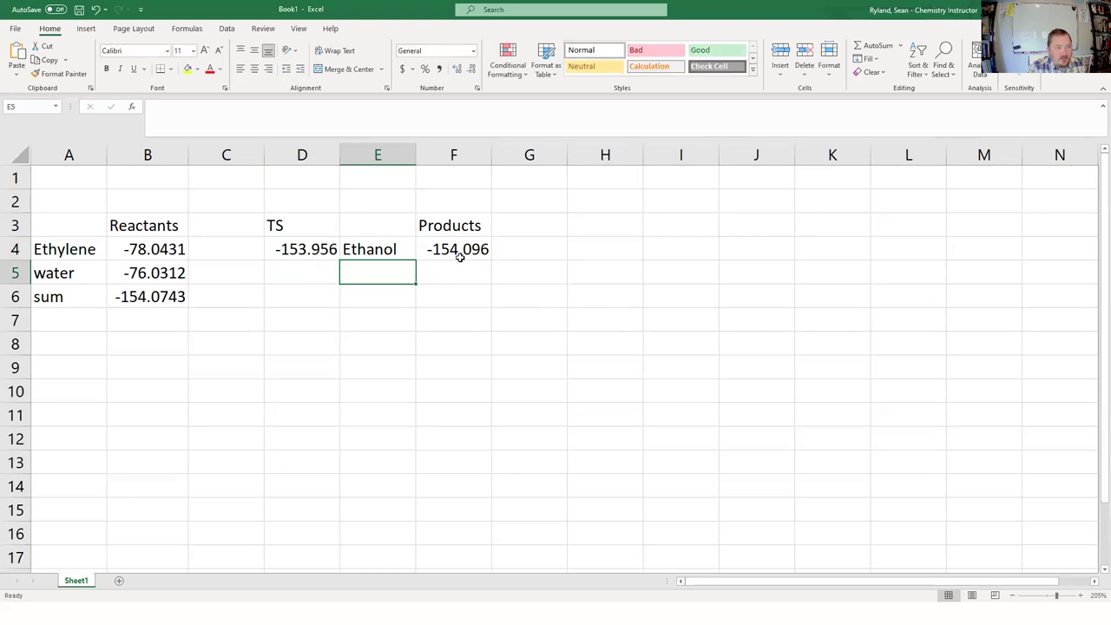
pyautogui.press('Left')
pyautogui.press('Down')
pyautogui.press('Left')
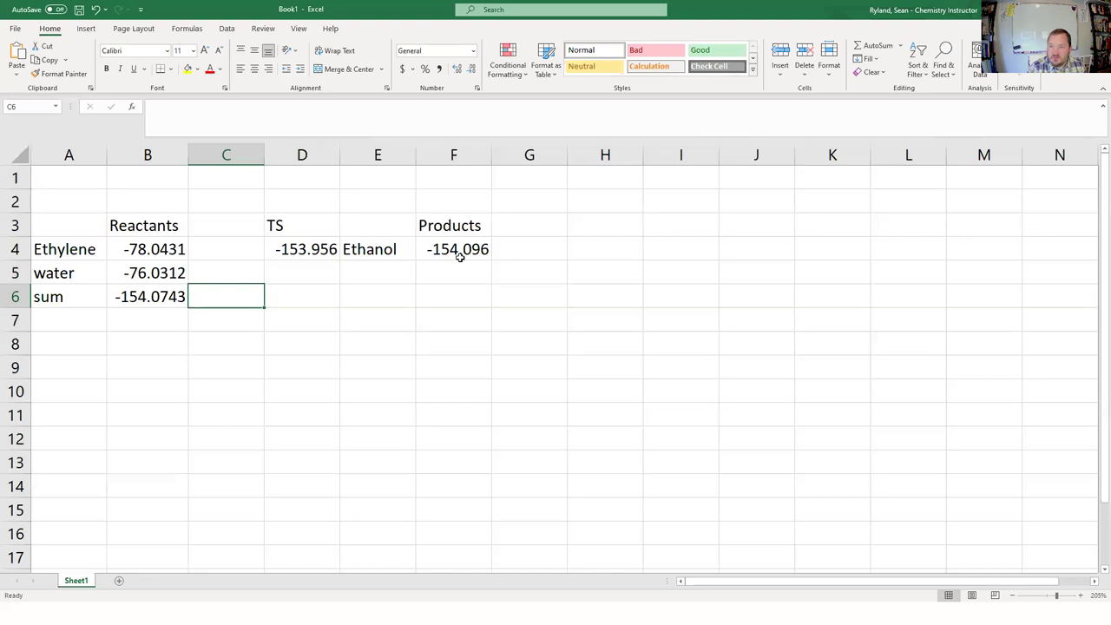
pyautogui.press('Left')
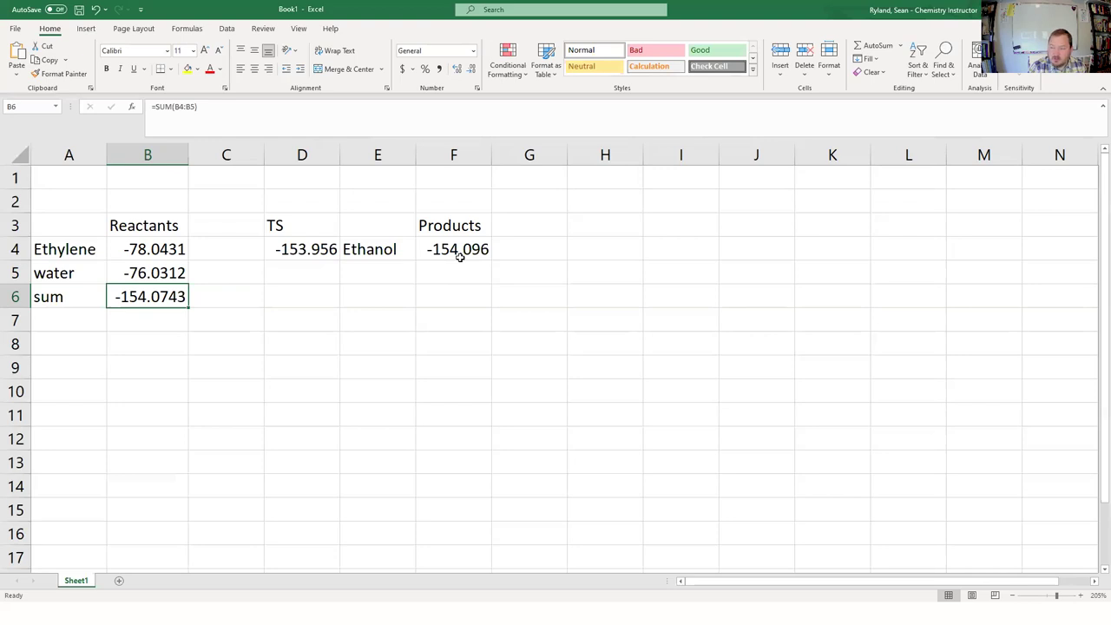
pyautogui.press('Down')
pyautogui.press('Left')
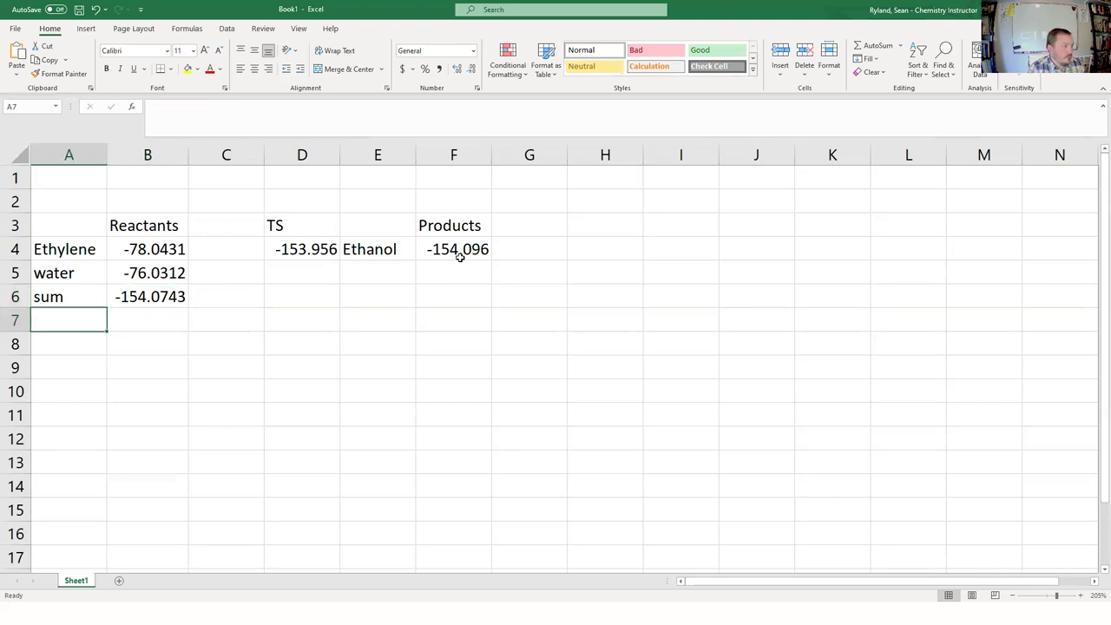
pyautogui.write('Net')
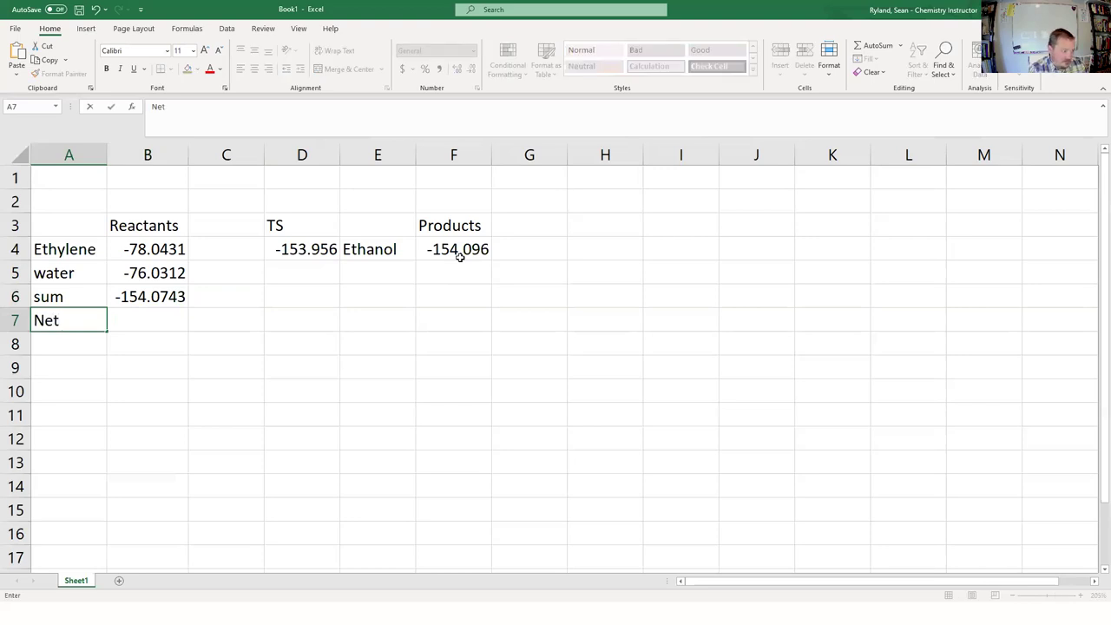
pyautogui.press('Tab')
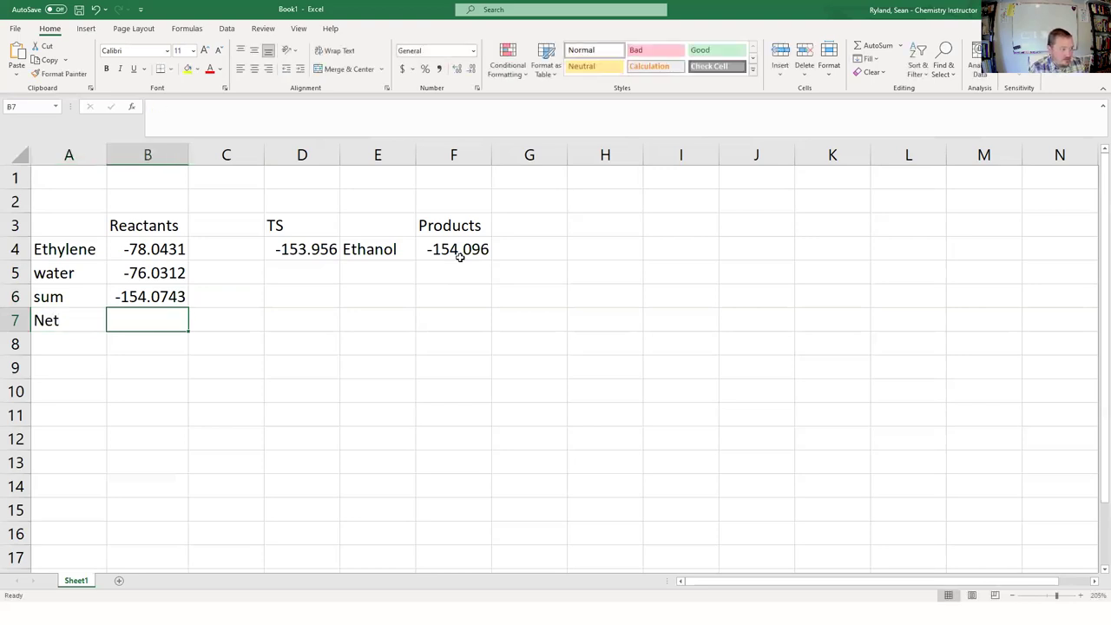
# - Add the hartree unit to the label in A7 so it reads Net (H)
pyautogui.press('Up')
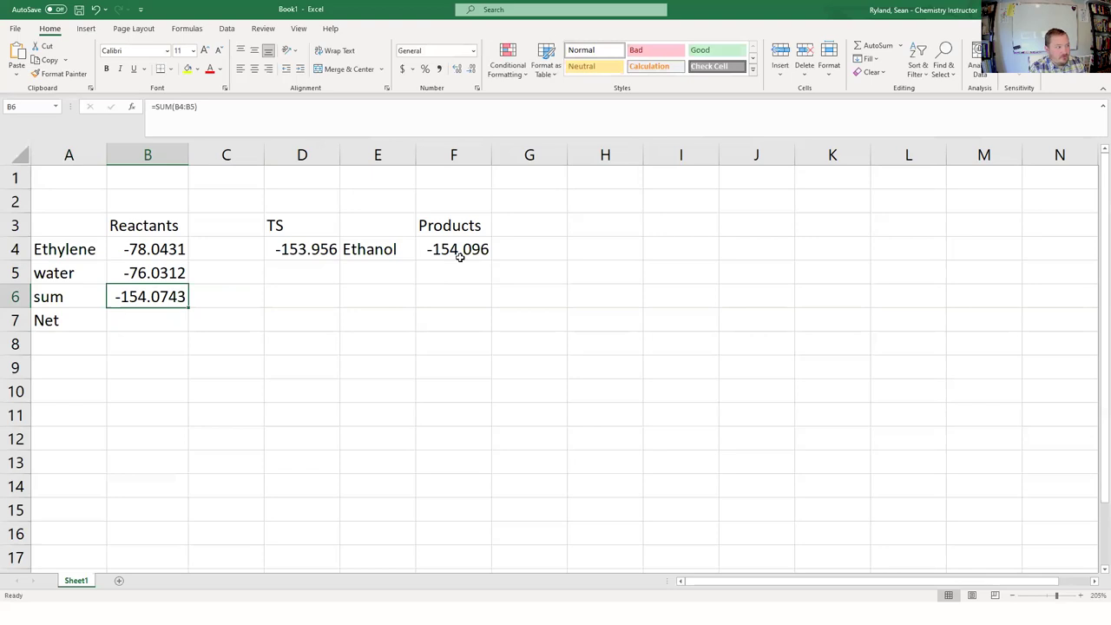
pyautogui.press('Down')
pyautogui.press('Left')
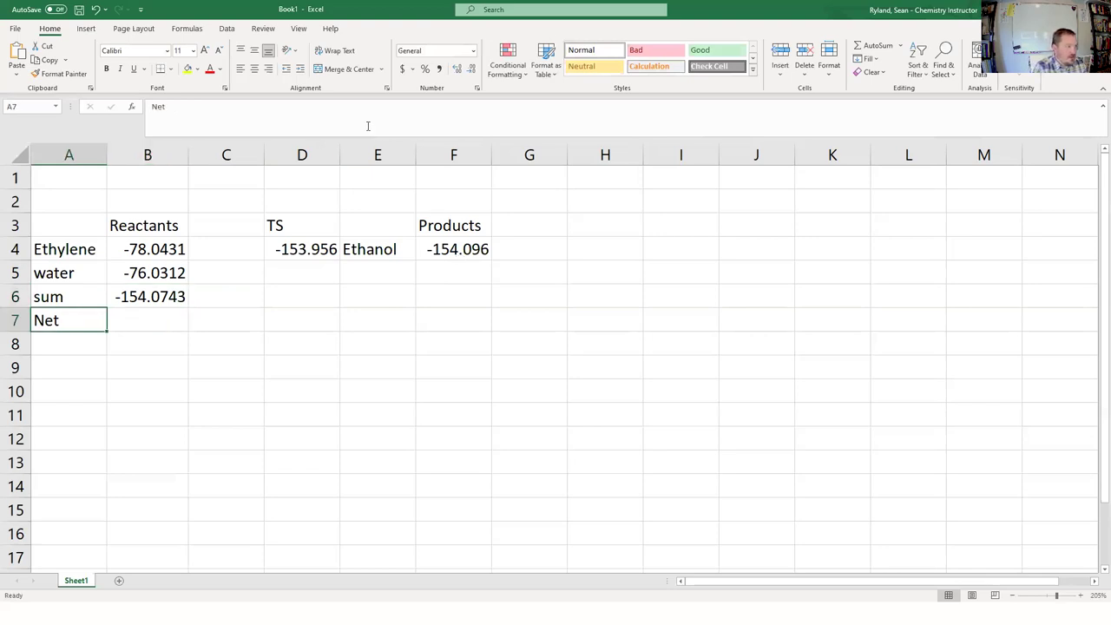
pyautogui.click(368, 126)
pyautogui.write('(hartrees)')
pyautogui.press('BackSpace')
pyautogui.press('BackSpace')
pyautogui.press('BackSpace')
pyautogui.press('BackSpace')
pyautogui.press('BackSpace')
pyautogui.press('BackSpace')
pyautogui.press('BackSpace')
pyautogui.press('BackSpace')
pyautogui.press('BackSpace')
pyautogui.write('H)')
pyautogui.press('Return')
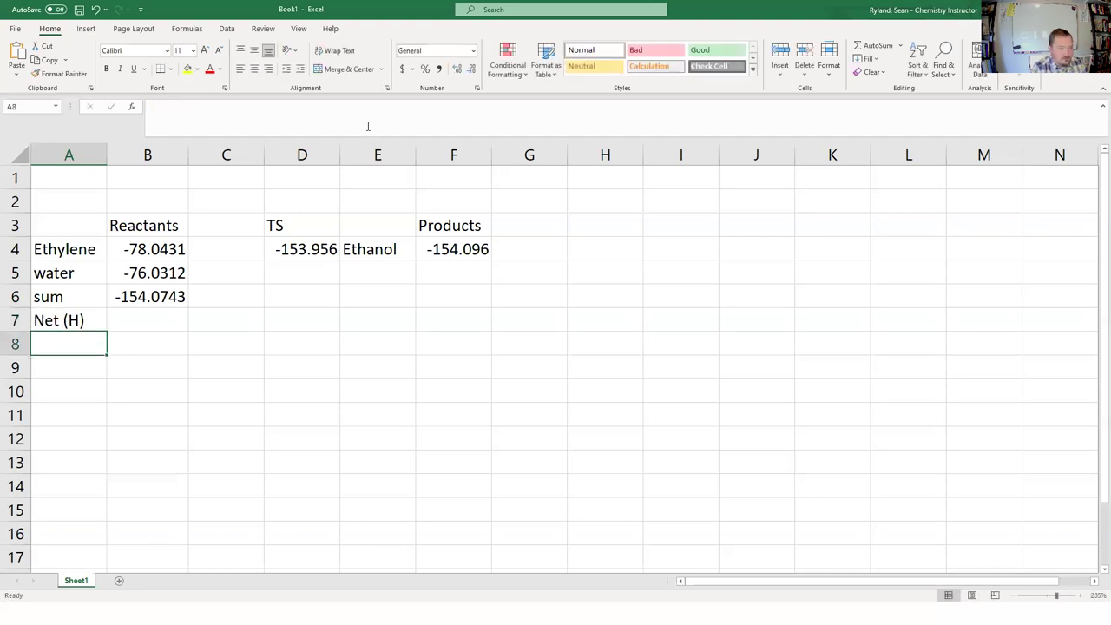
# - Label cell A8 as Net (kJ/mol) and autofit column A's width
pyautogui.write('Net')
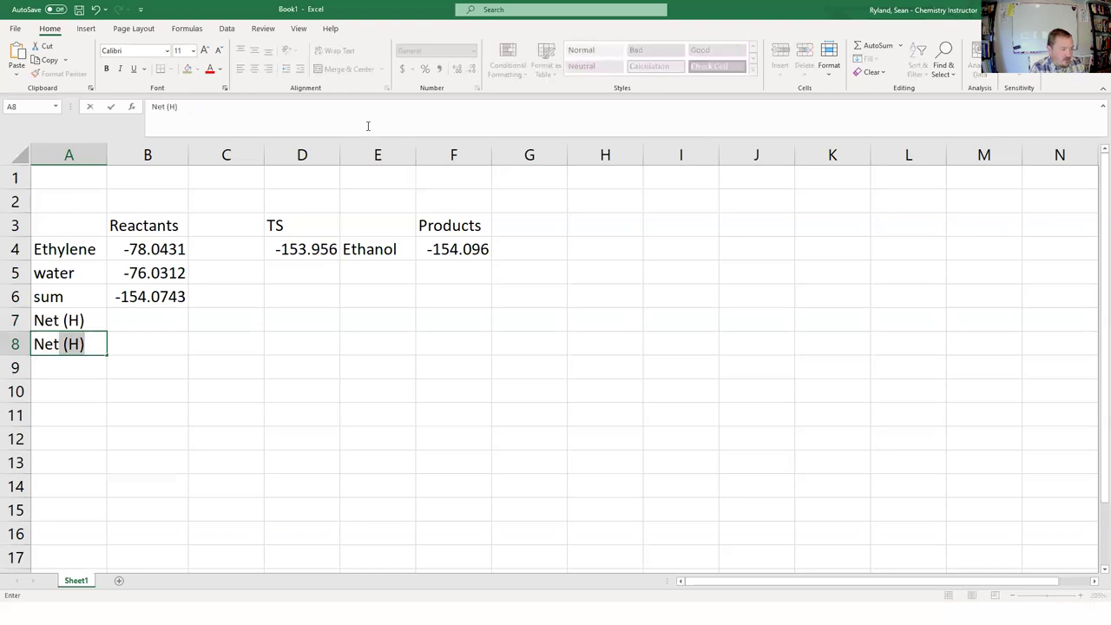
pyautogui.write(' (')
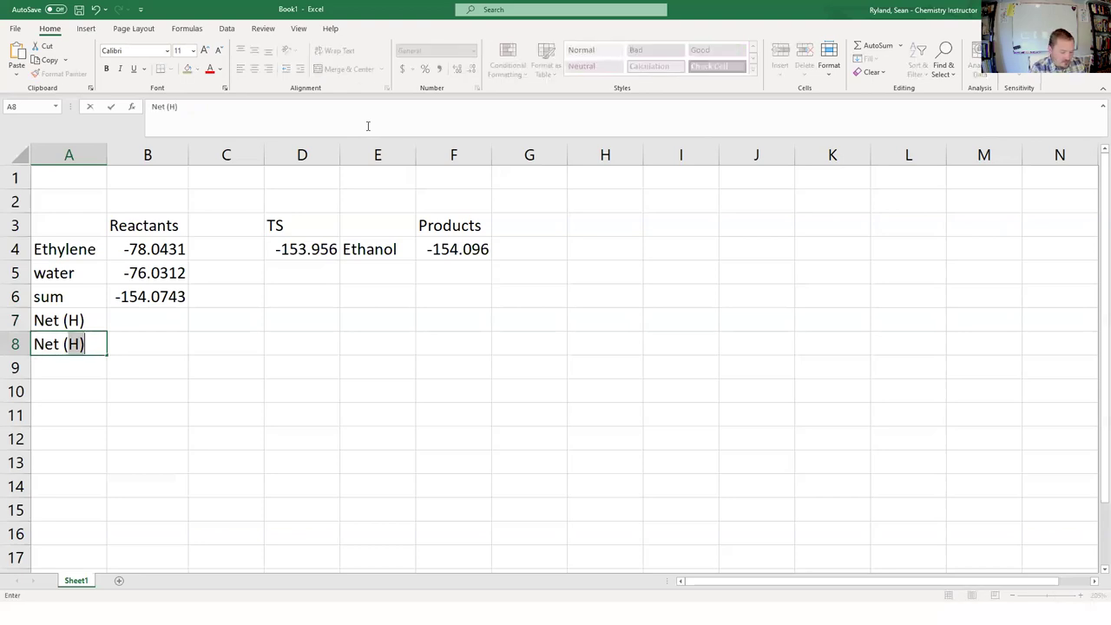
pyautogui.write('kJ')
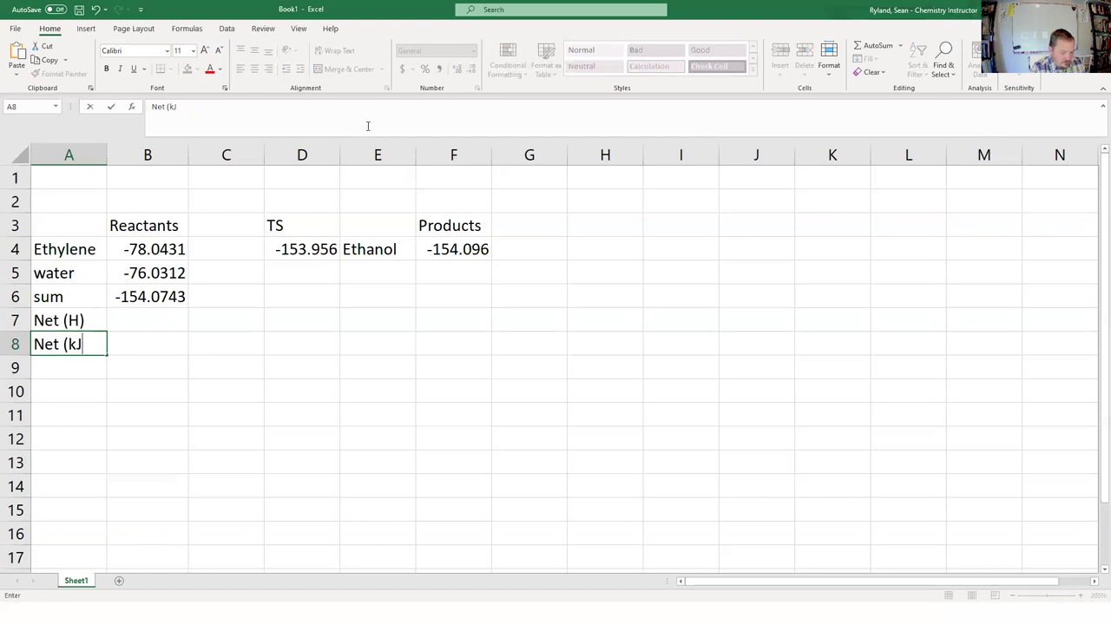
pyautogui.write('/mol)')
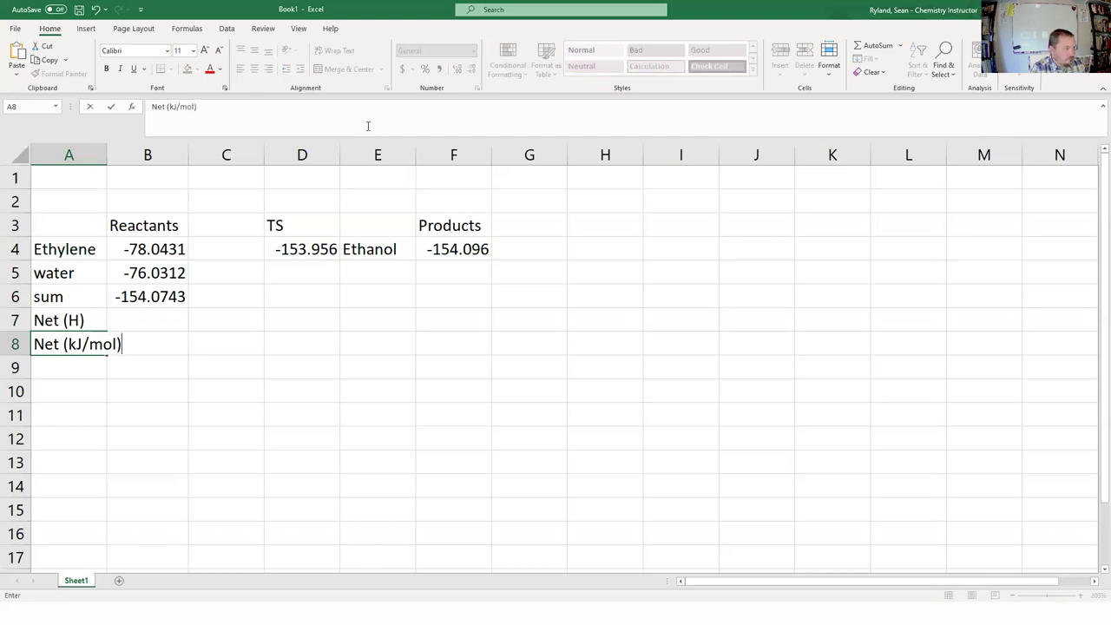
pyautogui.press('Return')
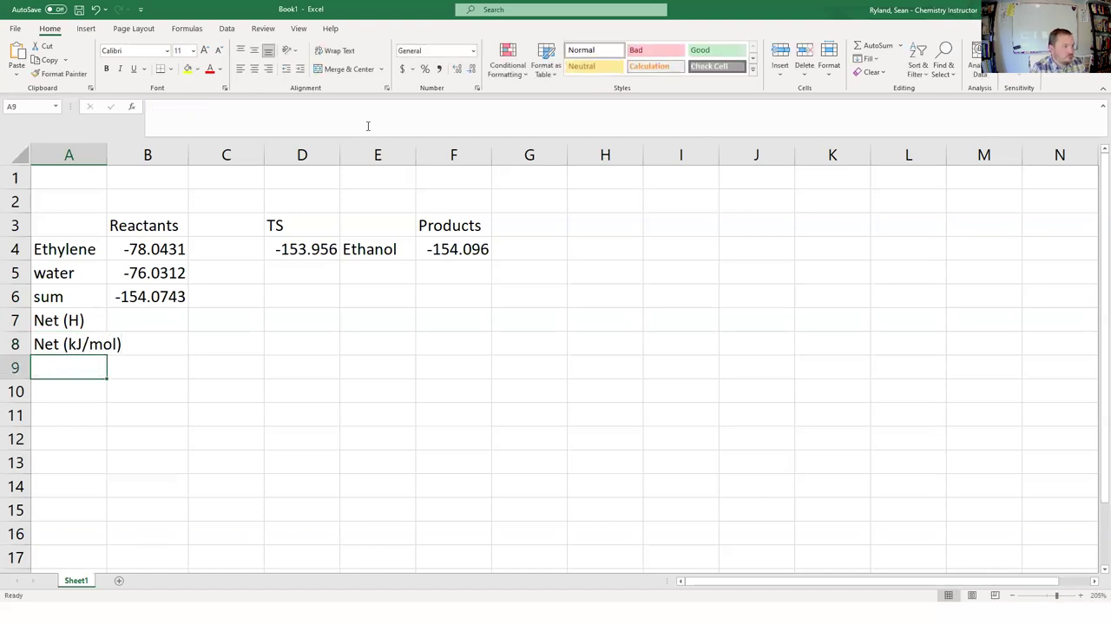
pyautogui.doubleClick(107, 154)
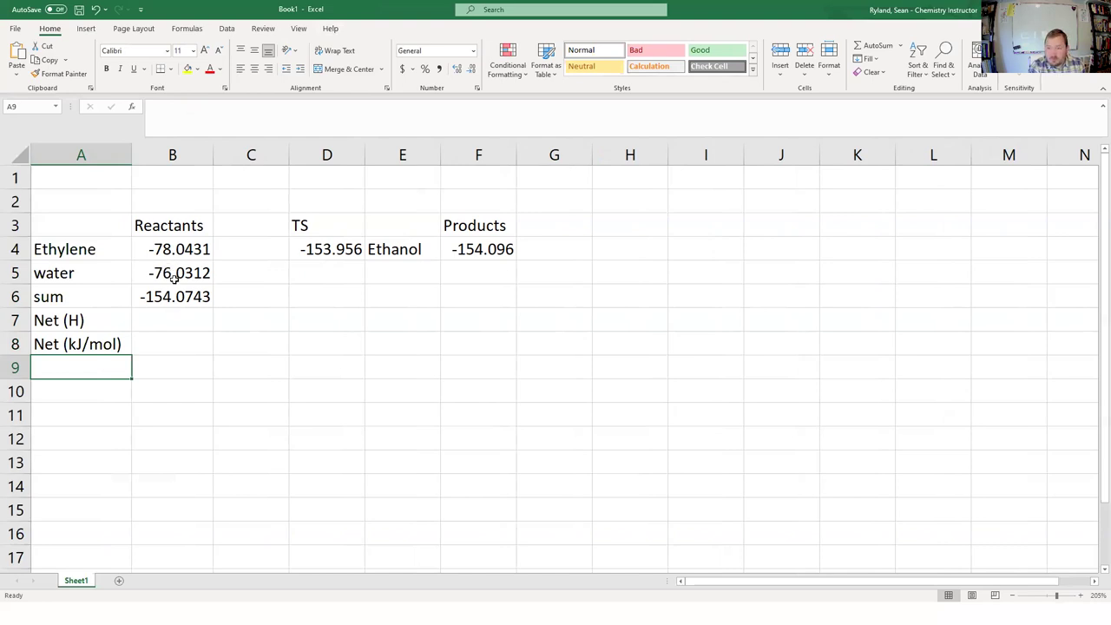
# - Enter the reactants' net energy formula =B6-$B$6 in B7, with the subtracted reference absolute
pyautogui.click(166, 326)
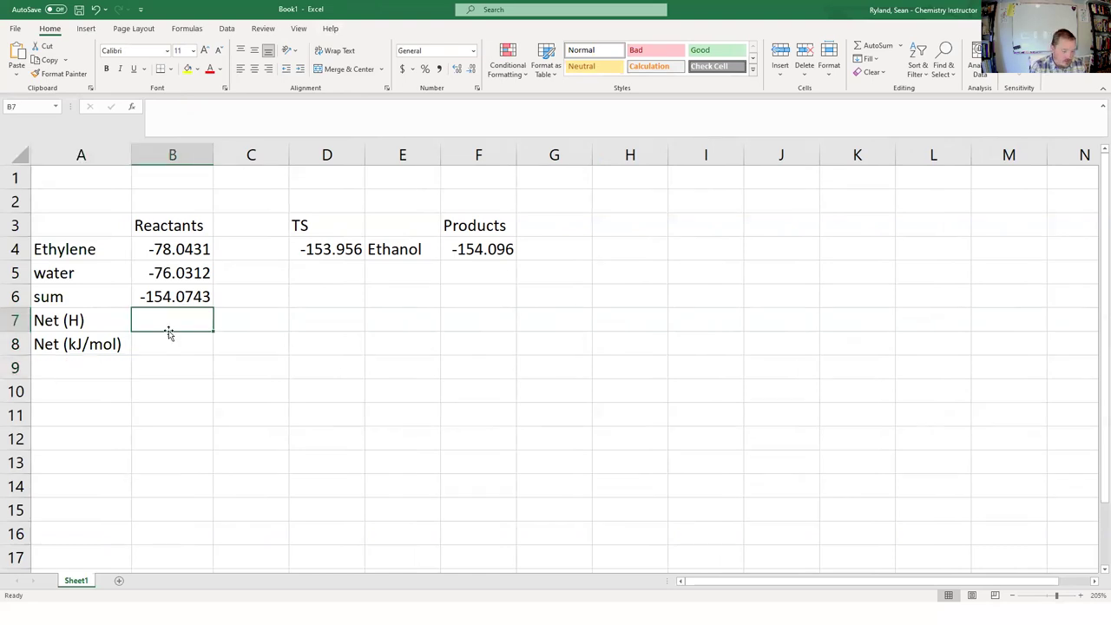
pyautogui.write('=')
pyautogui.press('Up')
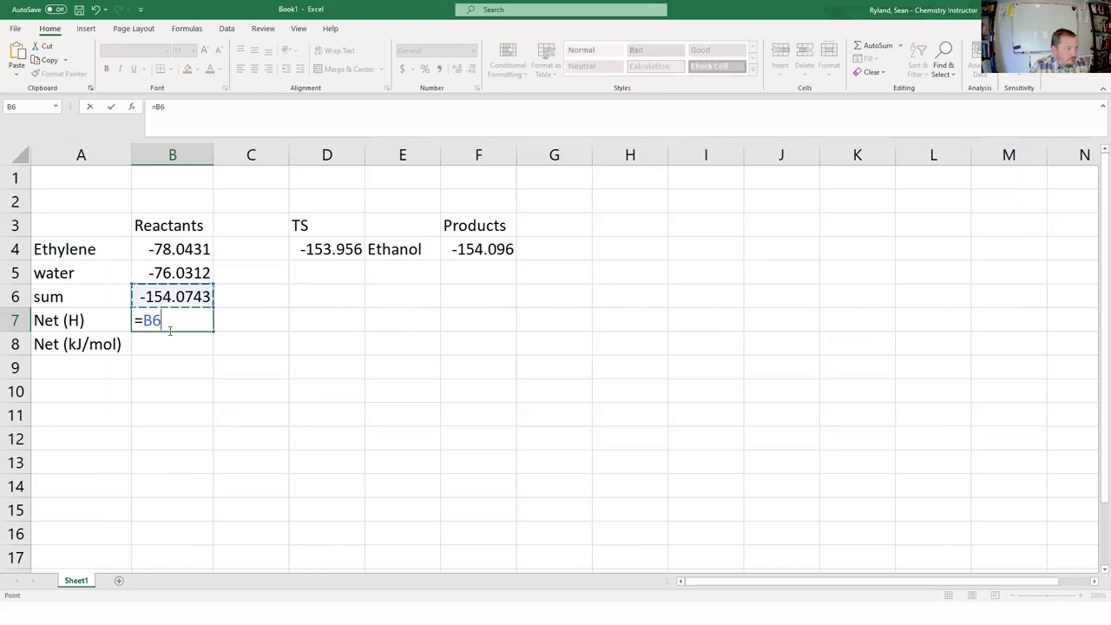
pyautogui.write('-')
pyautogui.press('Up')
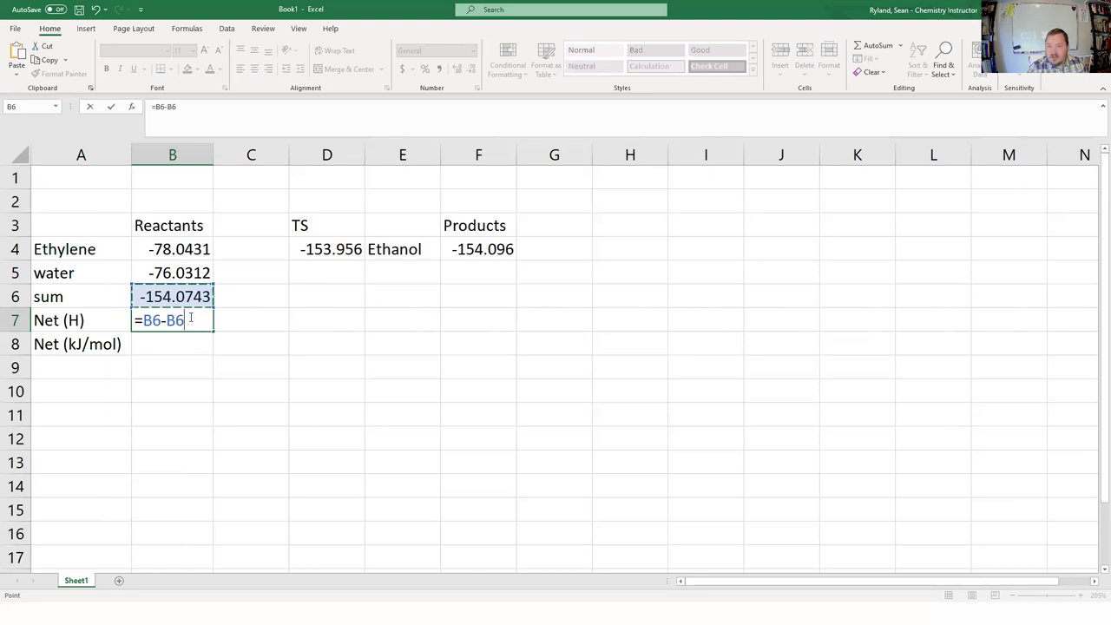
pyautogui.press('F4')
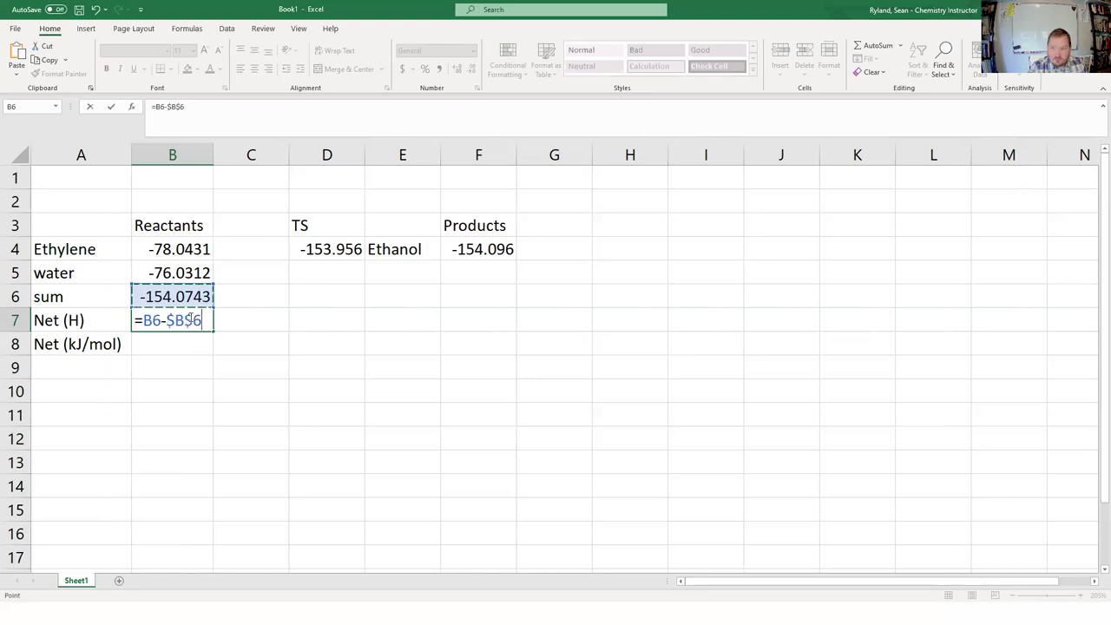
pyautogui.press('Return')
# - Copy the net energy formula from B7 into D7 for the transition state
pyautogui.press('Right')
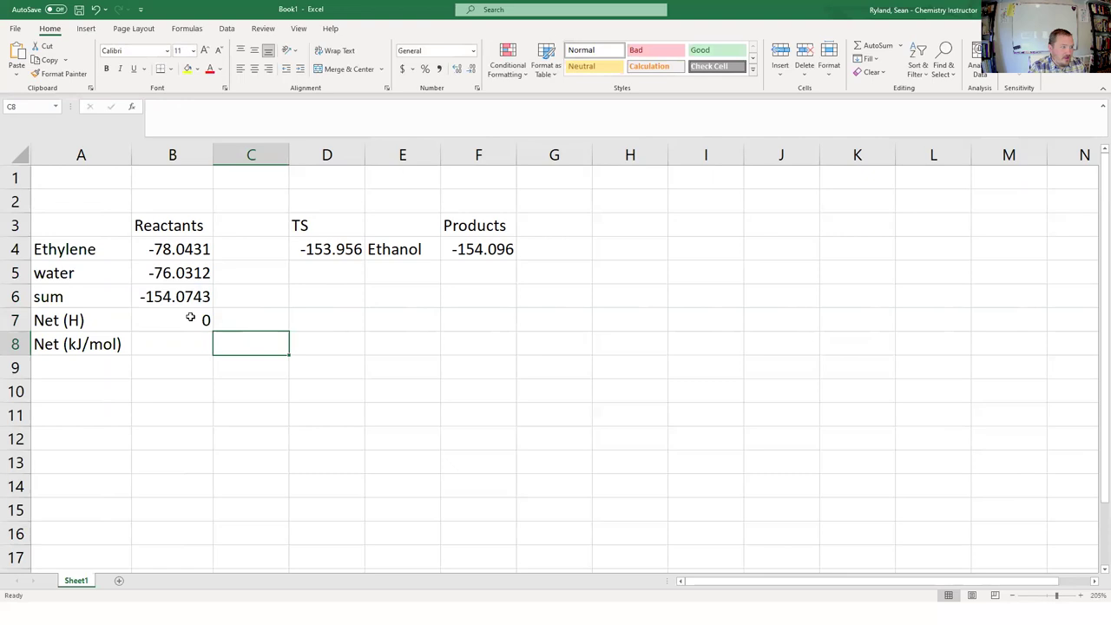
pyautogui.press('Right')
pyautogui.press('Up')
pyautogui.press('Left')
pyautogui.press('Left')
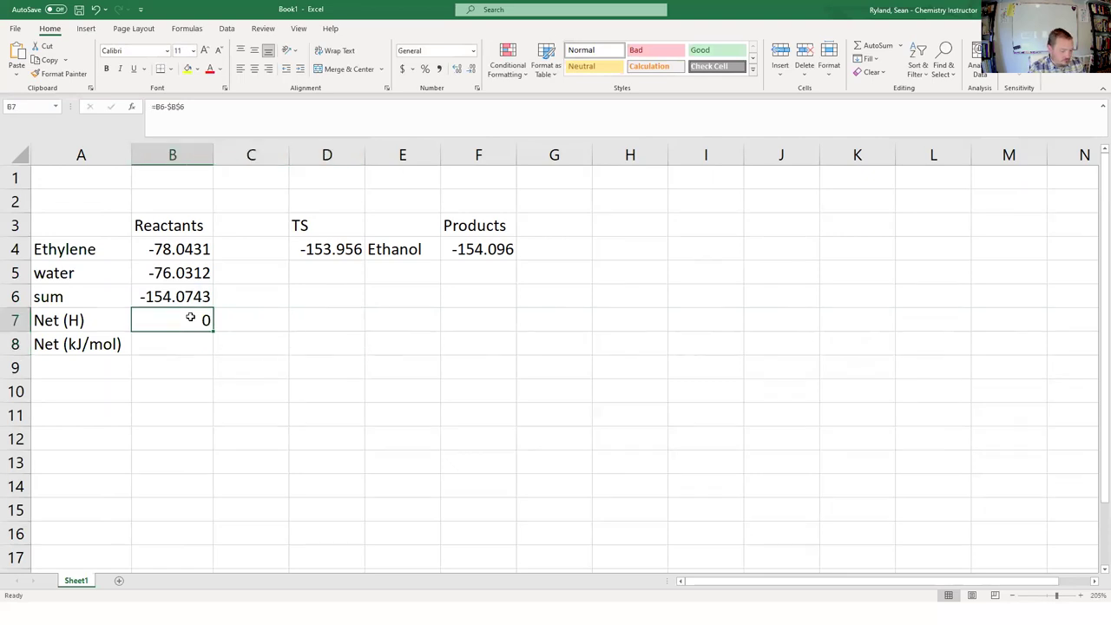
pyautogui.hotkey('ctrl', 'c')
pyautogui.press('Right')
pyautogui.press('Right')
pyautogui.hotkey('ctrl', 'v')
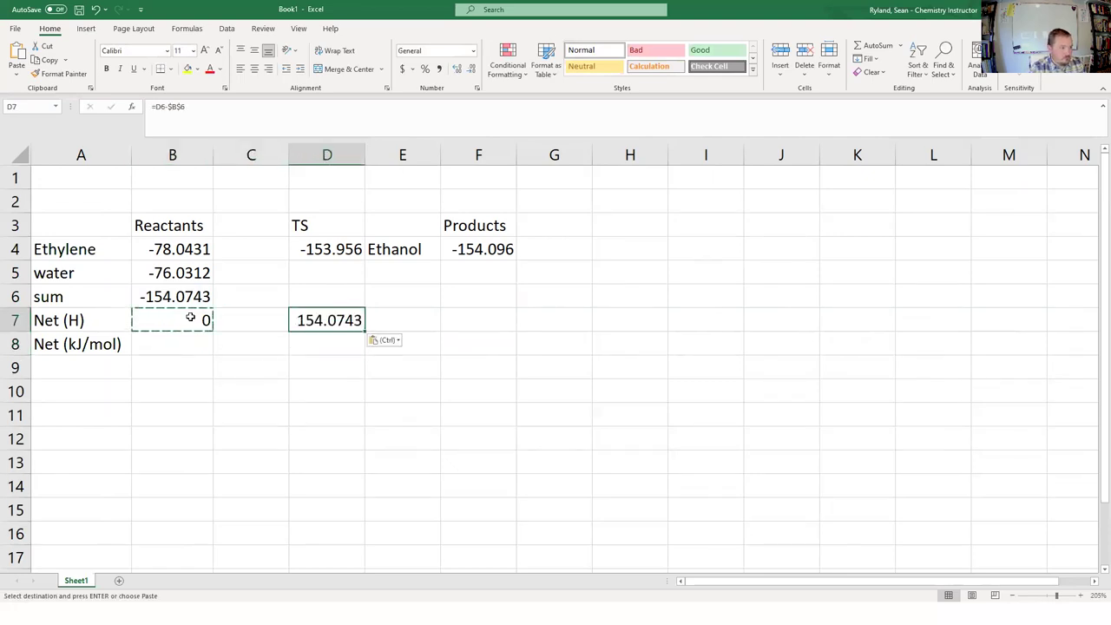
# - Change the first reference in the D7 formula to D4, making it =D4-$B$6
pyautogui.doubleClick(335, 321)
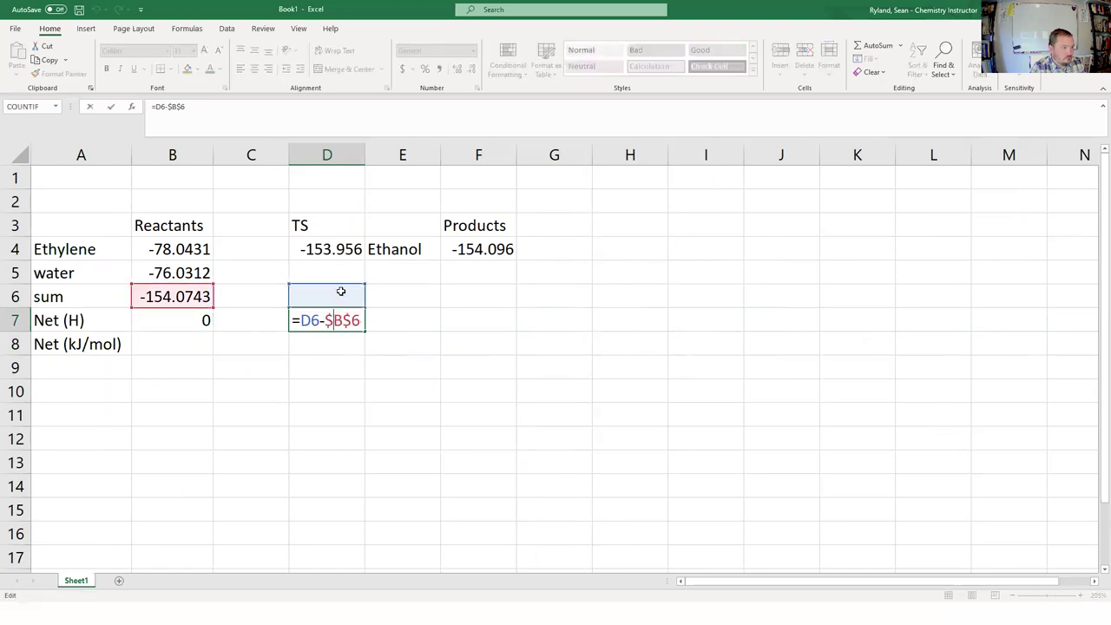
pyautogui.moveTo(341, 291); pyautogui.dragTo(341, 247)
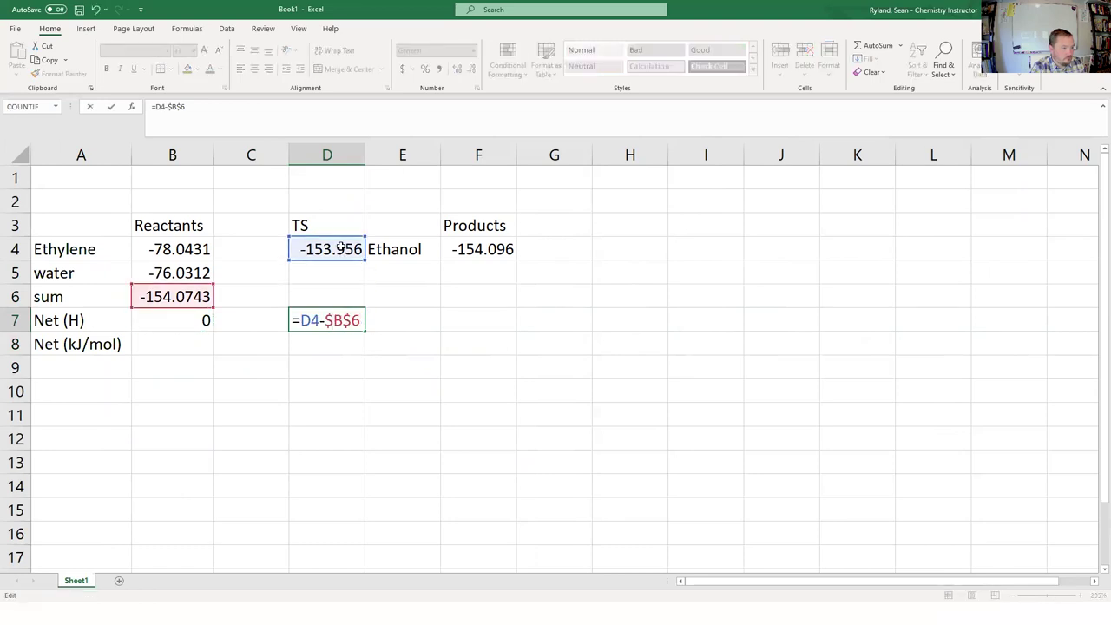
pyautogui.press('Return')
pyautogui.press('Right')
pyautogui.press('Right')
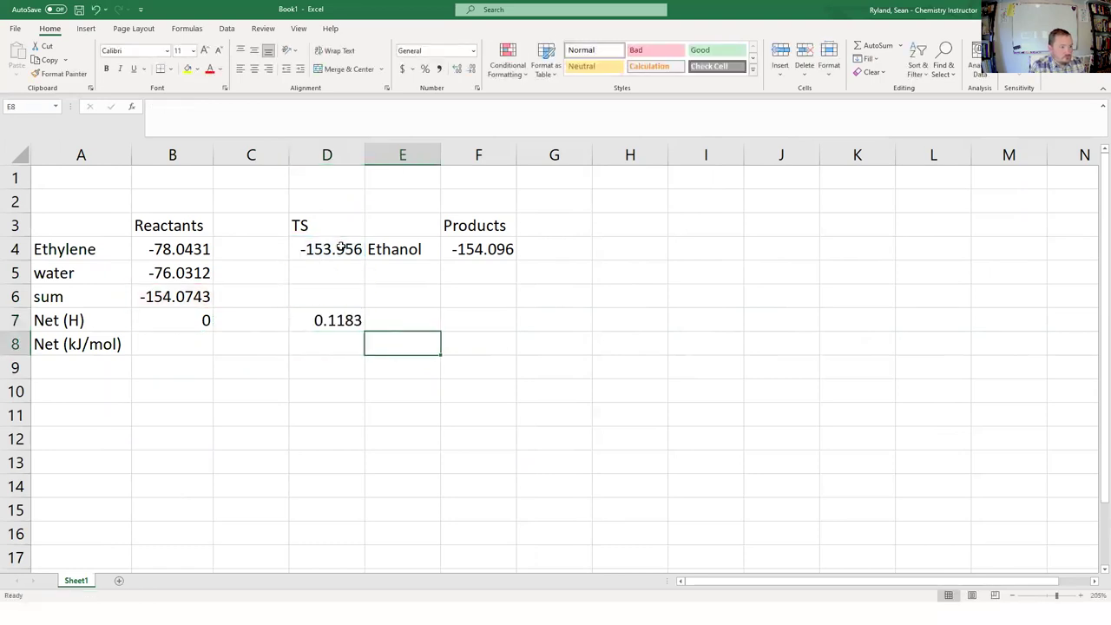
# - Copy the transition state's net energy formula from D7 into F7 for the products
pyautogui.press('Up')
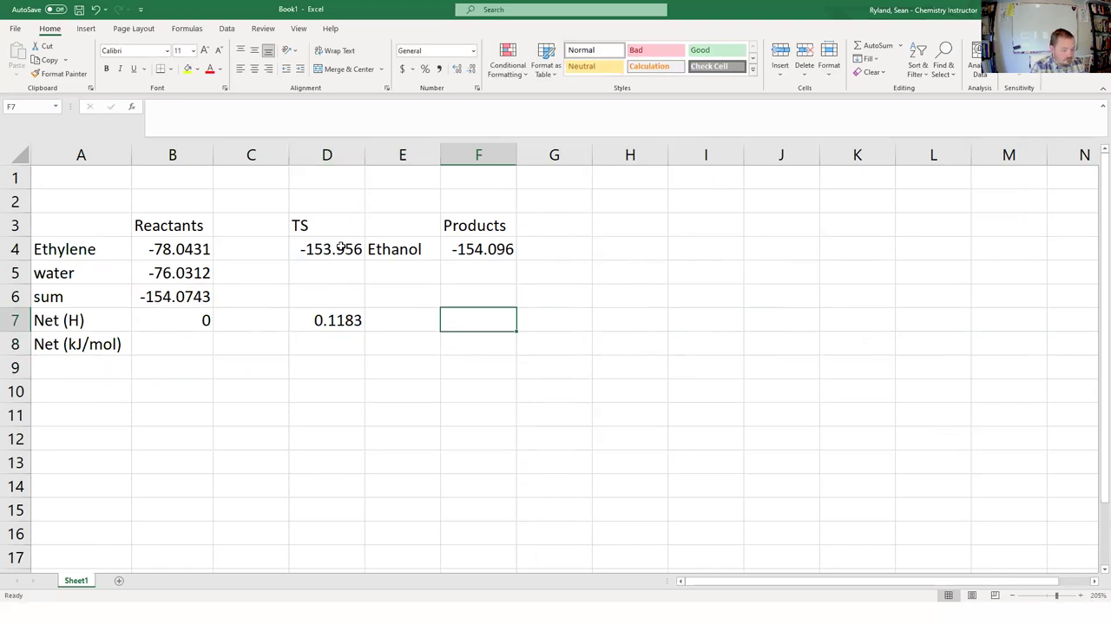
pyautogui.click(338, 318)
pyautogui.hotkey('ctrl', 'c')
pyautogui.click(483, 323)
pyautogui.hotkey('ctrl', 'v')
pyautogui.click(396, 345)
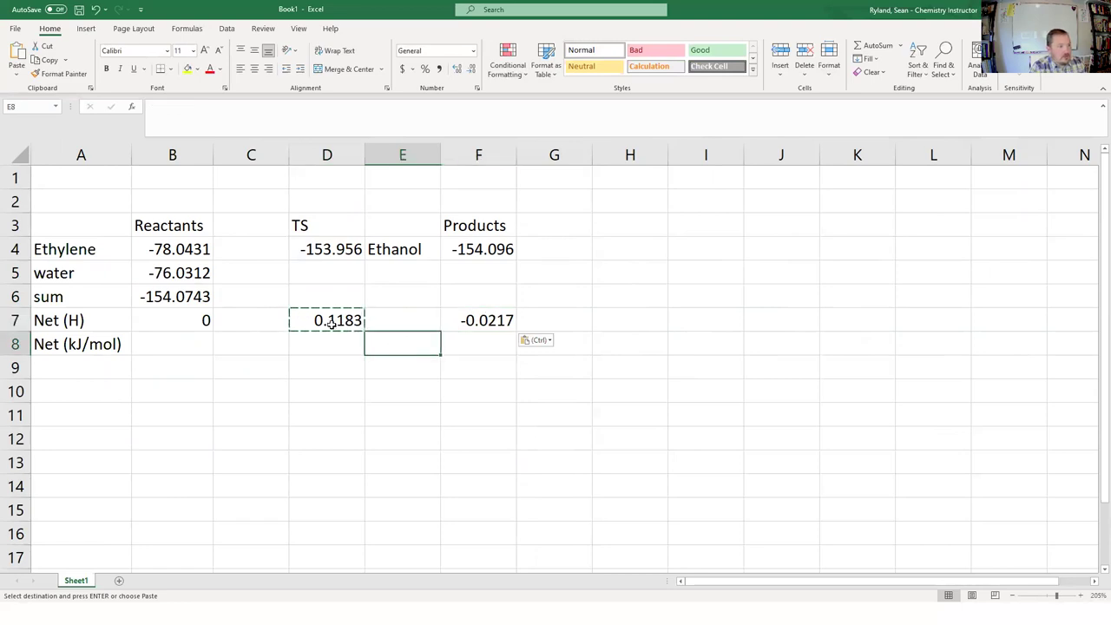
# - Check the cell references in the net energy formulas in D7 and F7
pyautogui.doubleClick(331, 322)
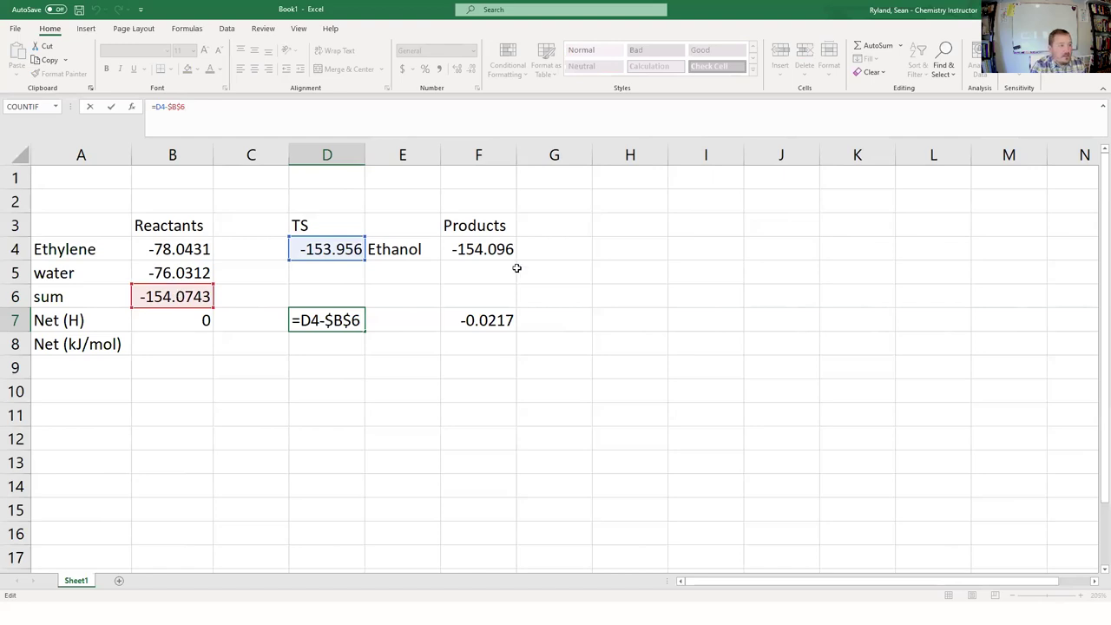
pyautogui.press('Return')
pyautogui.click(482, 321)
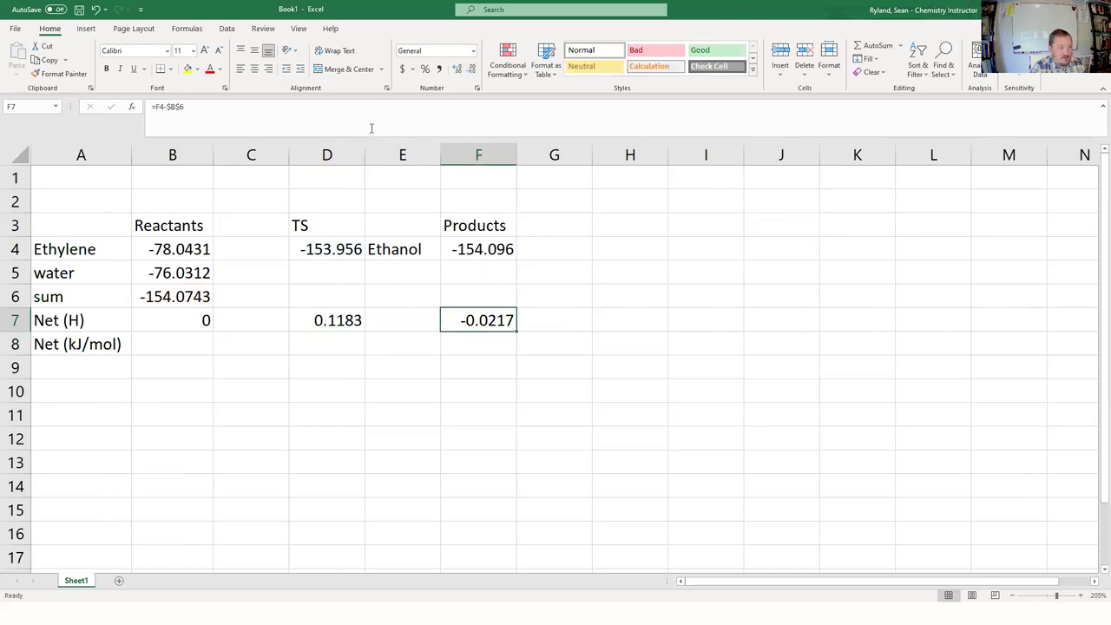
pyautogui.click(337, 112)
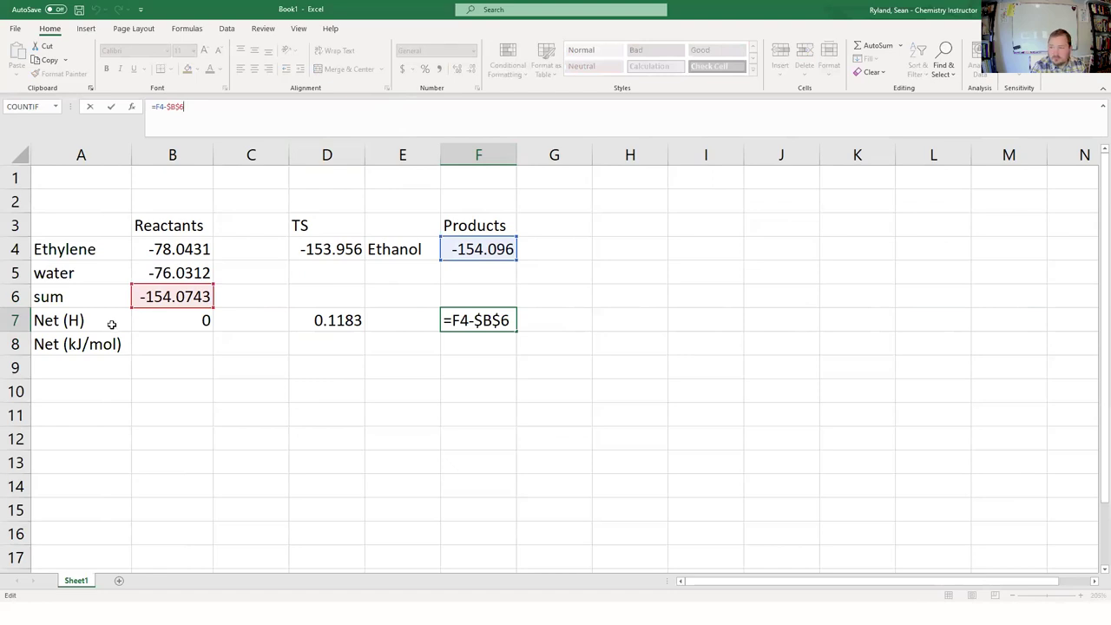
pyautogui.press('Return')
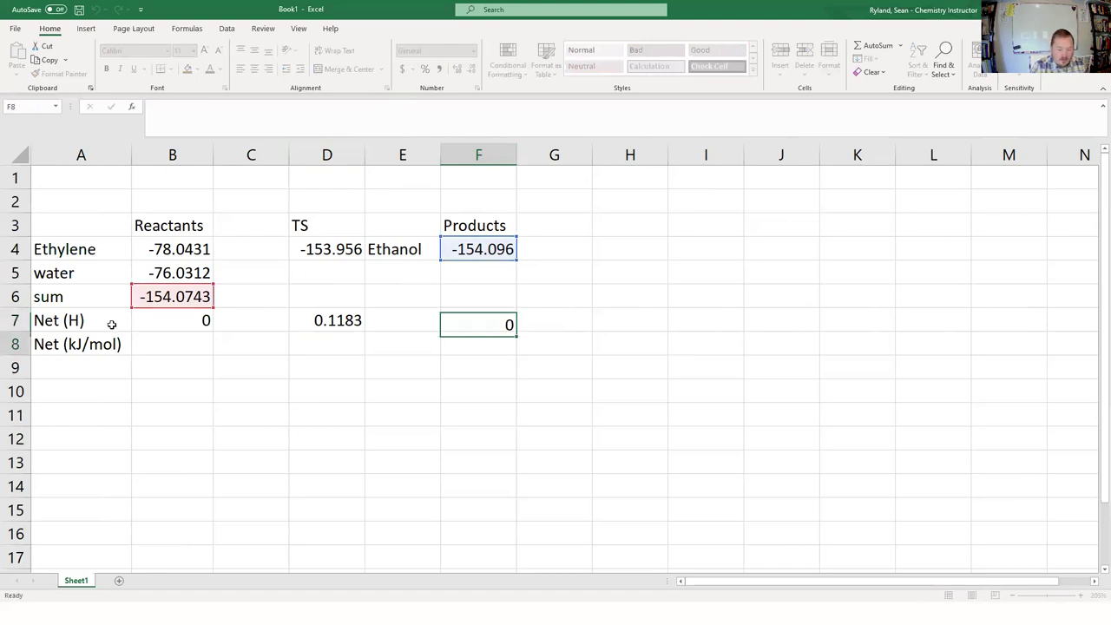
pyautogui.press('Left')
pyautogui.press('Left')
pyautogui.press('Left')
pyautogui.press('Left')
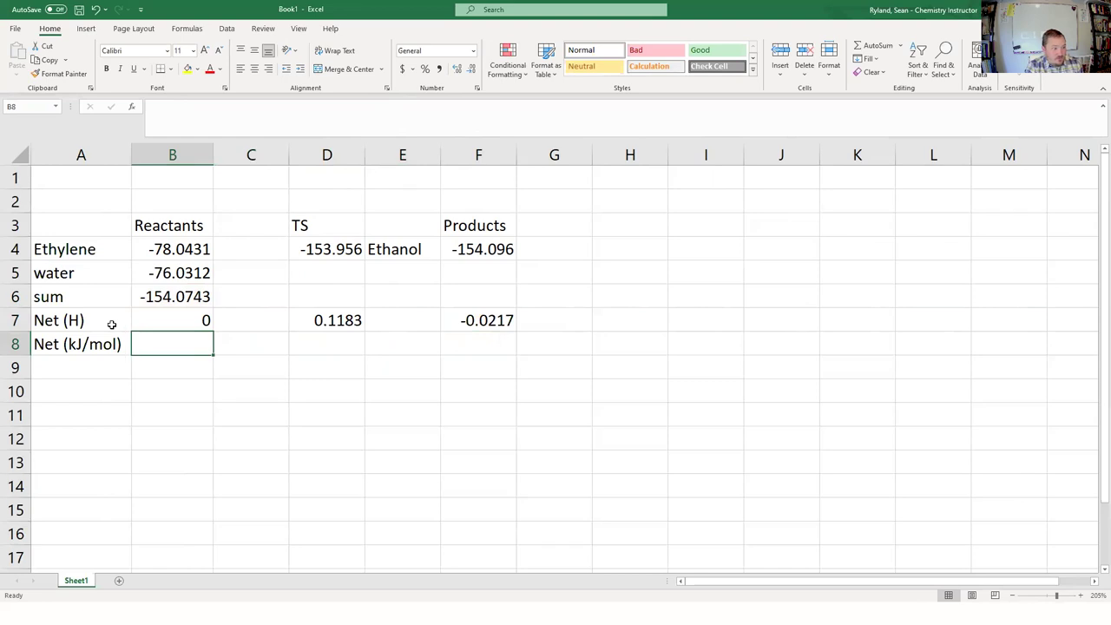
pyautogui.press('Right')
pyautogui.press('Right')
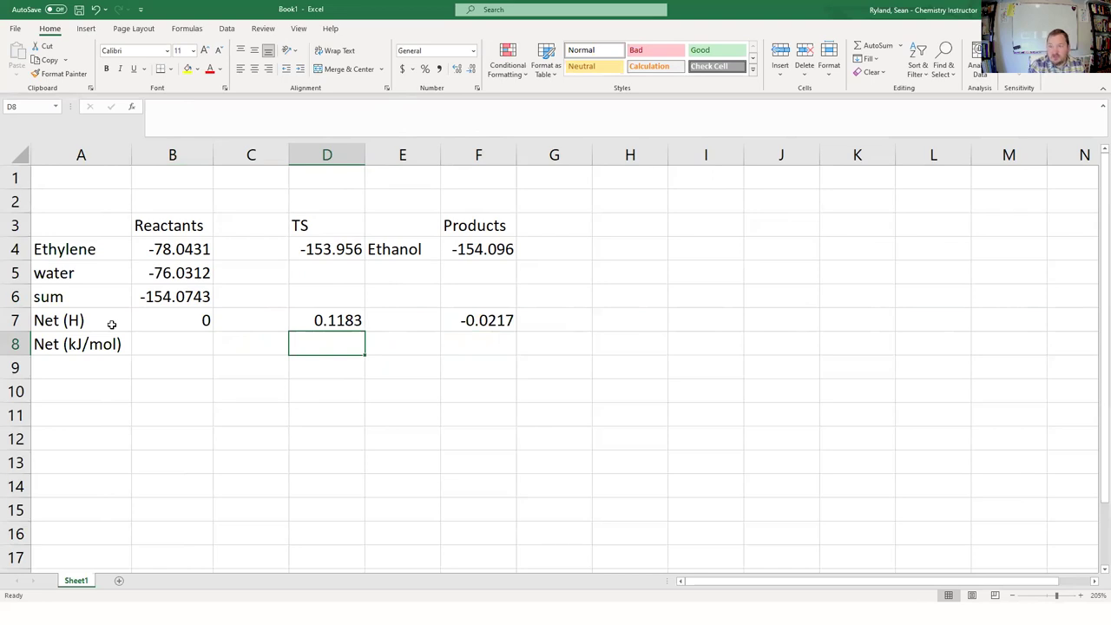
pyautogui.press('Up')
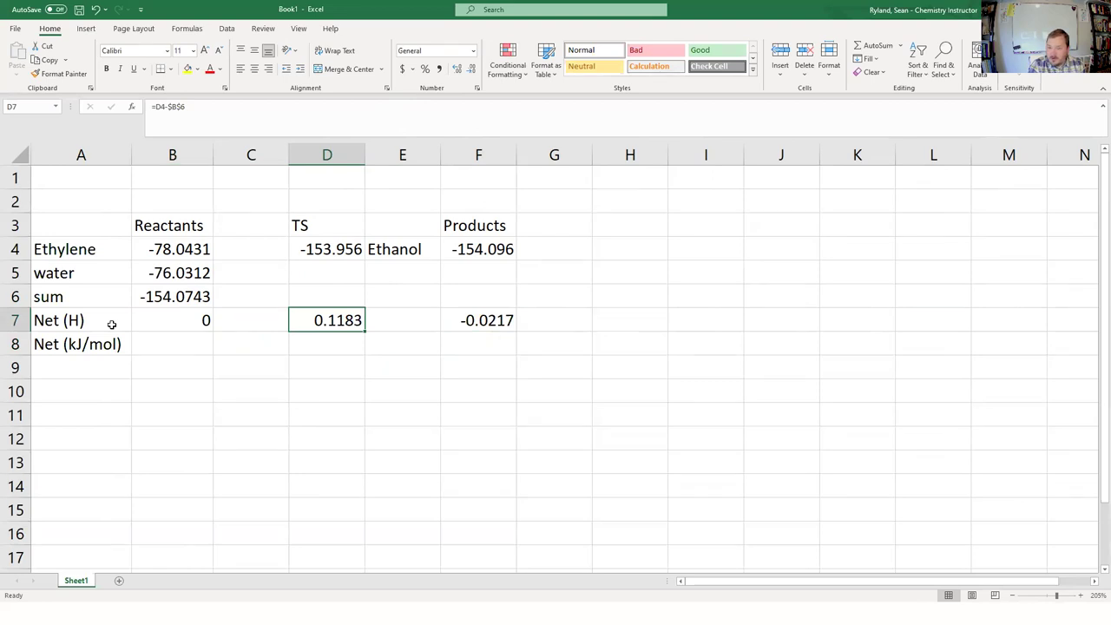
pyautogui.press('Left')
pyautogui.press('Left')
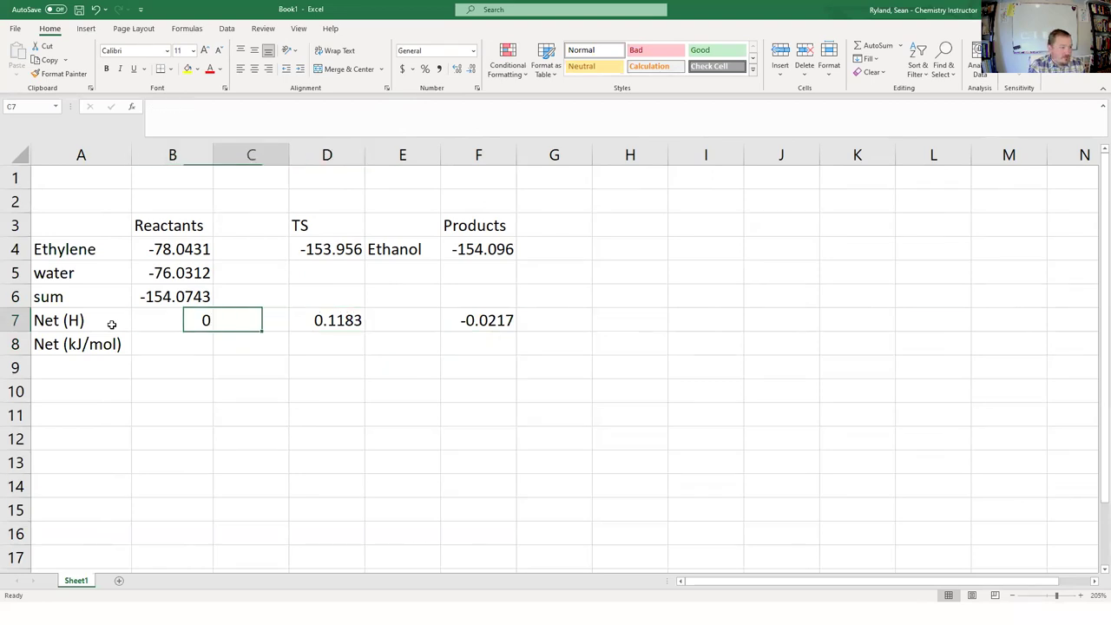
pyautogui.press('Right')
pyautogui.press('Right')
pyautogui.press('Right')
pyautogui.press('Right')
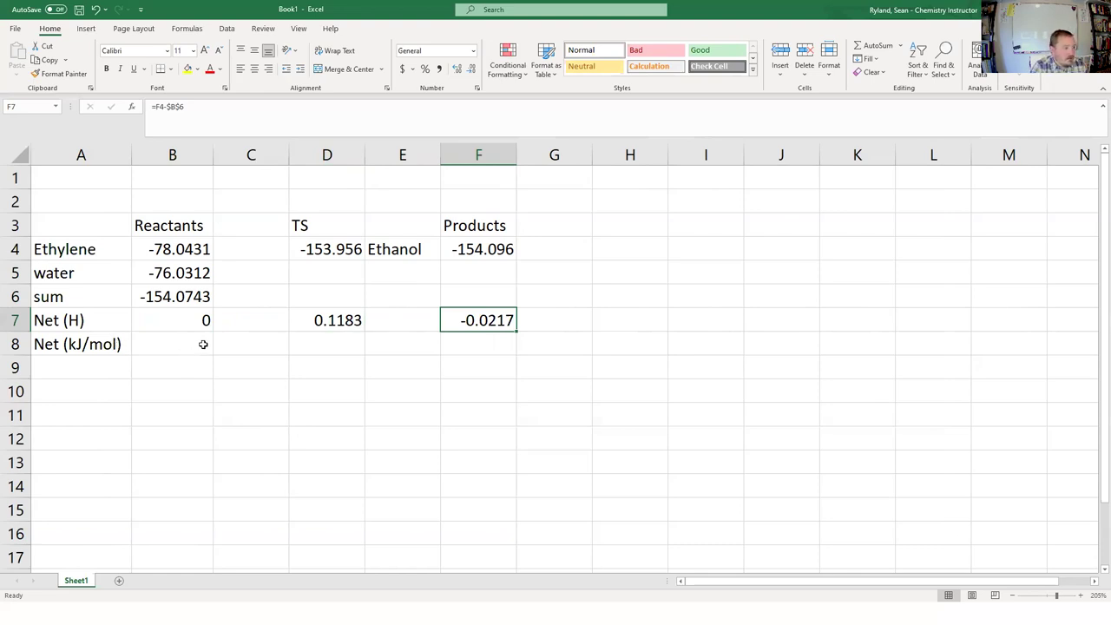
# - Switch to the Firefox browser and search the web for "hartrees to kj/mol"
pyautogui.hotkey('alt', 'Tab')
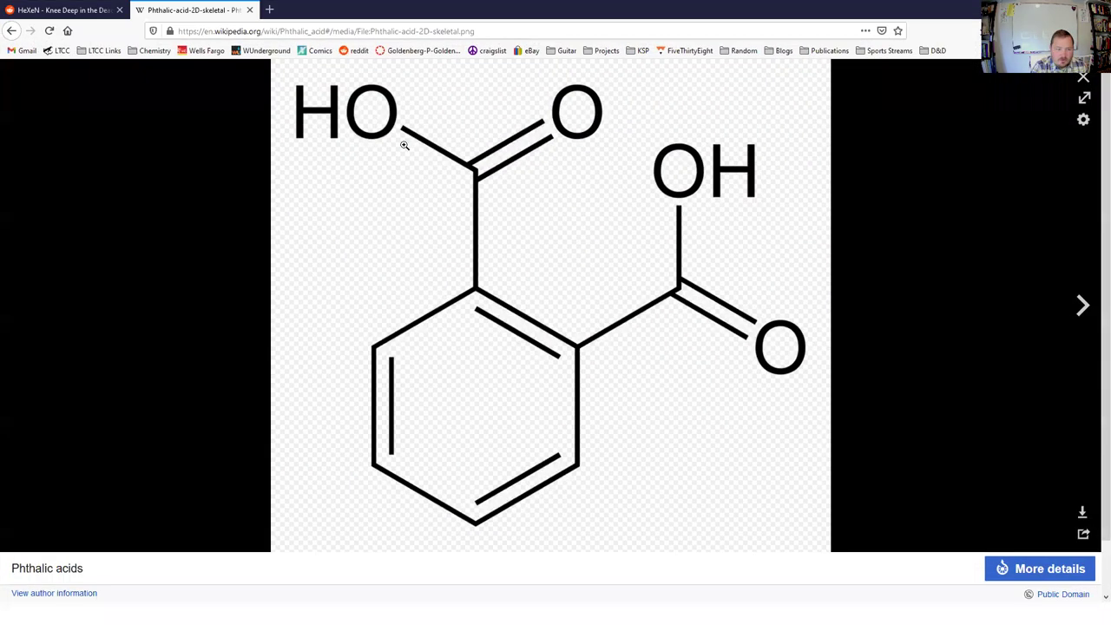
pyautogui.click(315, 26)
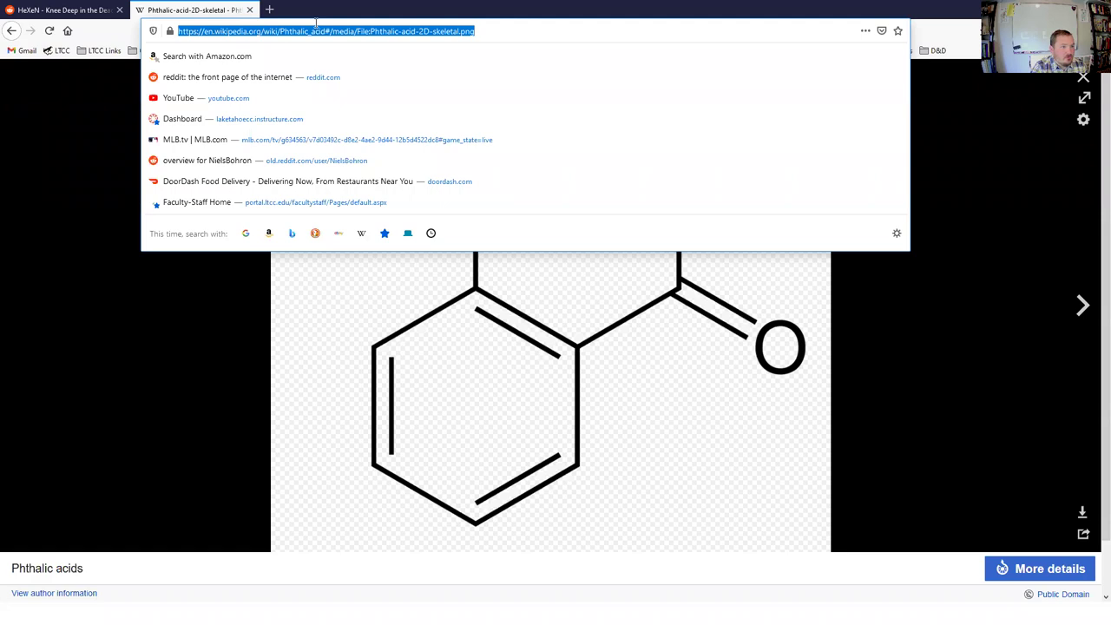
pyautogui.click(703, 100)
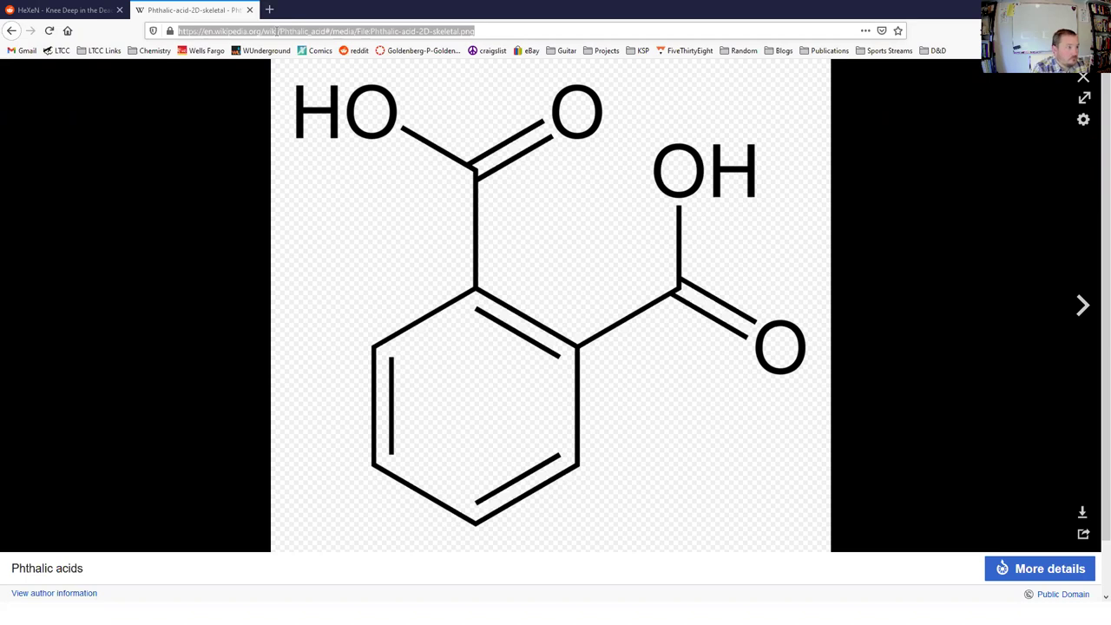
pyautogui.click(276, 31)
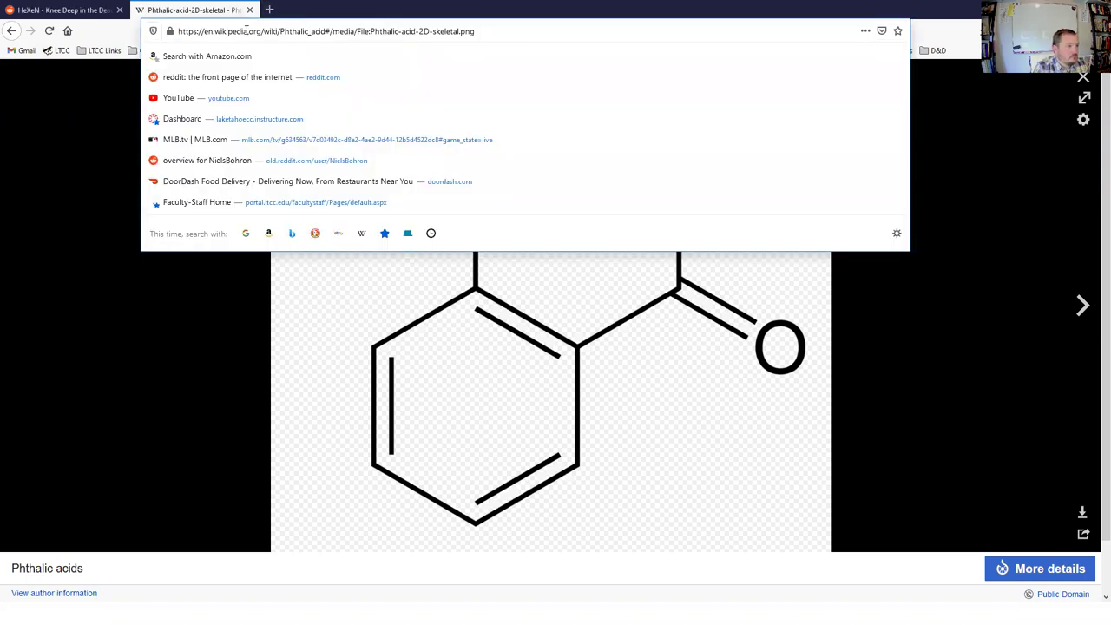
pyautogui.tripleClick(246, 31)
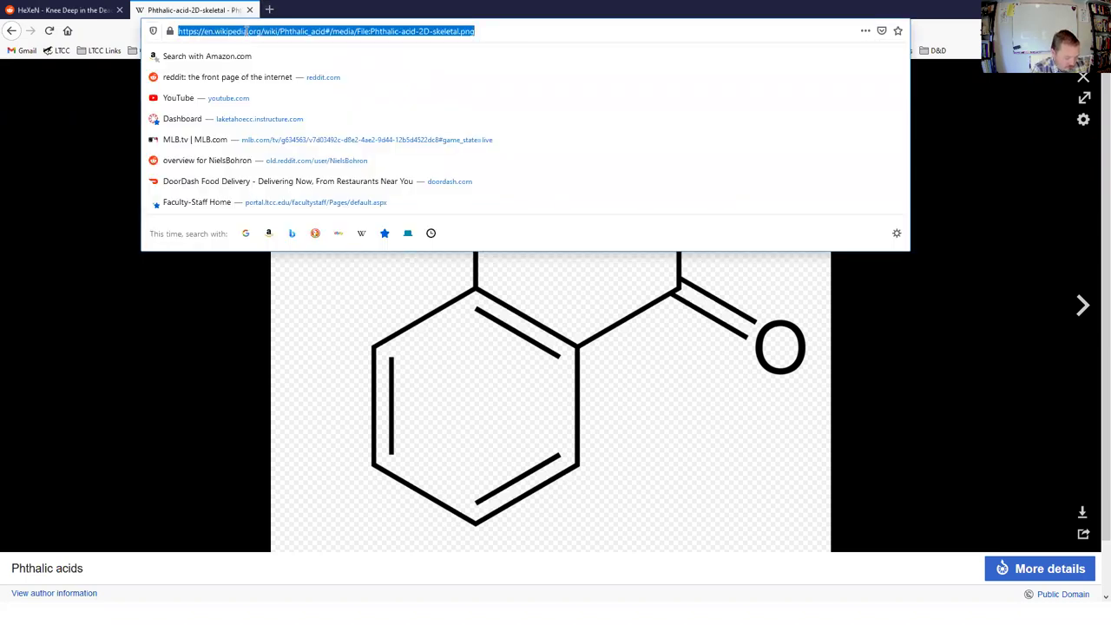
pyautogui.write('hartrees to')
pyautogui.write(' kj/mol')
pyautogui.press('Return')
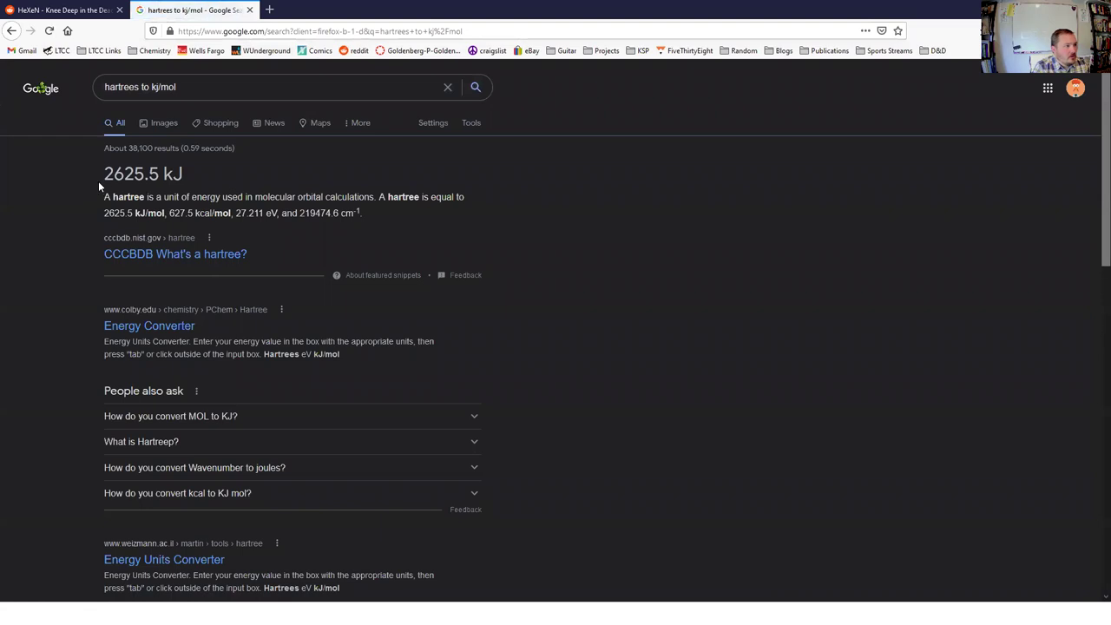
# - Highlight the 2625.5 conversion factor in the featured snippet text about hartrees
pyautogui.rightClick(185, 260)
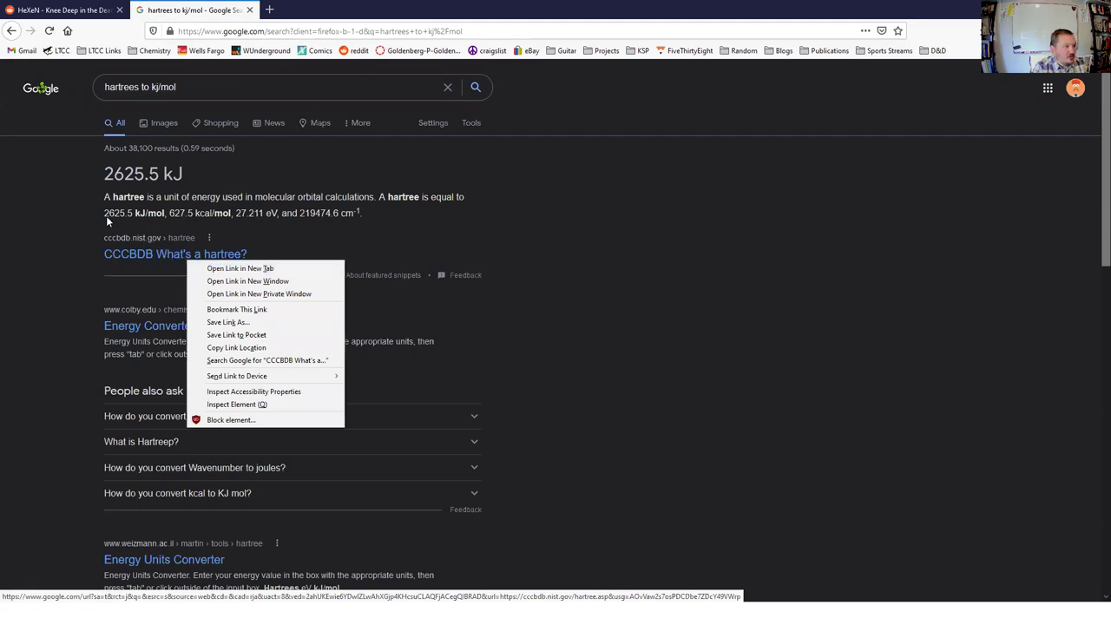
pyautogui.click(182, 212)
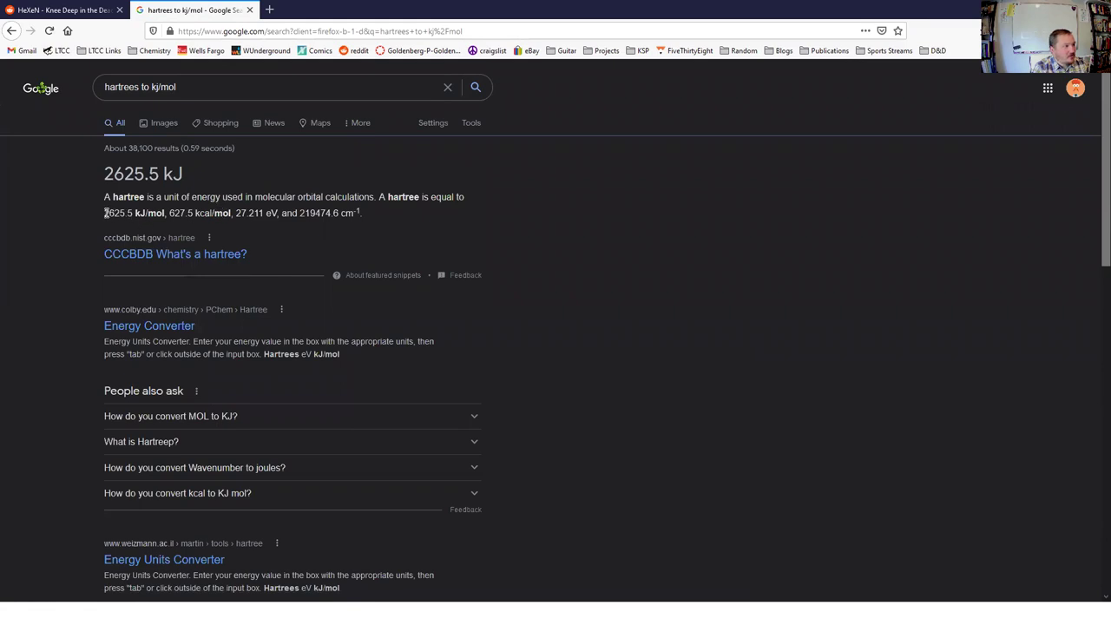
pyautogui.moveTo(104, 213); pyautogui.dragTo(134, 213)
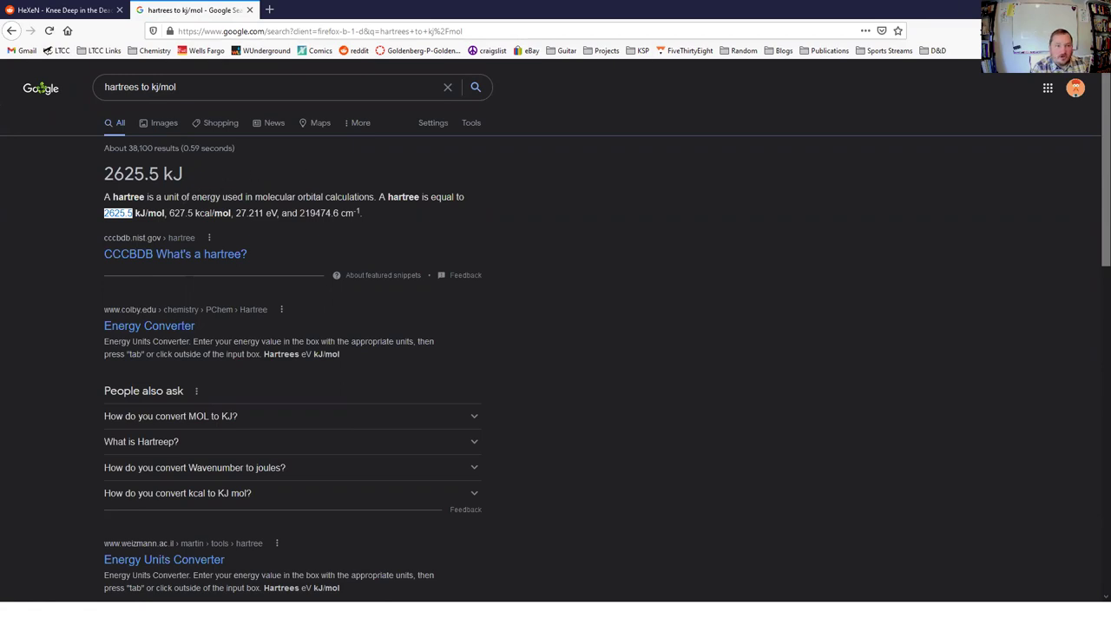
# - Switch back to Excel and enter the conversion formula =B7*2625.5 in B8 for the reactants
pyautogui.hotkey('alt', 'Tab')
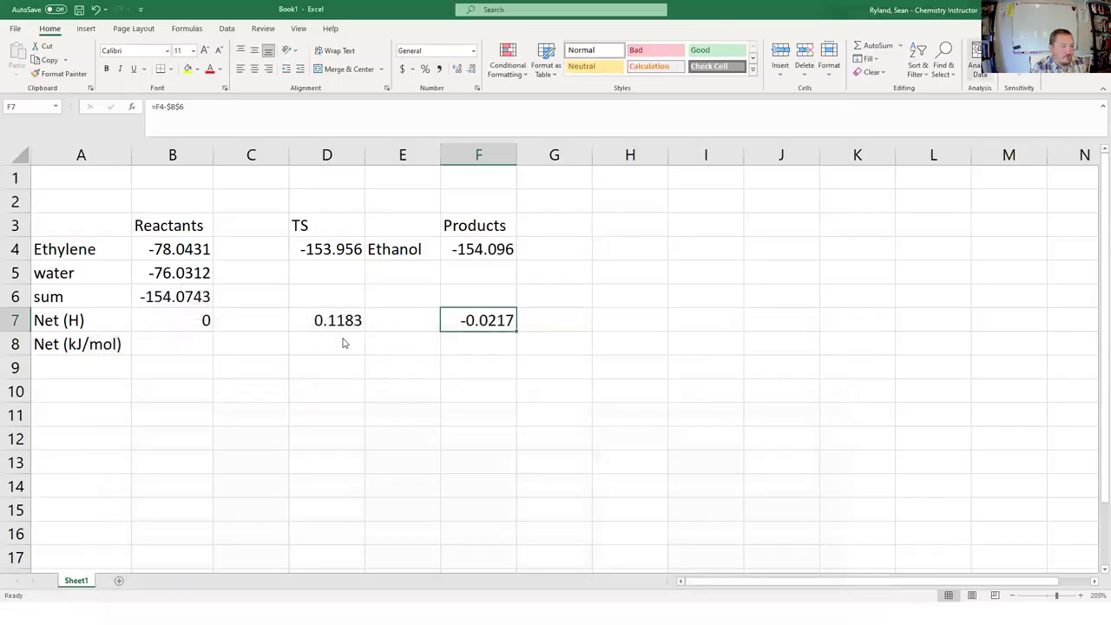
pyautogui.click(188, 344)
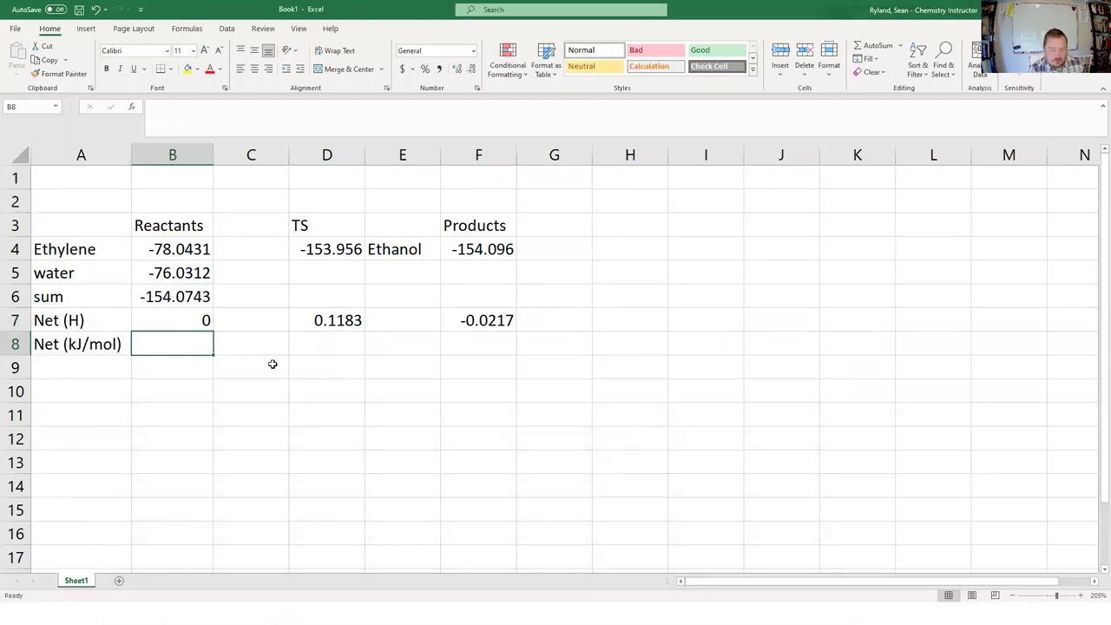
pyautogui.write('=')
pyautogui.press('Up')
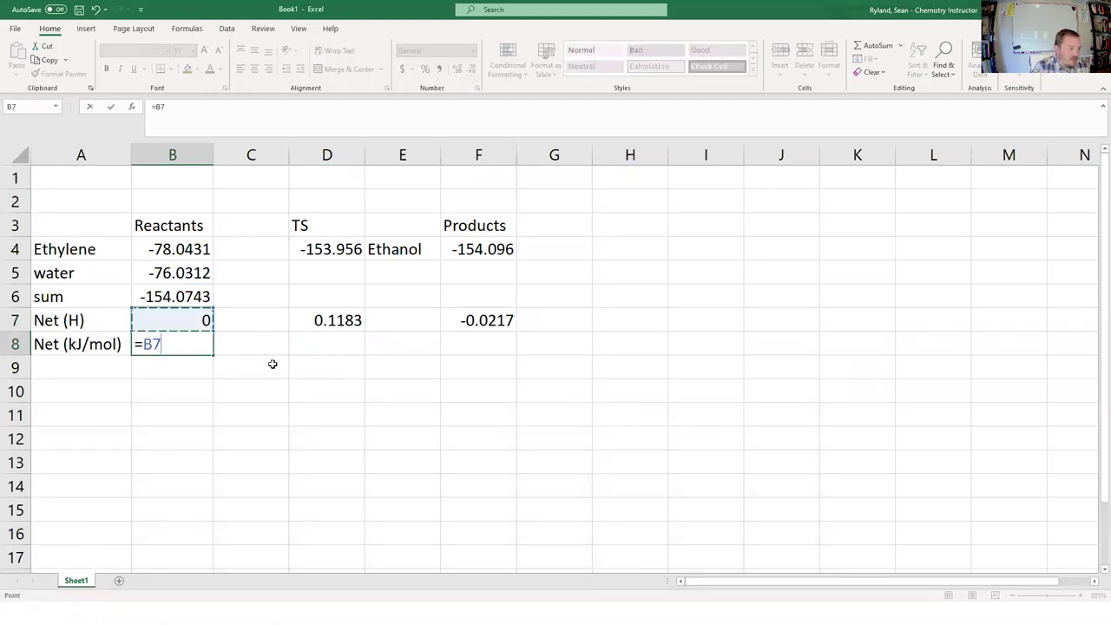
pyautogui.write('*')
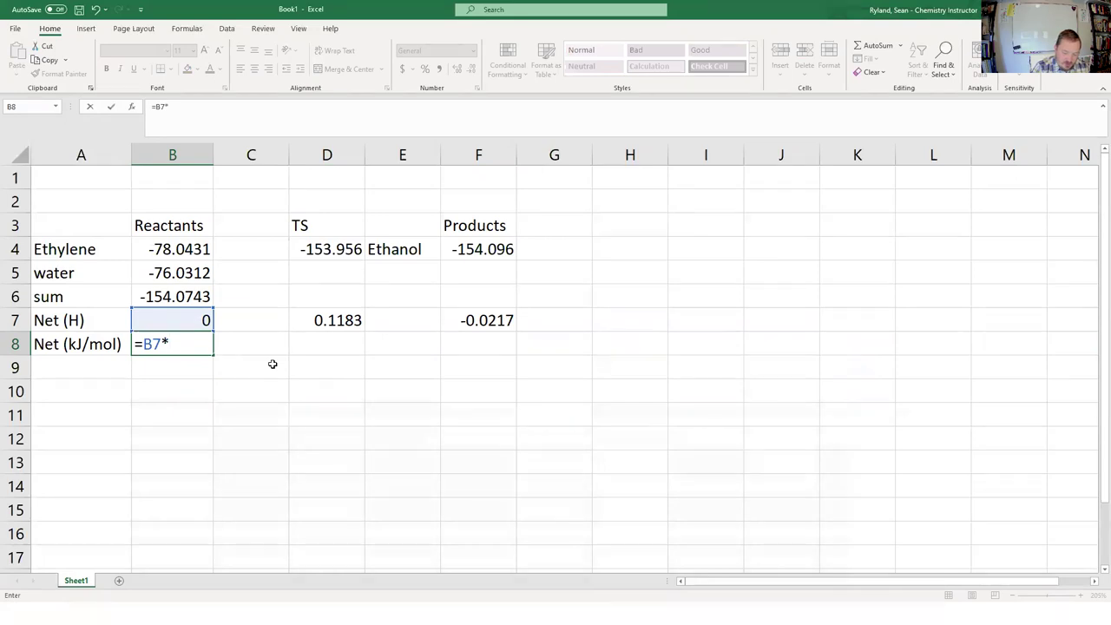
pyautogui.write('2625.5')
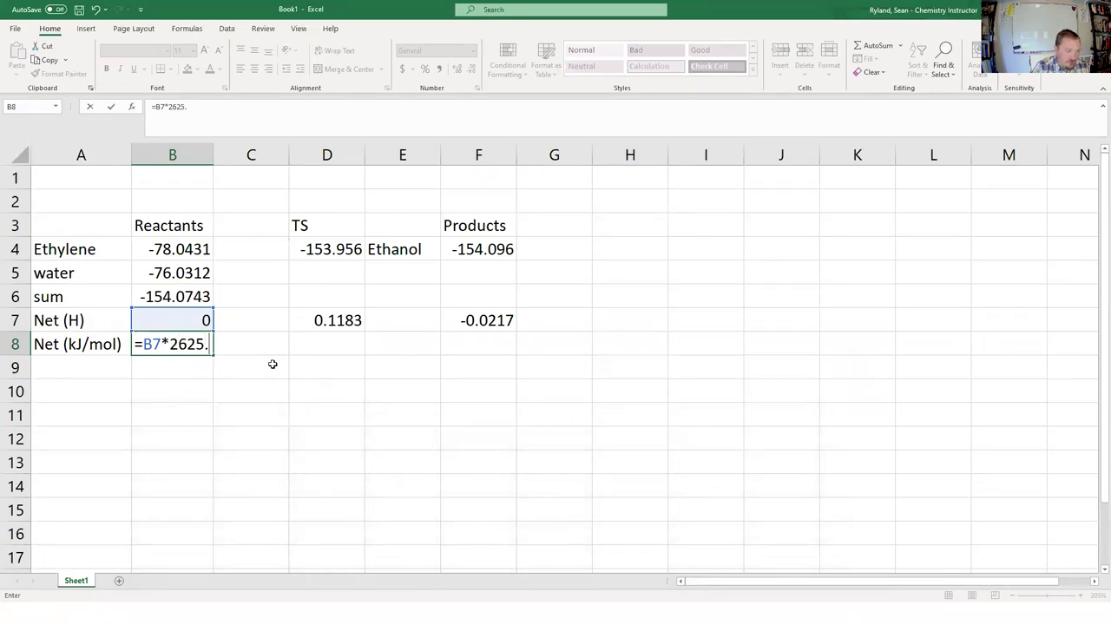
pyautogui.press('Return')
# - Copy the kJ/mol conversion formula from B8 into D8 and F8
pyautogui.press('Up')
pyautogui.hotkey('ctrl', 'c')
pyautogui.press('Right')
pyautogui.press('Right')
pyautogui.hotkey('ctrl', 'v')
pyautogui.press('Right')
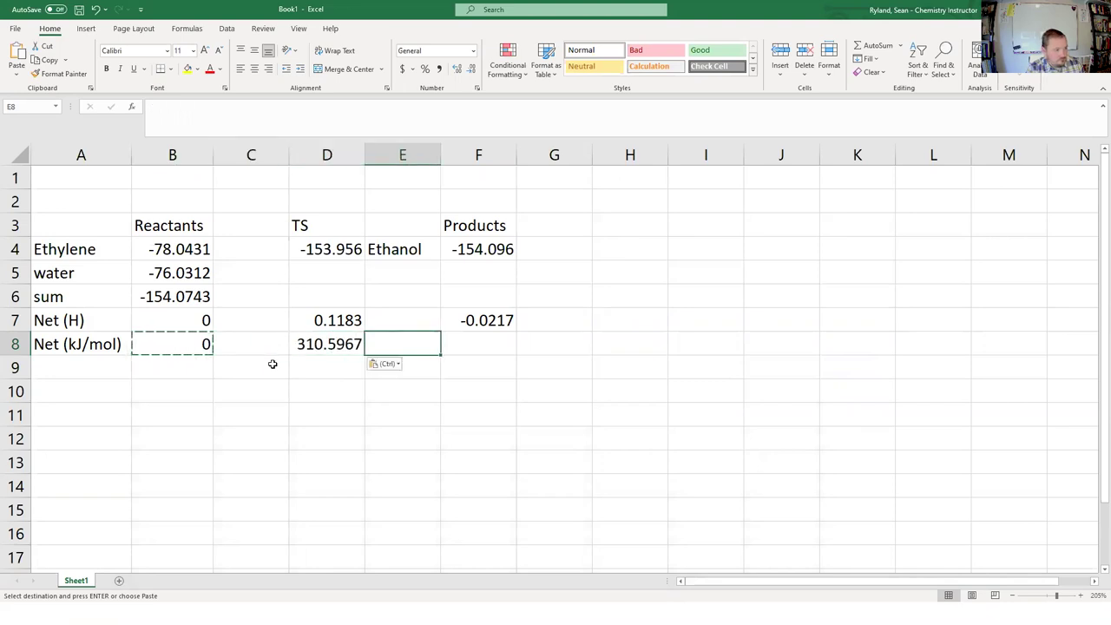
pyautogui.press('Right')
pyautogui.hotkey('ctrl', 'v')
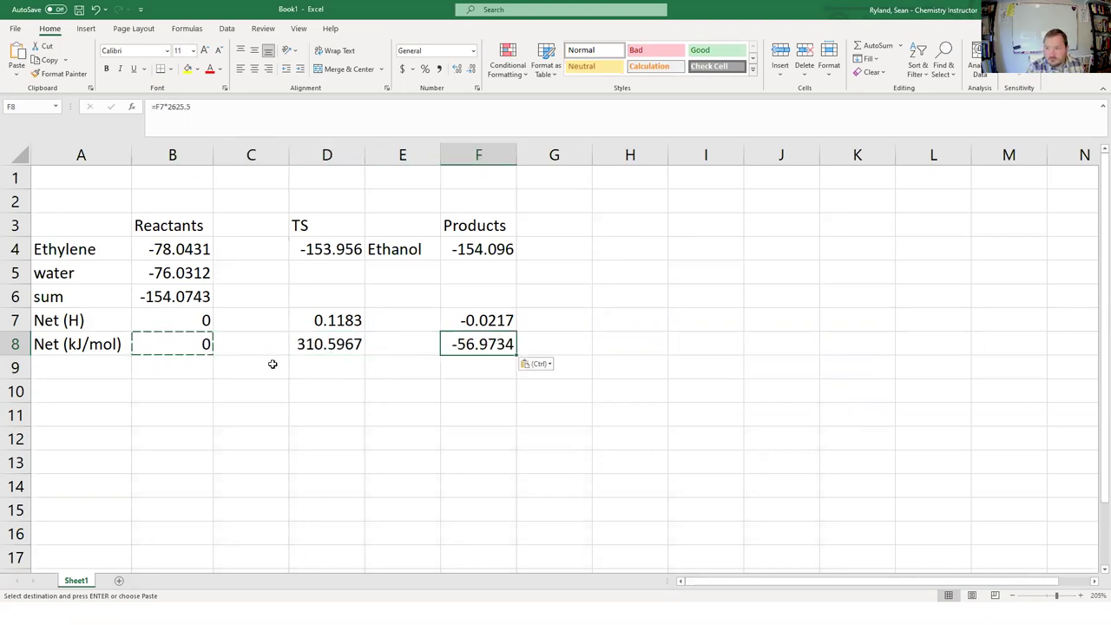
pyautogui.press('Left')
pyautogui.press('Left')
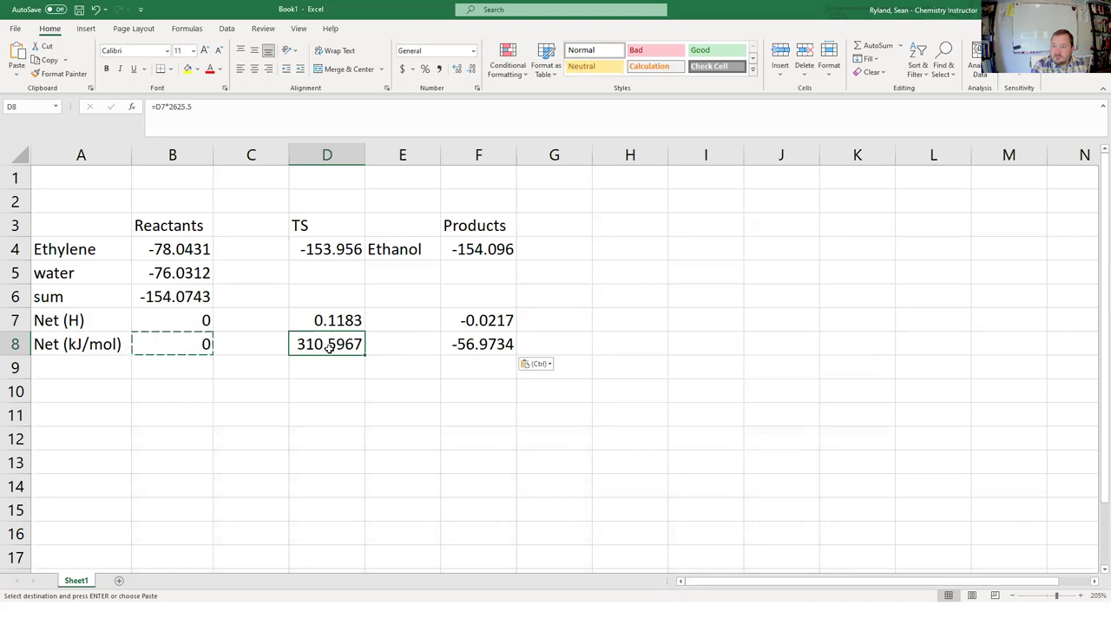
pyautogui.click(505, 345)
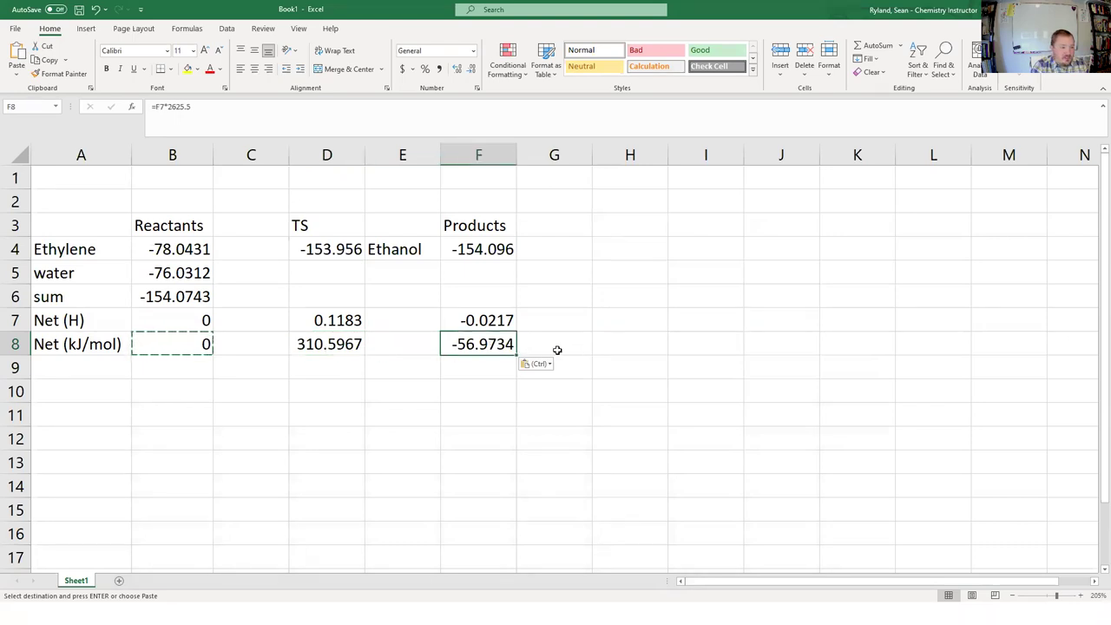
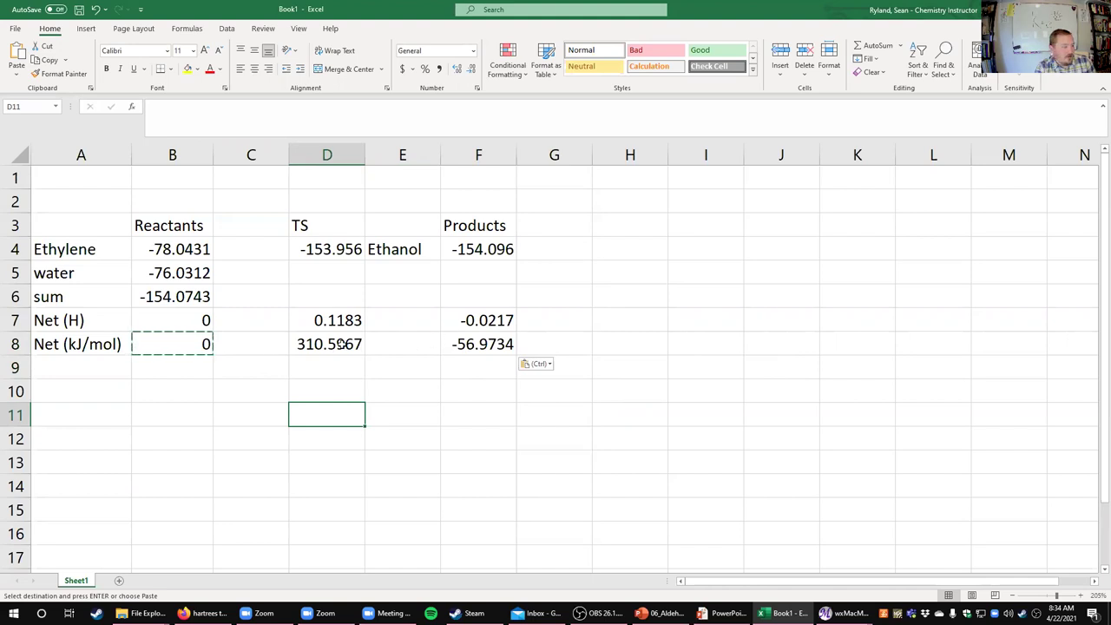
# - Enter the column headings Rxn in I2 and Energy in J2 for a second table
pyautogui.click(717, 226)
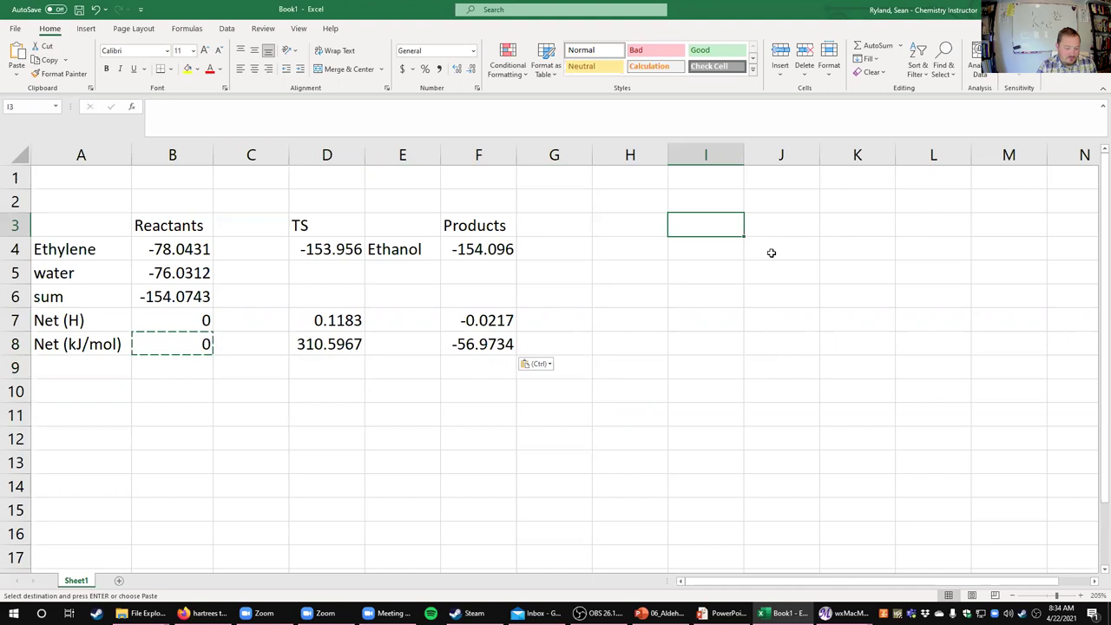
pyautogui.press('Up')
pyautogui.write('R')
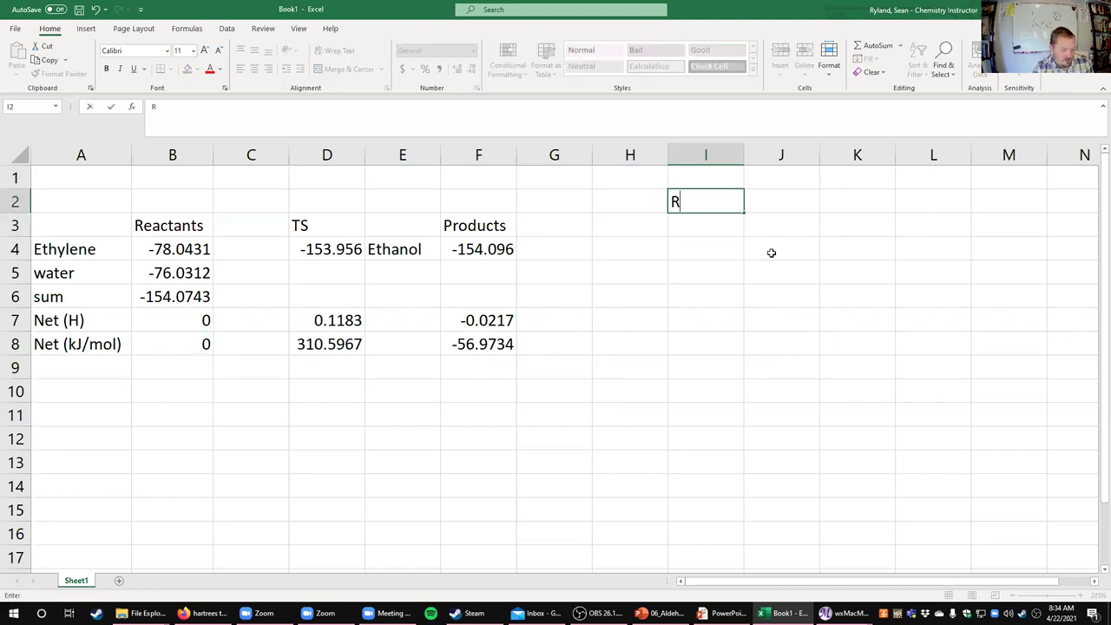
pyautogui.write('xn')
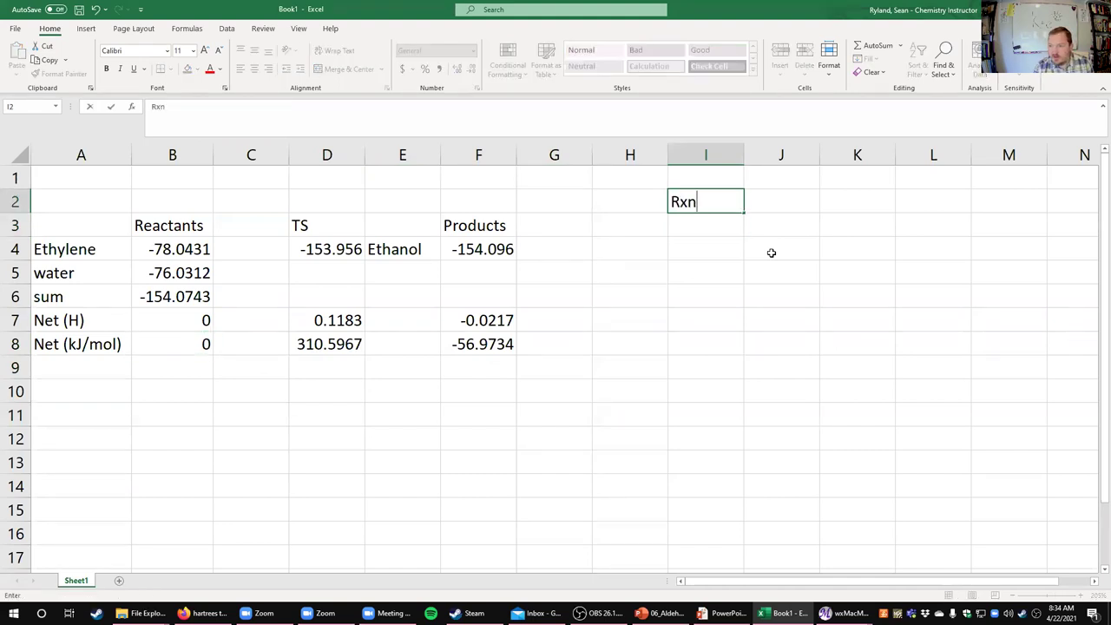
pyautogui.press('Return')
pyautogui.press('Right')
pyautogui.press('Up')
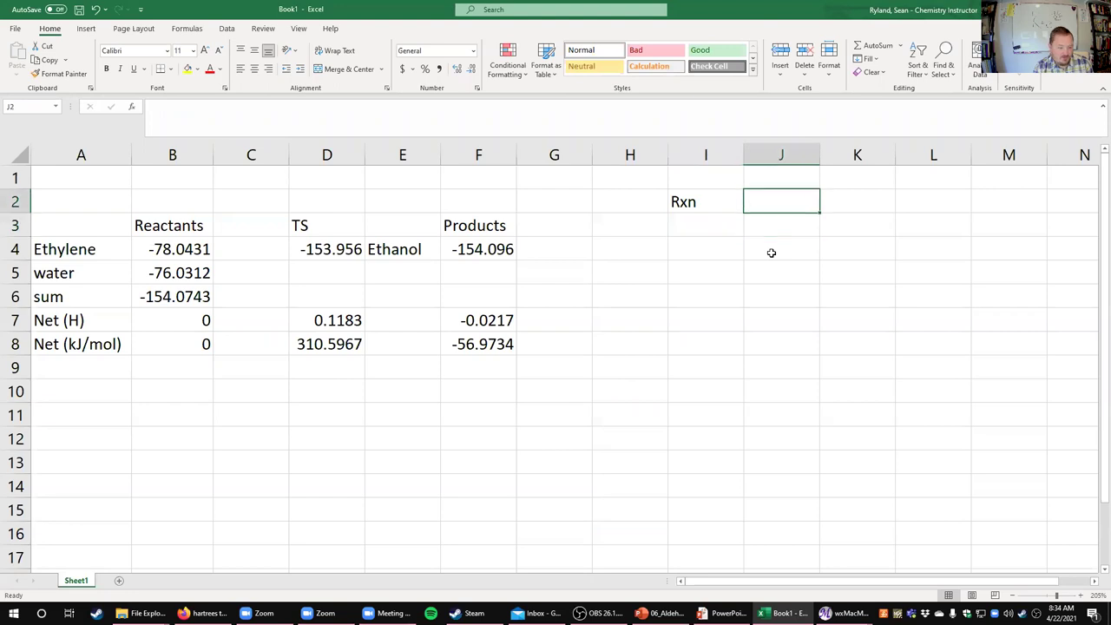
pyautogui.write('Energy')
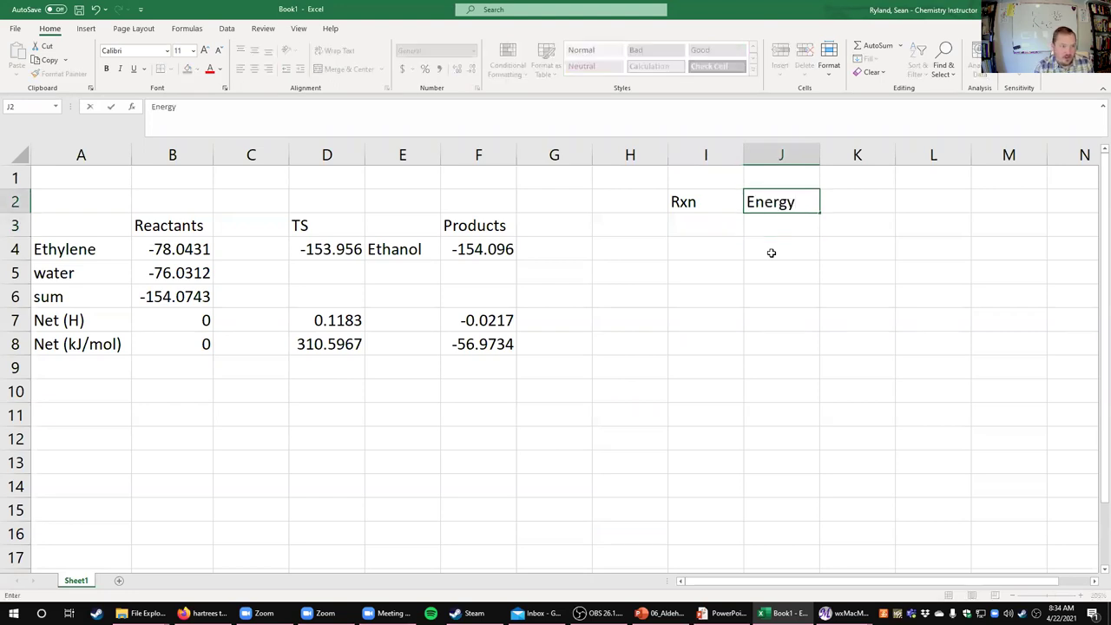
pyautogui.press('Return')
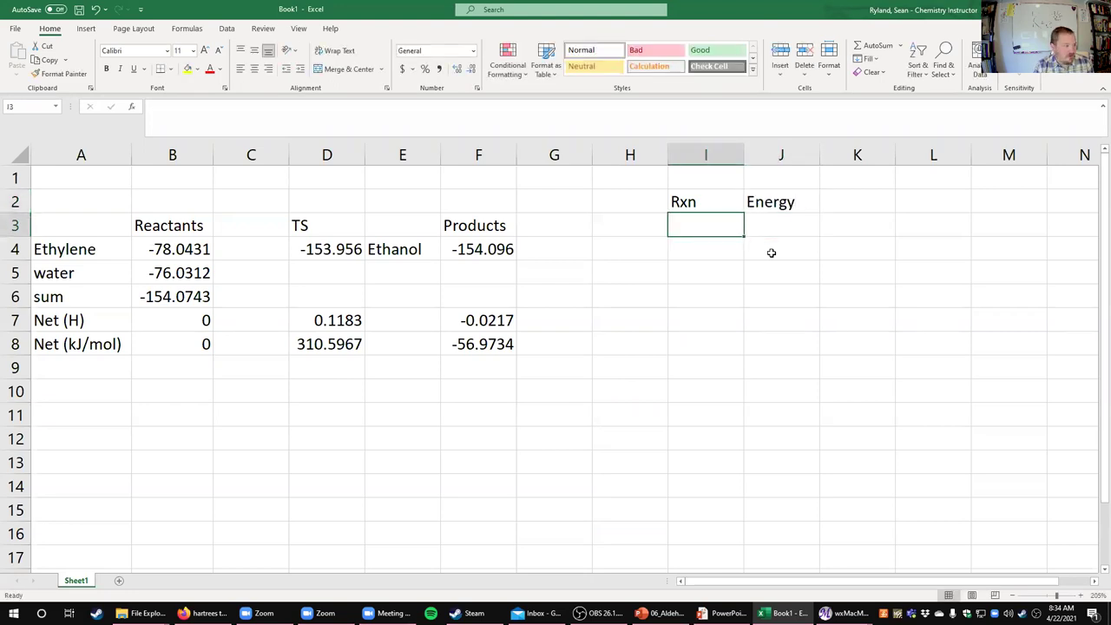
# - Fill the Rxn column with 1, 2 and 3 in cells I3 to I5
pyautogui.write('1')
pyautogui.press('Return')
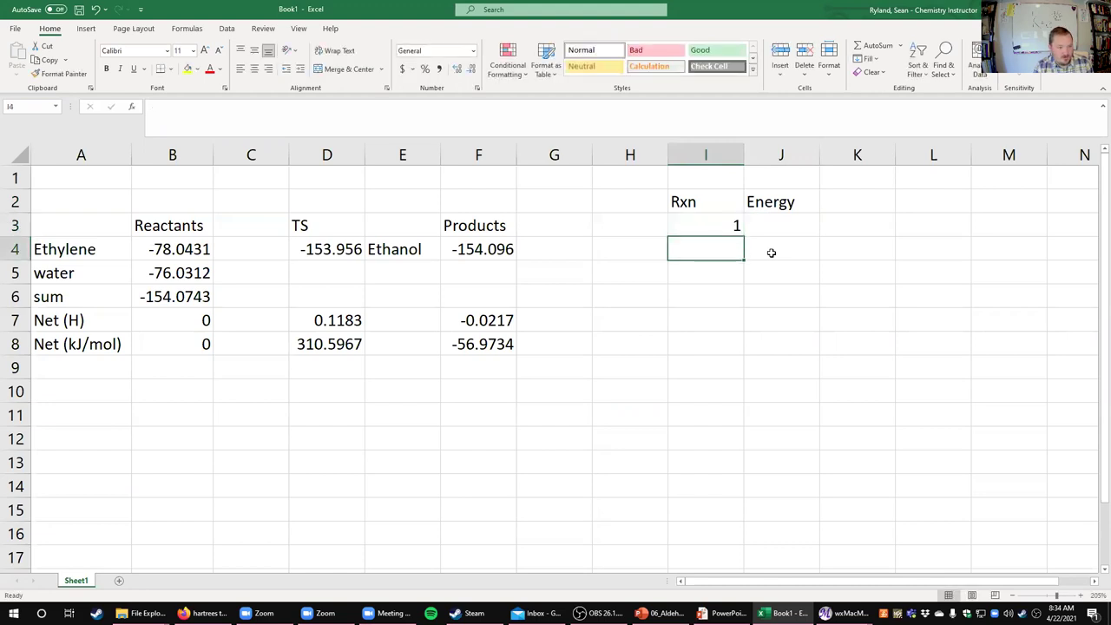
pyautogui.write('2')
pyautogui.press('Return')
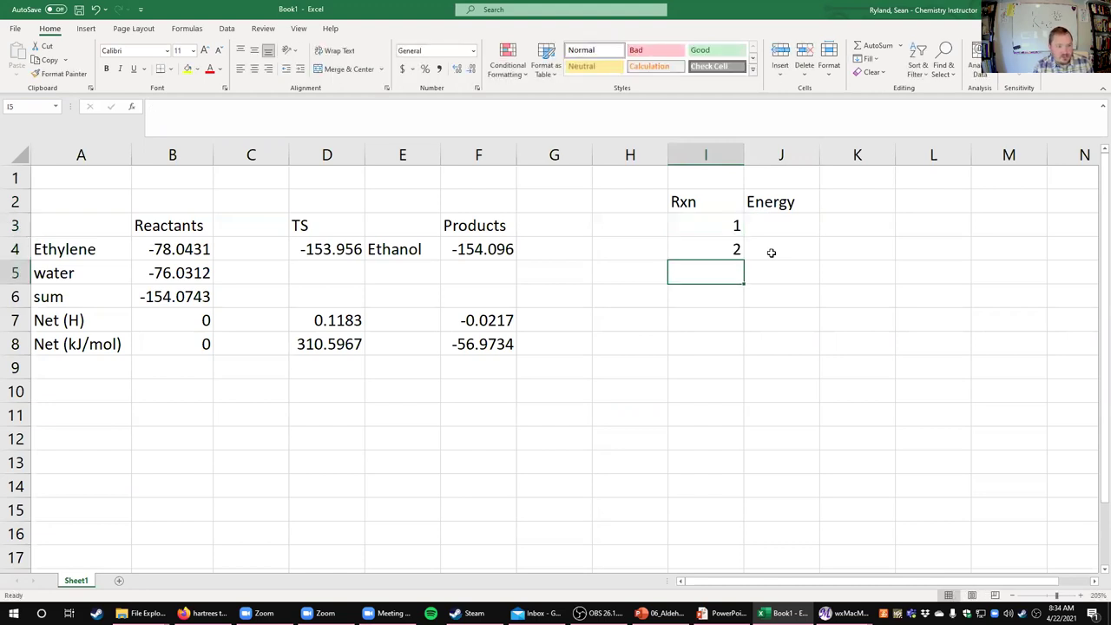
pyautogui.write('3')
pyautogui.press('Return')
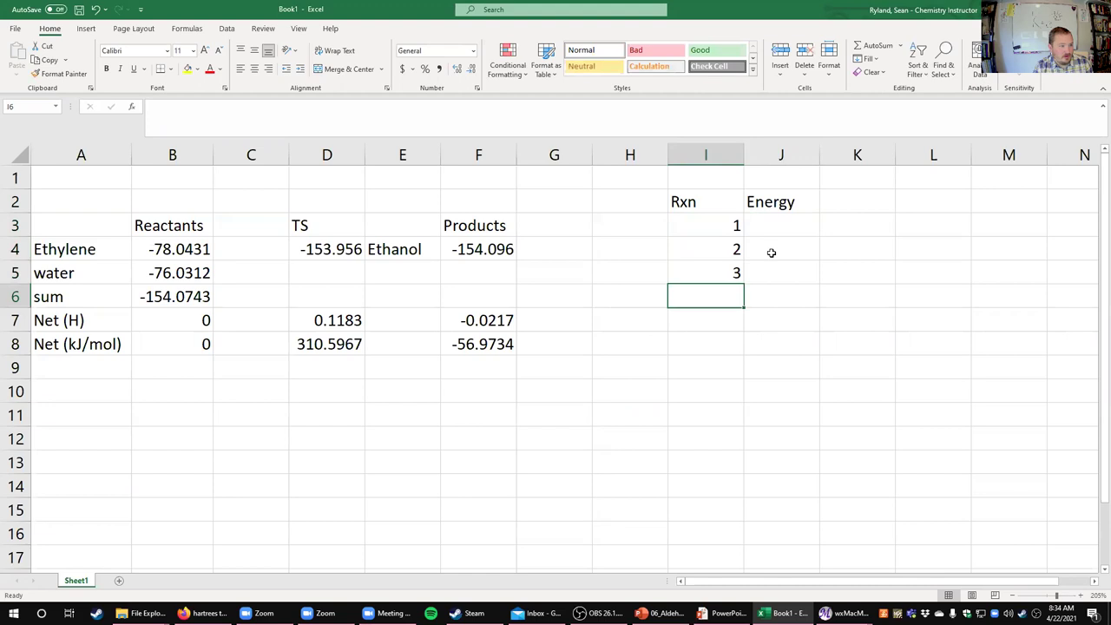
# - Fill the Energy column with 0, 310.6 and -57 in cells J3 to J5
pyautogui.press('Right')
pyautogui.press('Up')
pyautogui.press('Up')
pyautogui.press('Up')
pyautogui.press('Up')
pyautogui.press('Down')
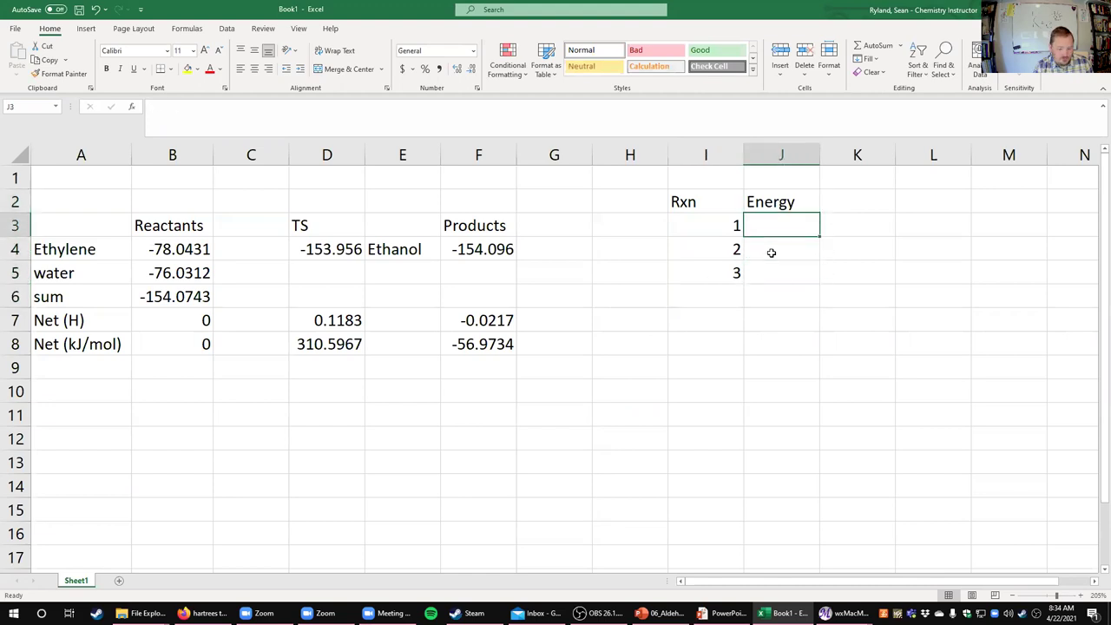
pyautogui.write('0')
pyautogui.press('Return')
pyautogui.write('3')
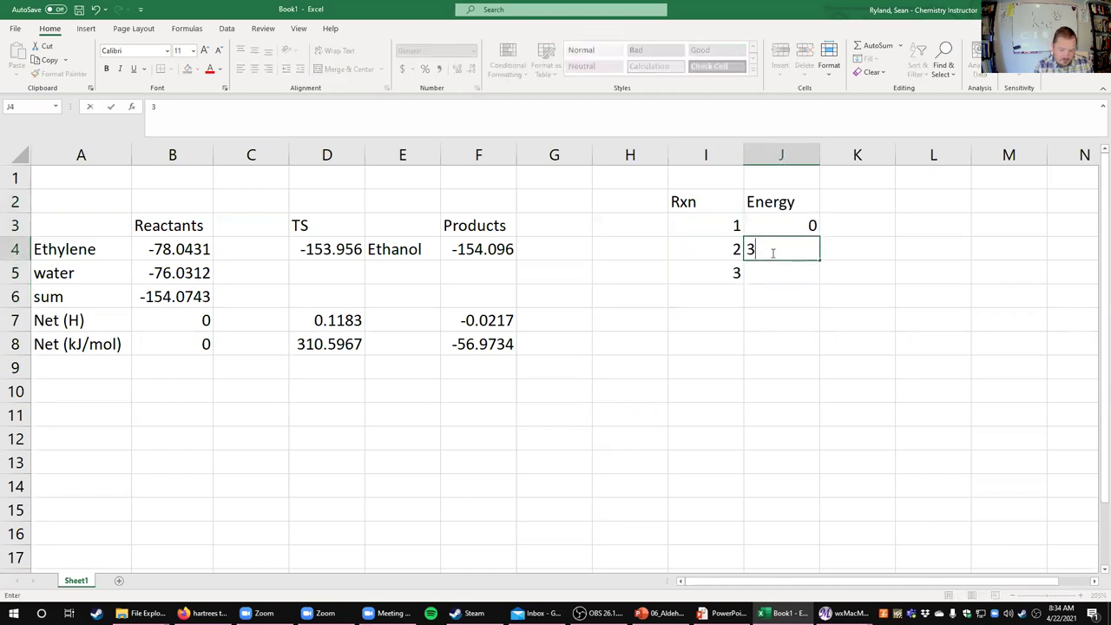
pyautogui.write('10.6')
pyautogui.press('Return')
pyautogui.write('-56.')
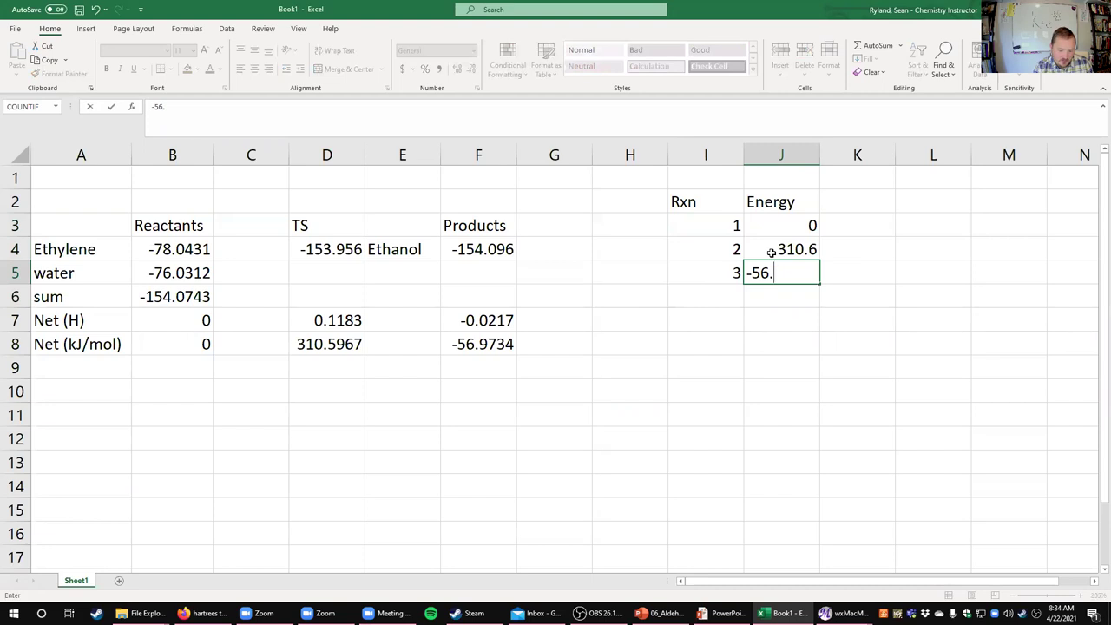
pyautogui.press('BackSpace')
pyautogui.write('7.0')
pyautogui.press('Return')
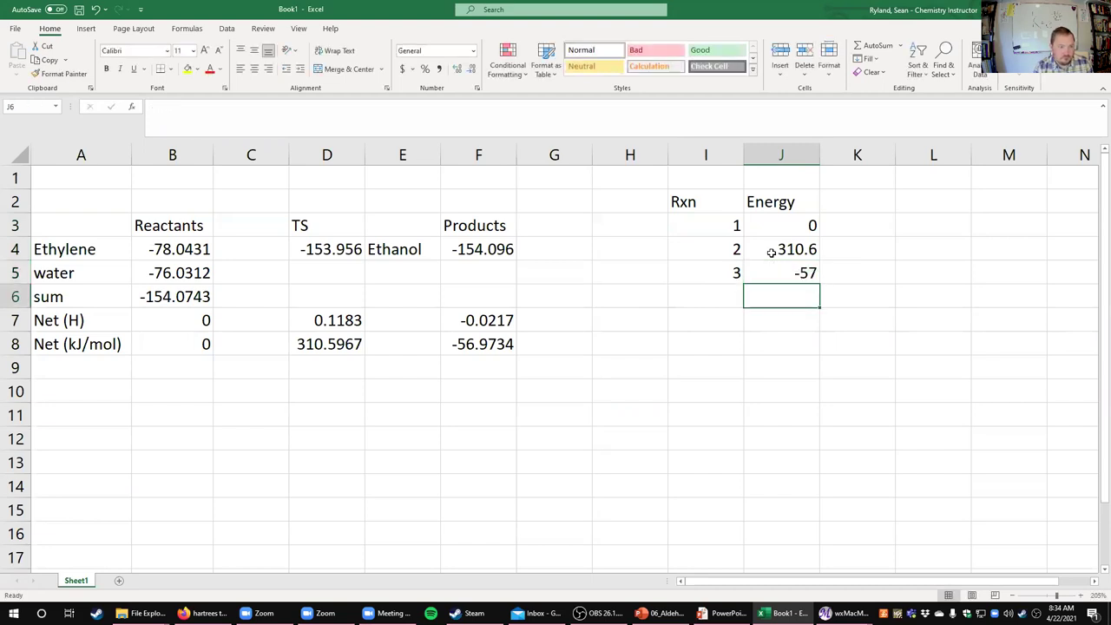
# - Insert an empty scatter chart with straight lines, then place and shrink it below the Rxn and Energy table
pyautogui.click(695, 347)
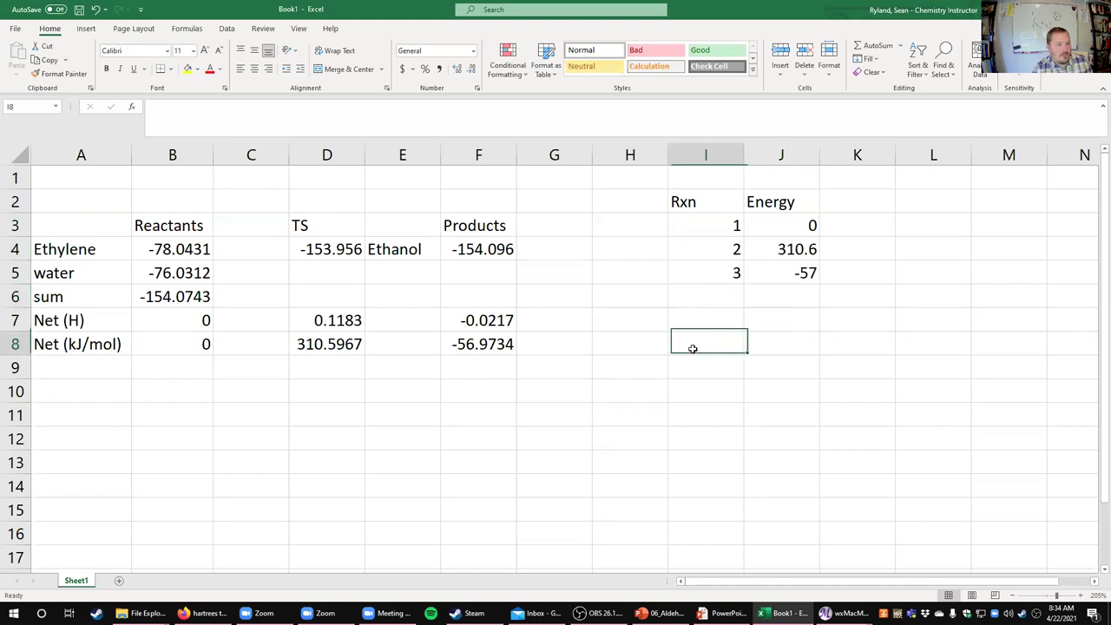
pyautogui.click(86, 28)
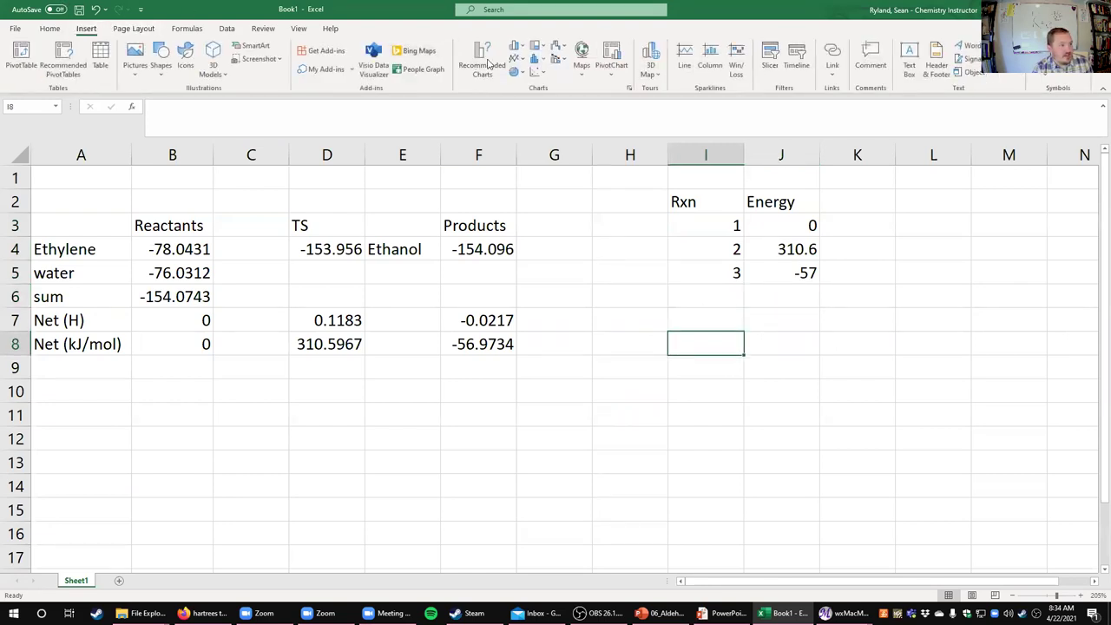
pyautogui.click(538, 73)
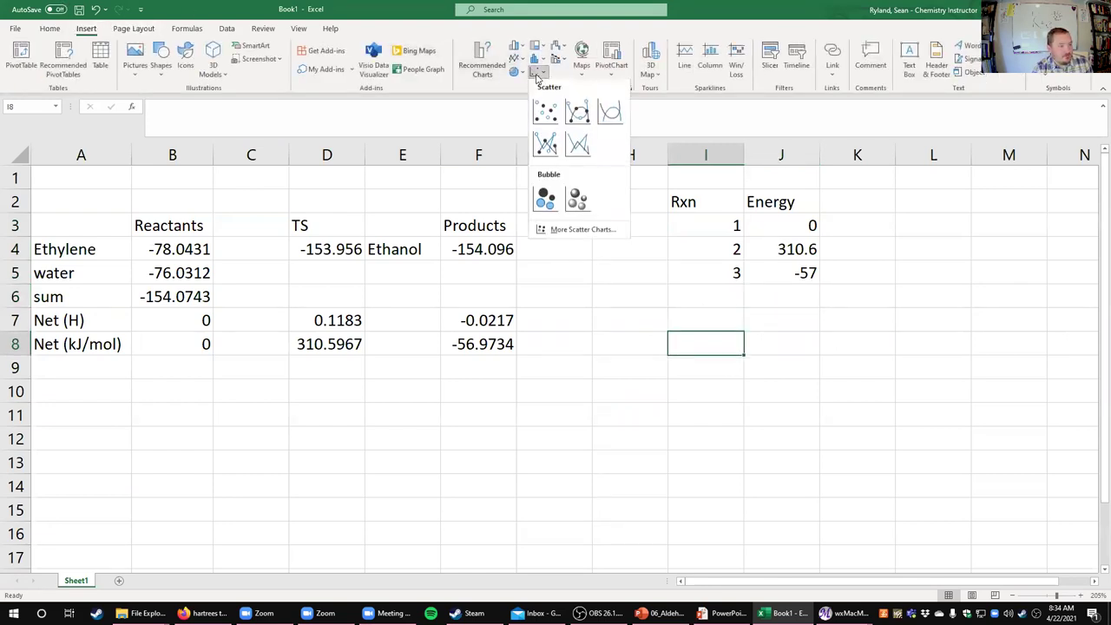
pyautogui.click(577, 144)
pyautogui.moveTo(623, 322); pyautogui.dragTo(788, 397)
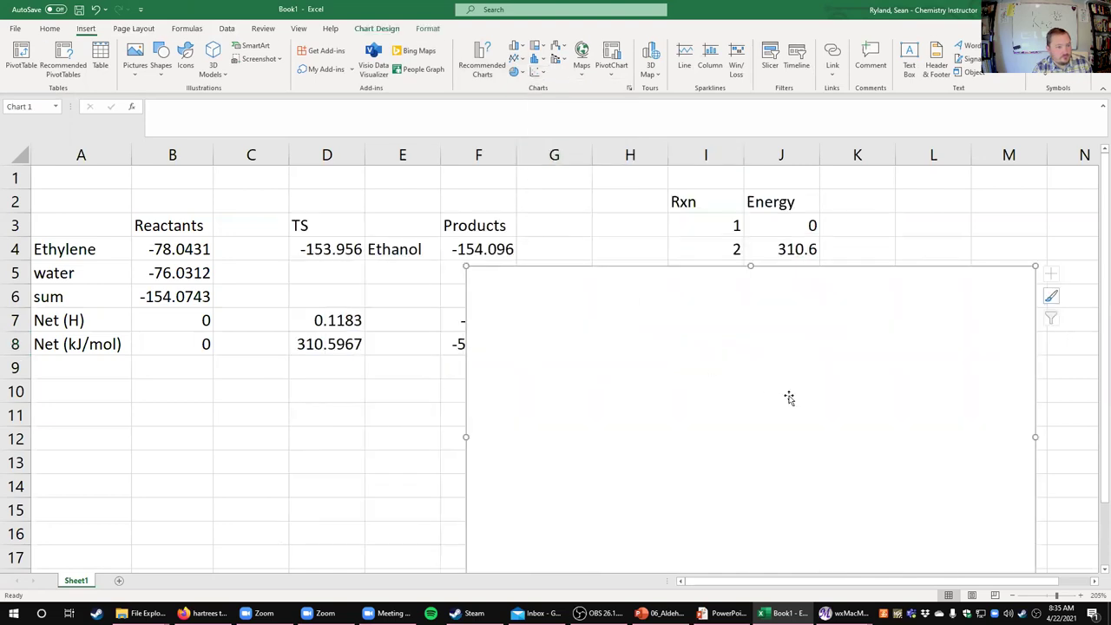
pyautogui.rightClick(789, 397)
pyautogui.click(658, 354)
pyautogui.keyDown('ctrl'); pyautogui.scroll(-1, 672, 360); pyautogui.keyUp('ctrl')
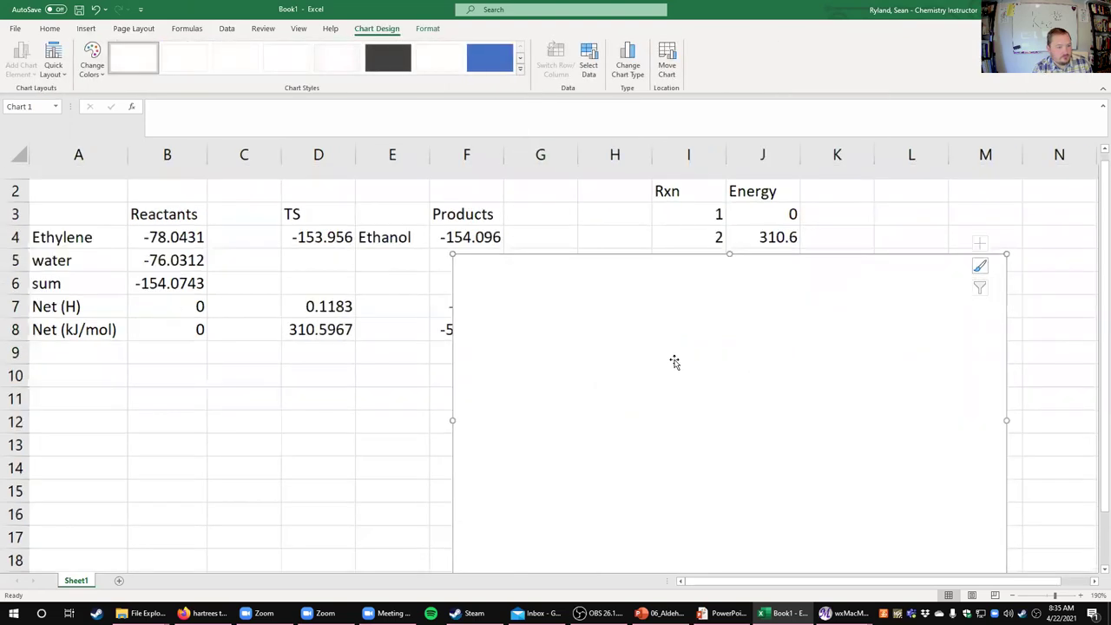
pyautogui.moveTo(431, 235); pyautogui.dragTo(550, 284)
# - Add a data series to the chart with X values from I3:I5 and Y values from J3:J5
pyautogui.rightClick(662, 326)
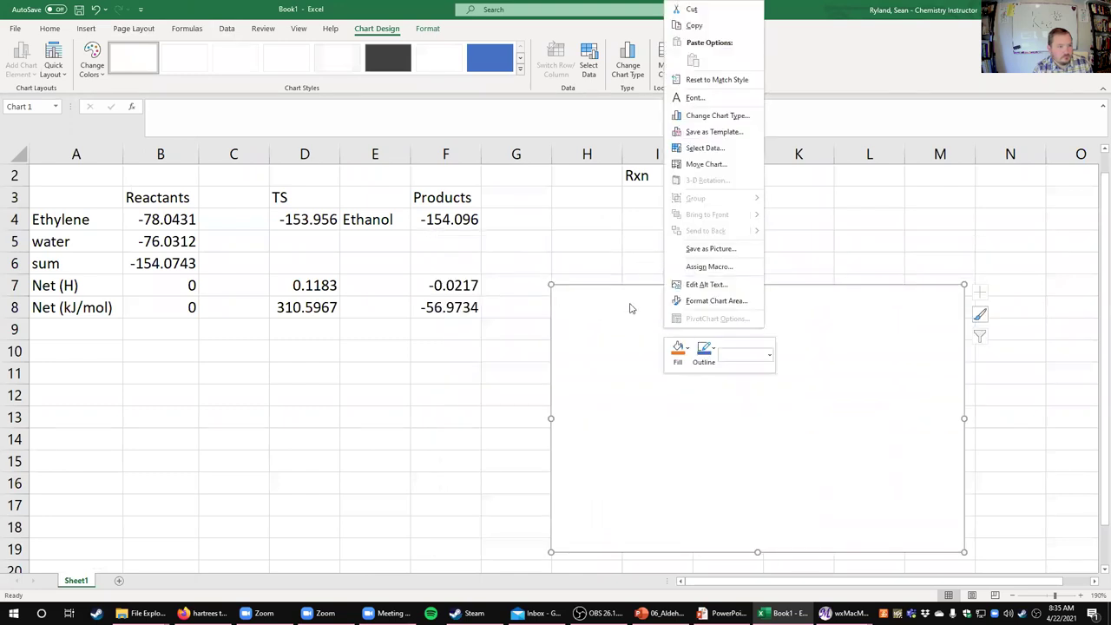
pyautogui.press('e')
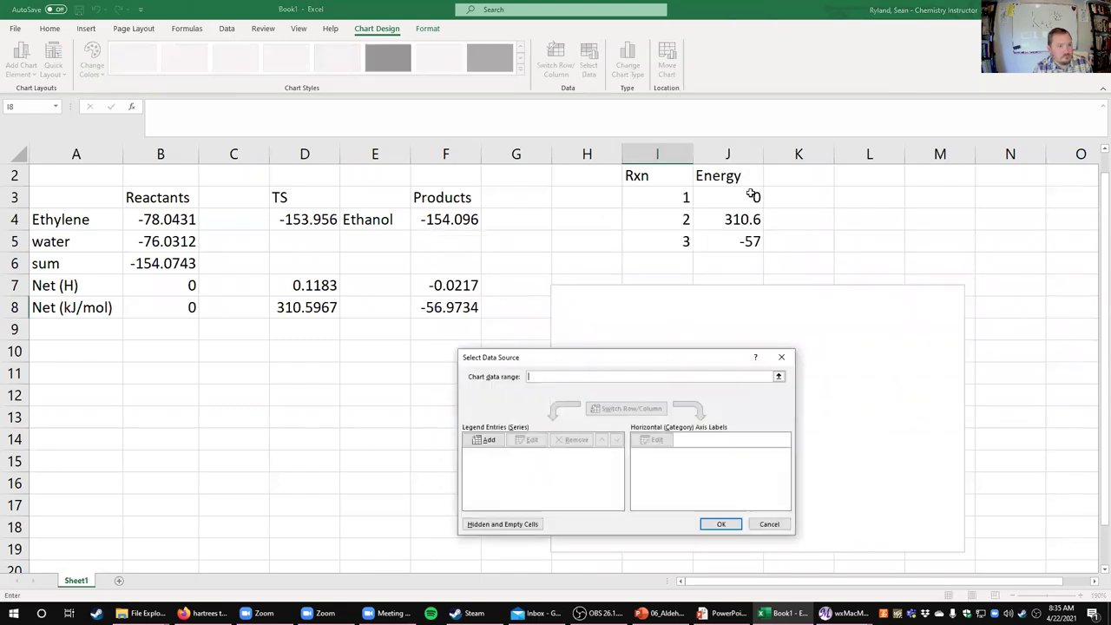
pyautogui.click(484, 440)
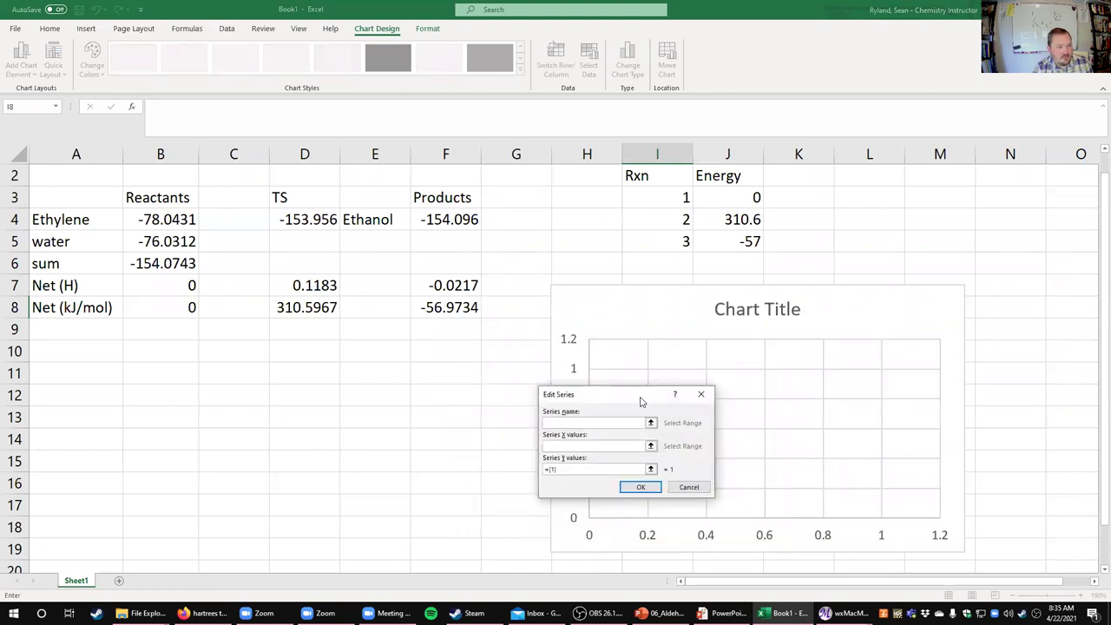
pyautogui.click(650, 445)
pyautogui.moveTo(652, 194); pyautogui.dragTo(677, 234)
pyautogui.click(651, 473)
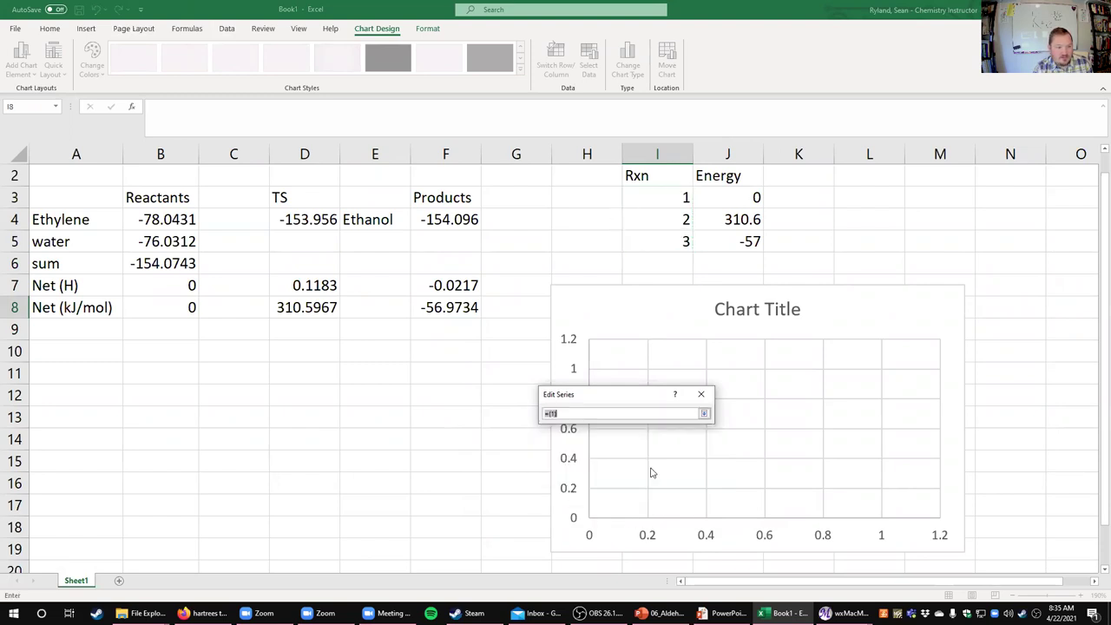
pyautogui.moveTo(749, 197); pyautogui.dragTo(752, 242)
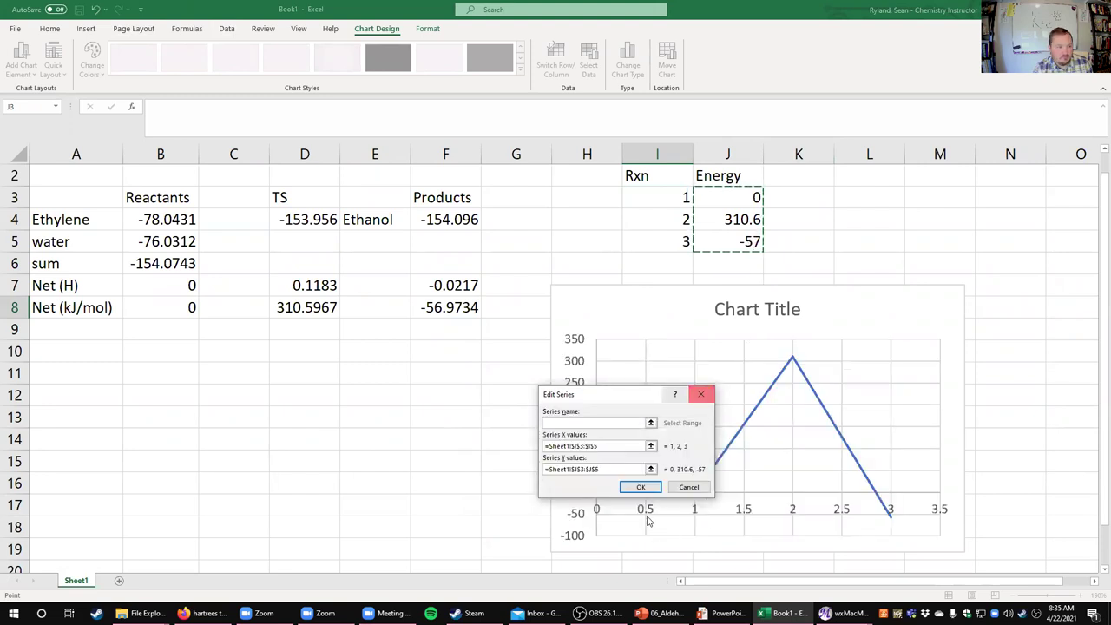
pyautogui.click(641, 489)
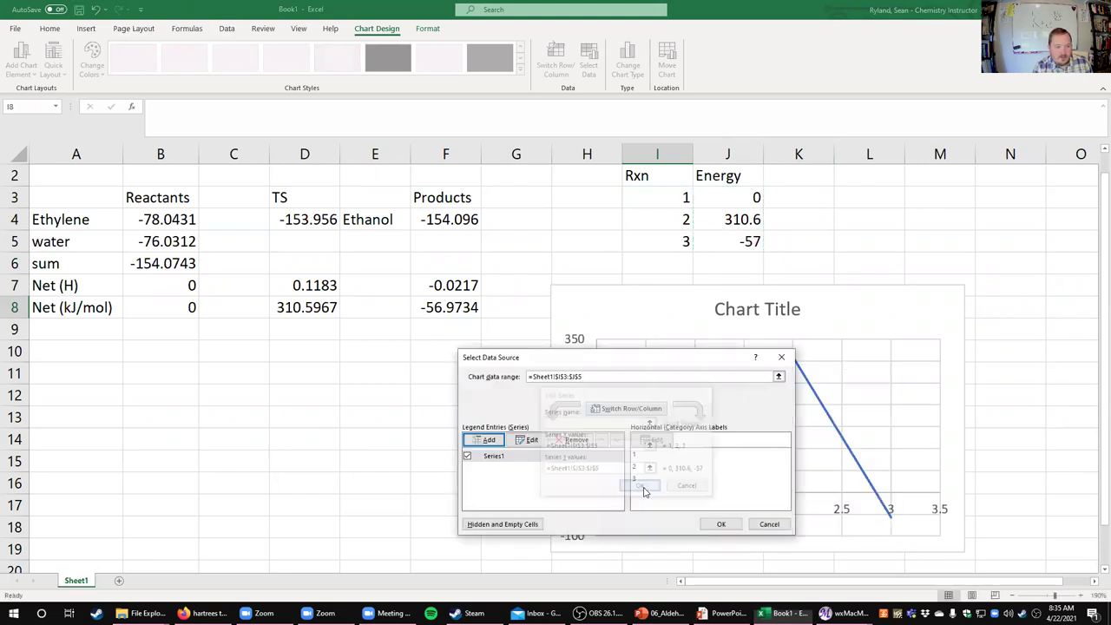
pyautogui.click(725, 523)
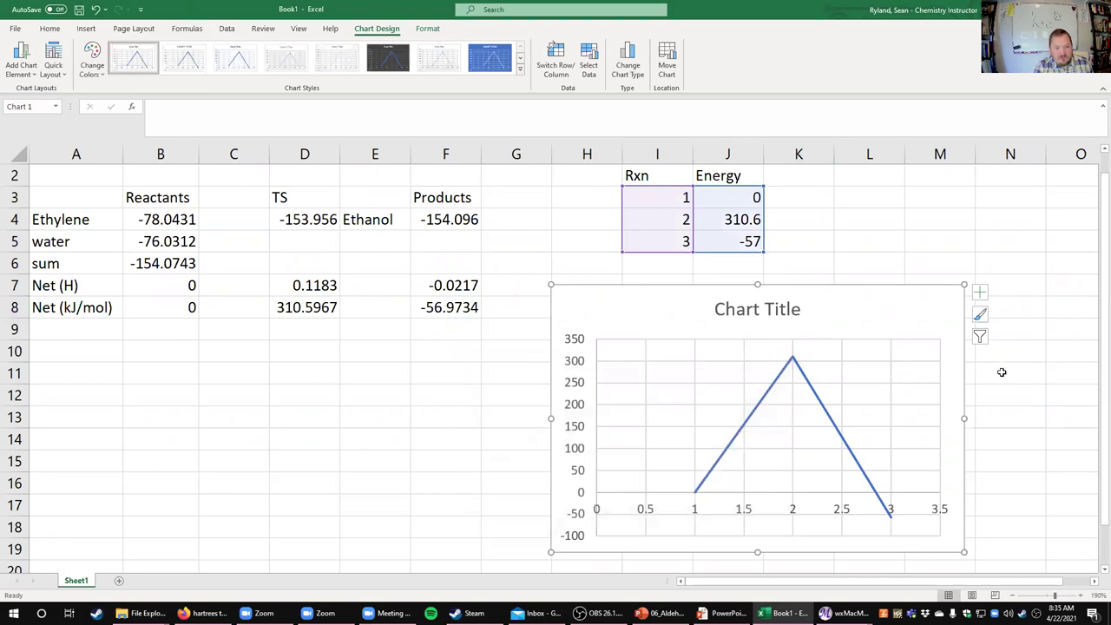
# - Delete the chart's horizontal axis labels and select the chart title
pyautogui.click(792, 514)
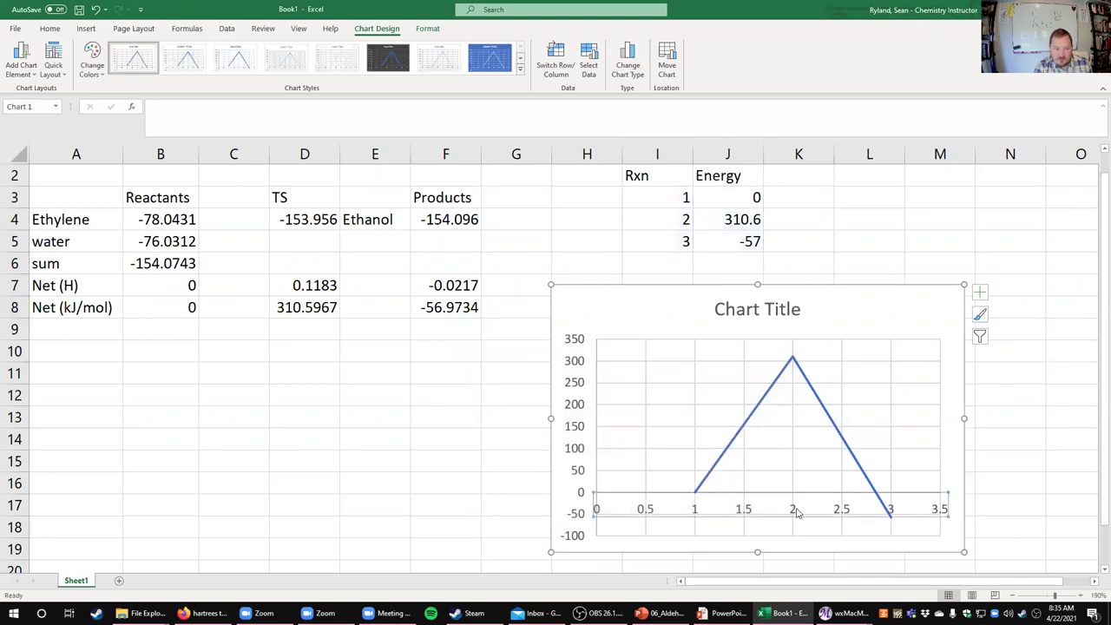
pyautogui.press('Delete')
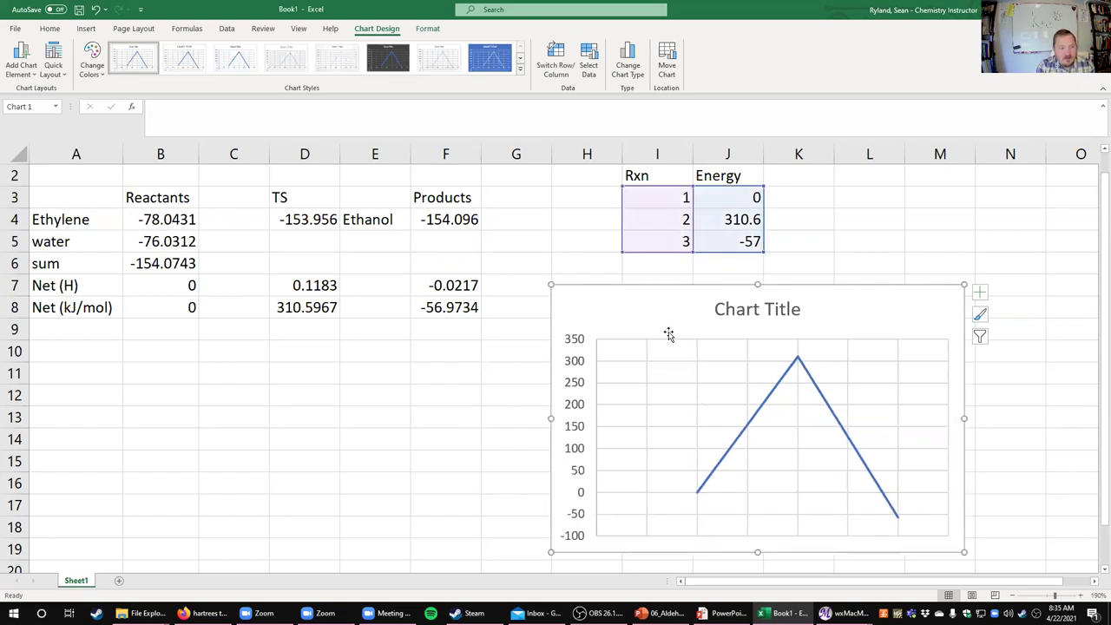
pyautogui.click(775, 308)
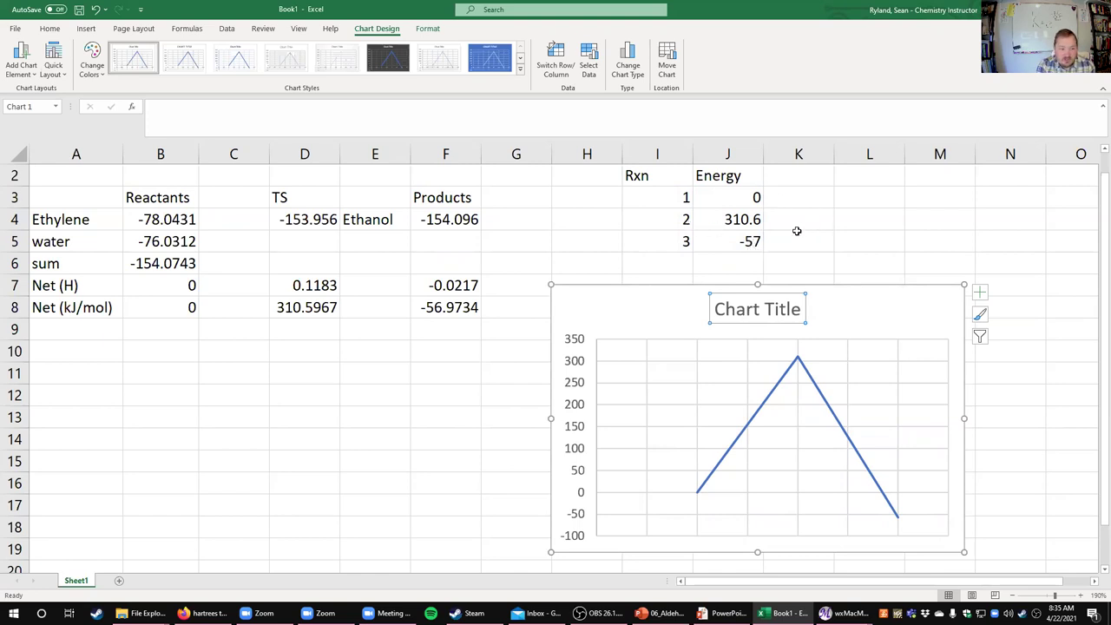
# - Shift the Rxn 2 and 3 points down one row and enter 1.5 with energy 0 in I4:J4
pyautogui.click(665, 224)
pyautogui.moveTo(664, 223); pyautogui.dragTo(737, 276)
pyautogui.click(677, 220)
pyautogui.write('1.5')
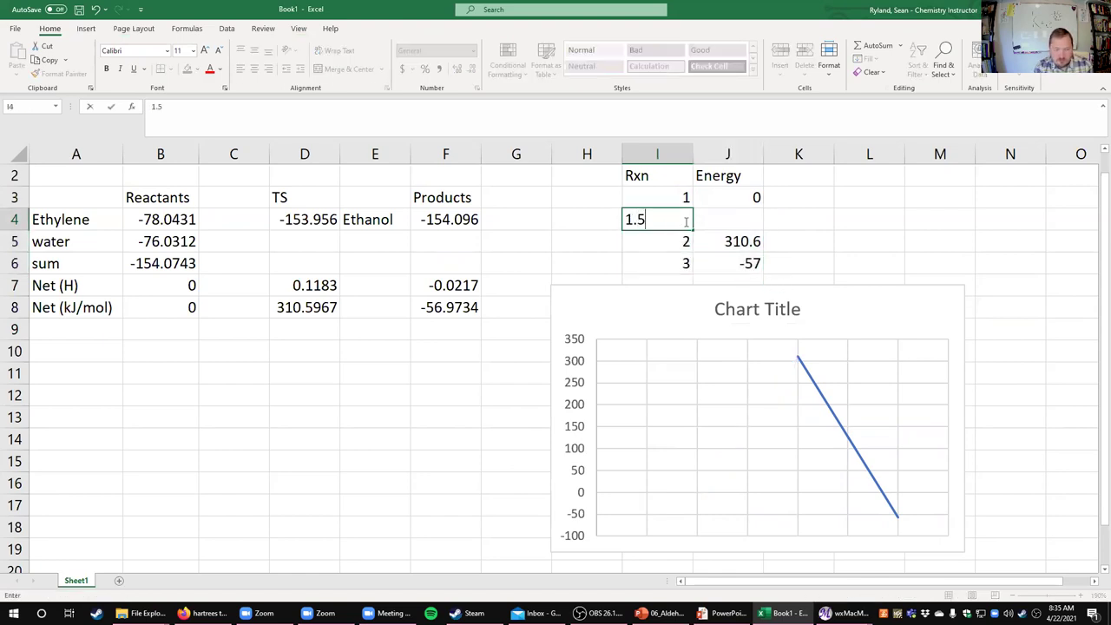
pyautogui.click(729, 218)
pyautogui.write('0')
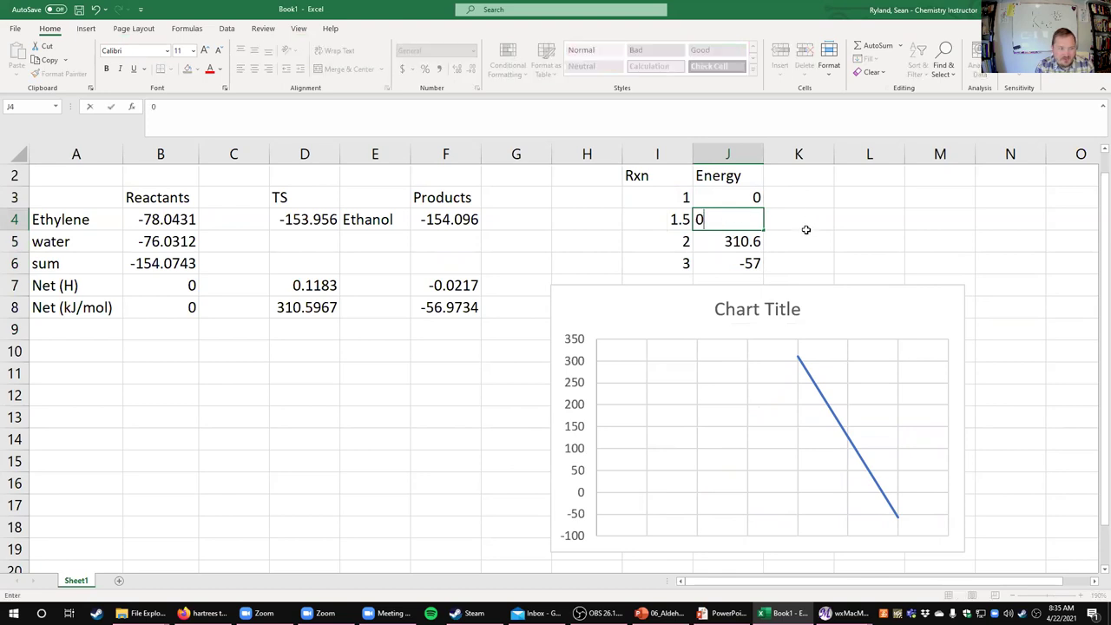
pyautogui.click(803, 230)
# - Shift the Rxn 3 point down one row and enter 2.5 with energy 310.6 in I6:J6
pyautogui.moveTo(668, 267); pyautogui.dragTo(705, 281)
pyautogui.click(681, 269)
pyautogui.write('2.5')
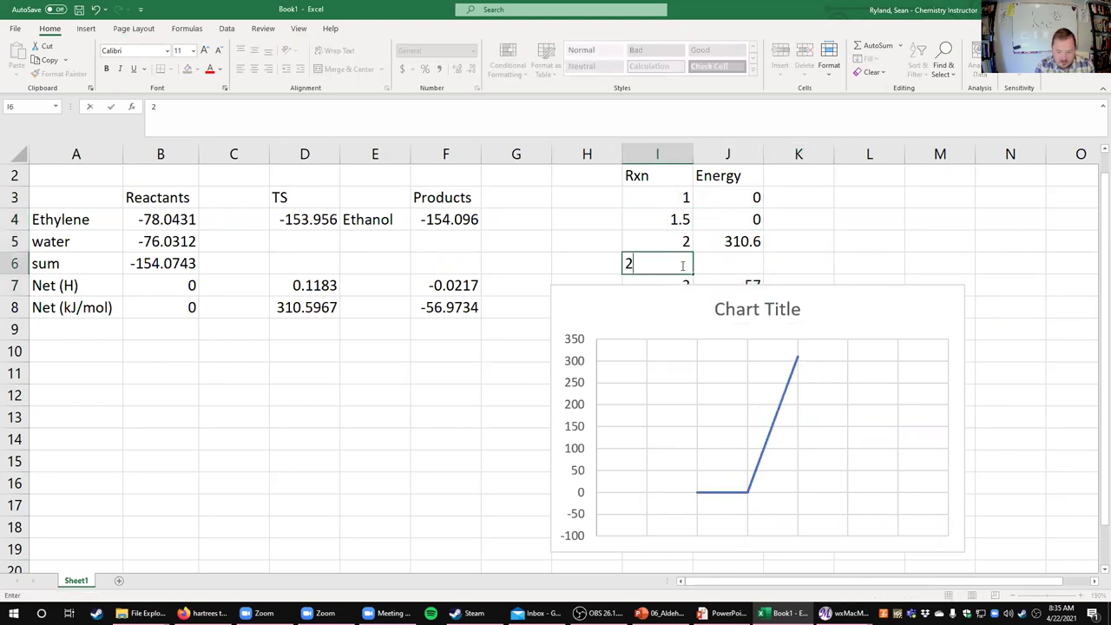
pyautogui.click(735, 260)
pyautogui.write('310.6')
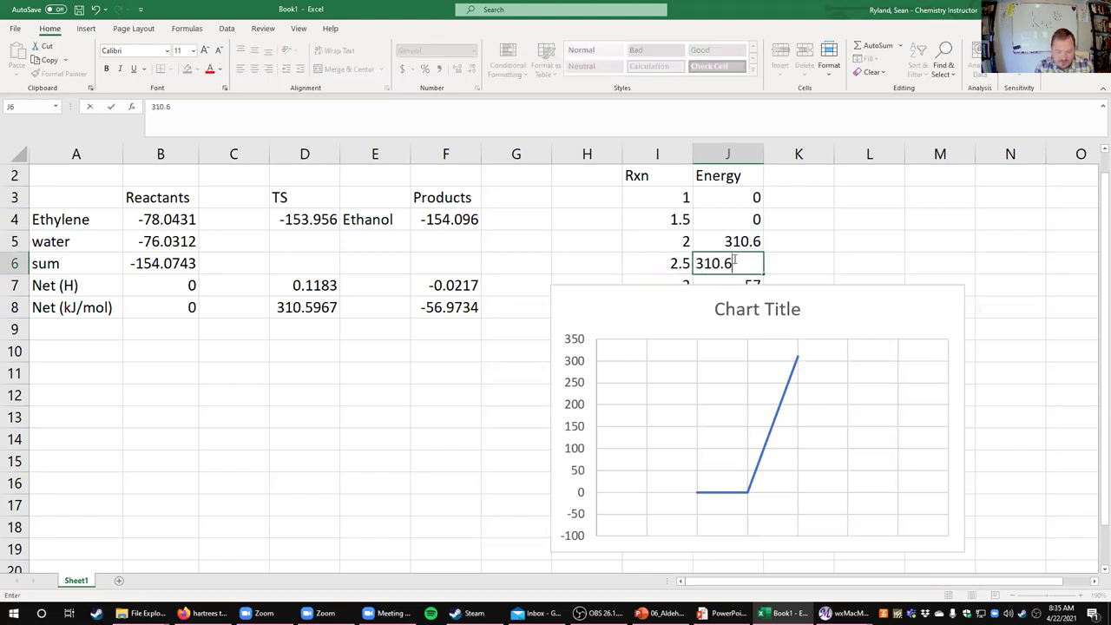
pyautogui.press('Return')
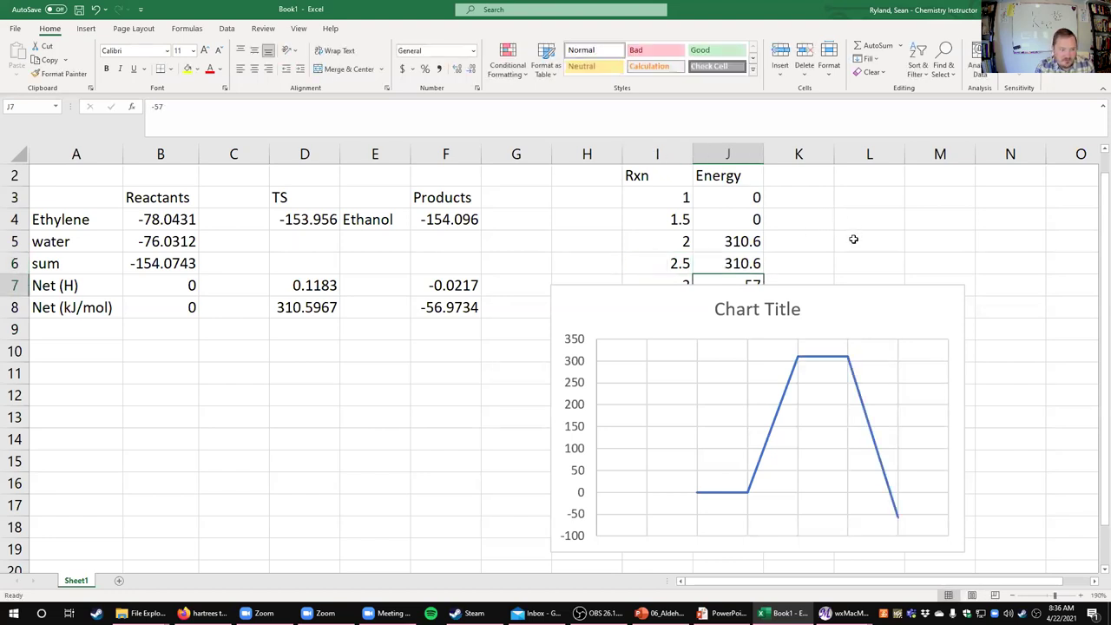
# - Move the chart down slightly to clear row 7 of the reaction table and select cell I8
pyautogui.moveTo(901, 296)
pyautogui.mouseDown()
pyautogui.moveTo(900, 327)
pyautogui.moveTo(902, 310)
pyautogui.mouseUp()
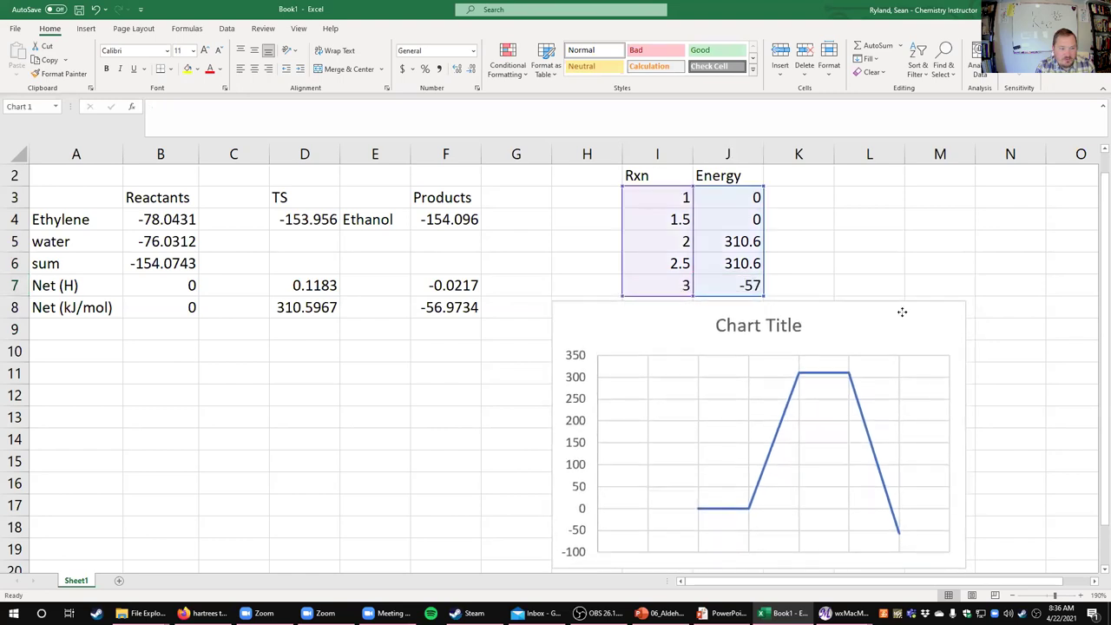
pyautogui.moveTo(686, 296); pyautogui.dragTo(685, 298)
pyautogui.click(685, 298)
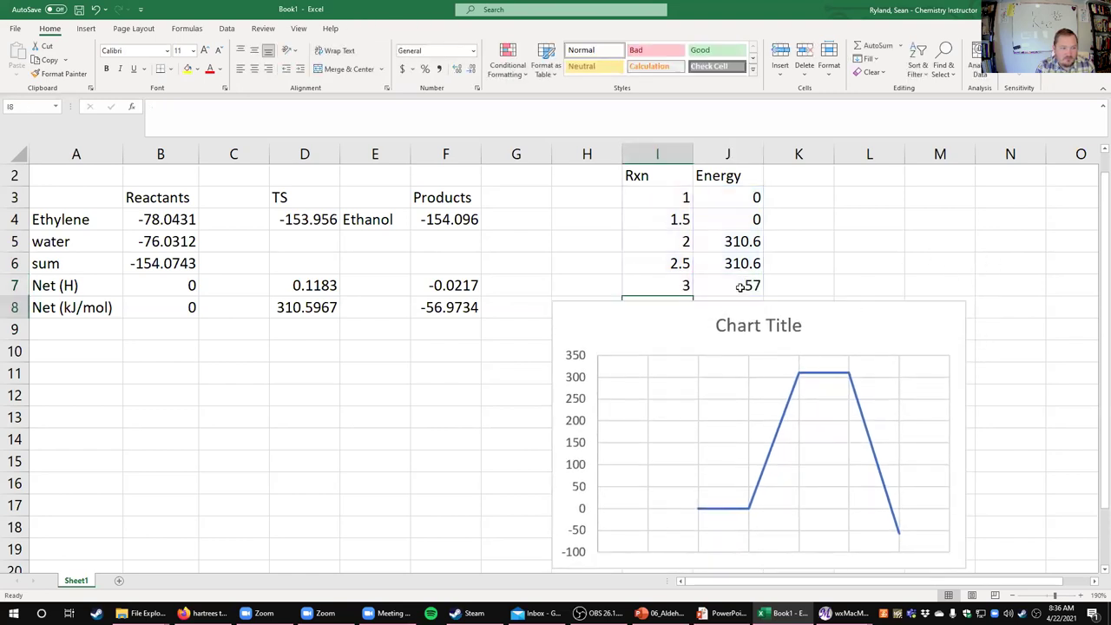
# - Add a final point to the reaction table with Rxn 3.5 in I8 and energy -57 in J8
pyautogui.write('3.5')
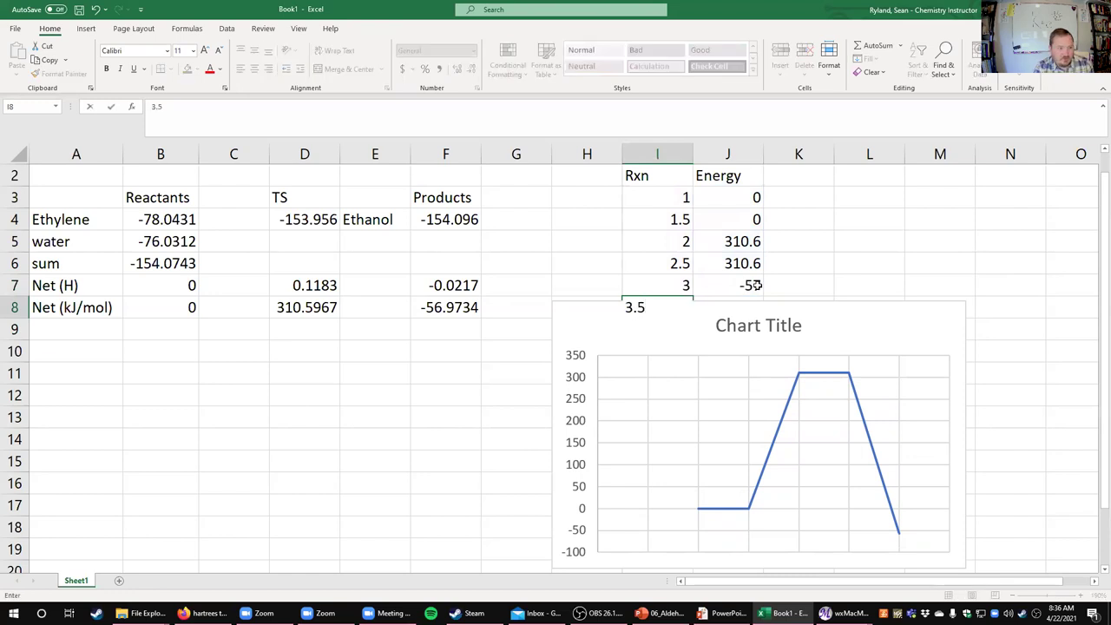
pyautogui.press('Tab')
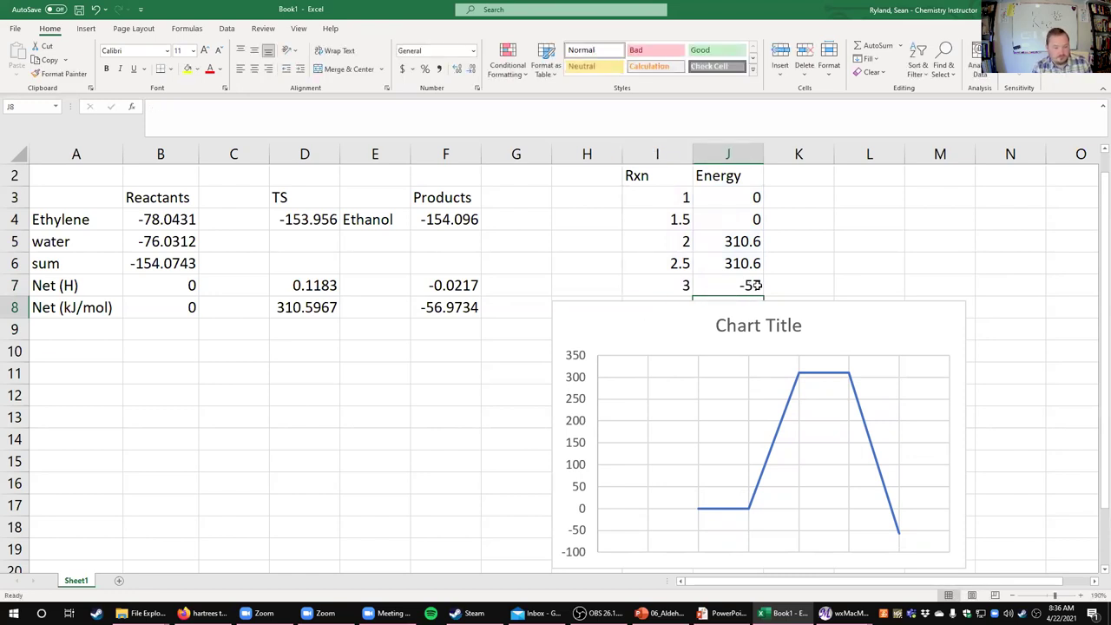
pyautogui.write('-57')
pyautogui.press('Return')
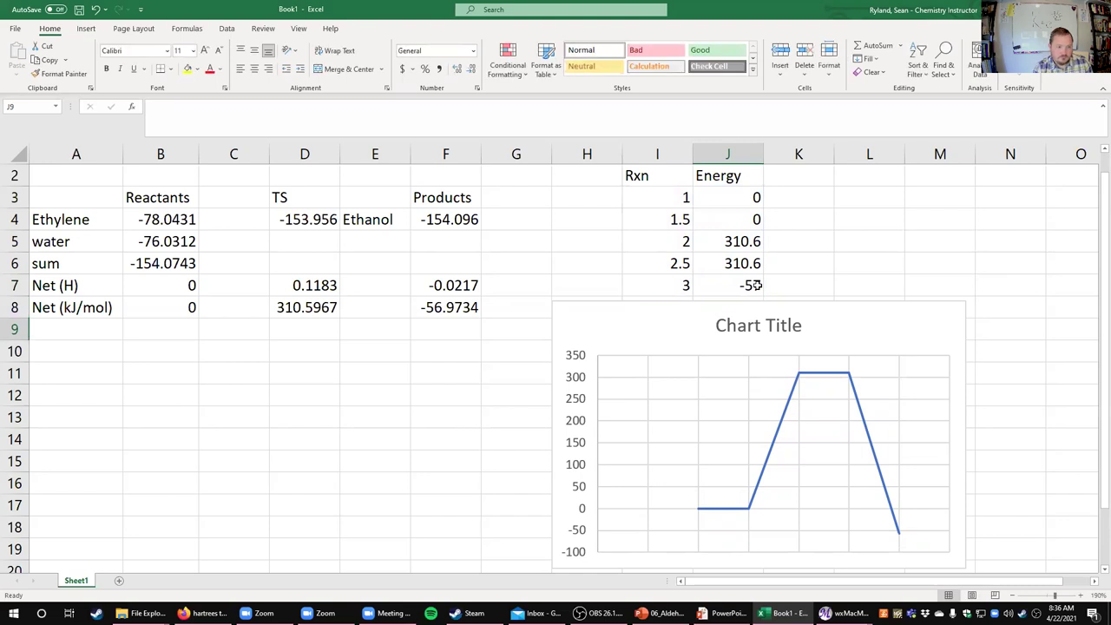
# - Extend the chart series' X values to Sheet1 I3:I8 and its Y values to J3:J8
pyautogui.click(824, 402)
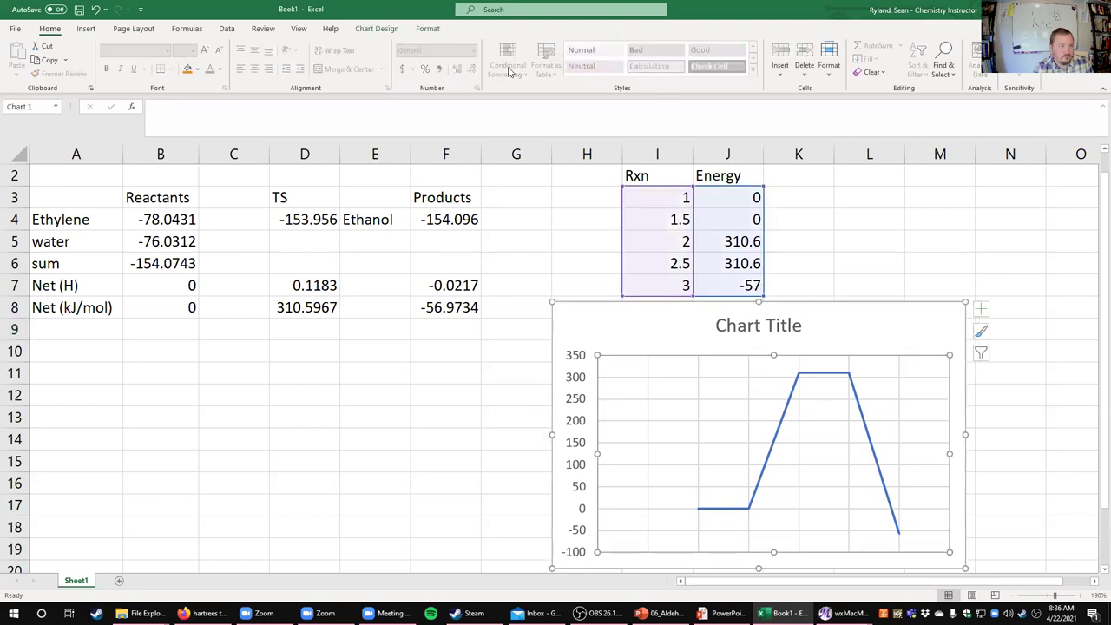
pyautogui.rightClick(883, 419)
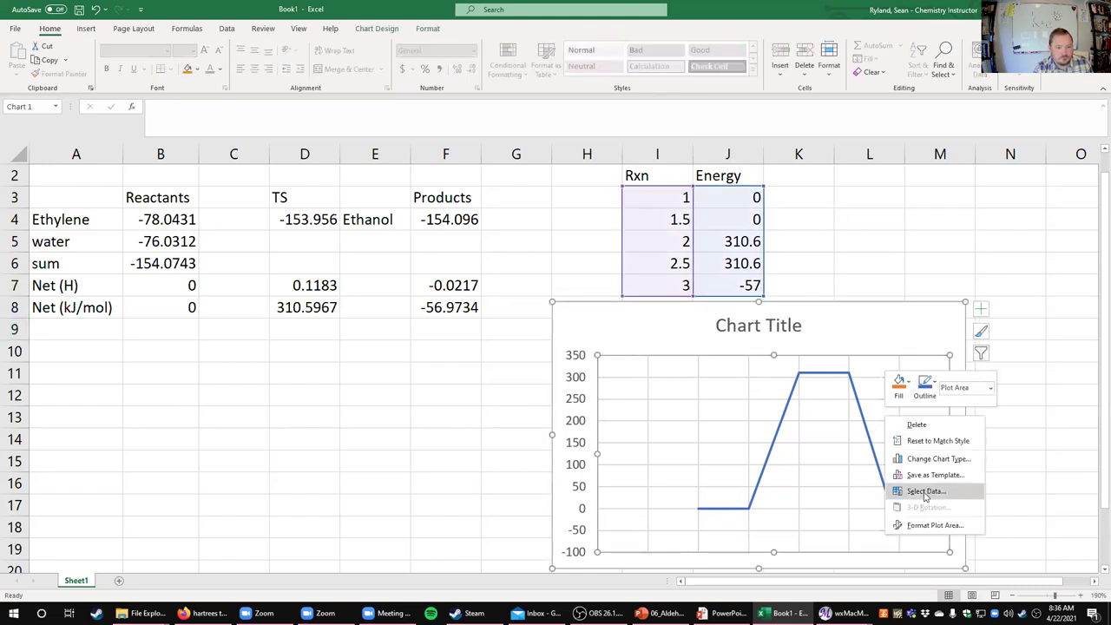
pyautogui.click(918, 493)
pyautogui.click(525, 440)
pyautogui.click(624, 446)
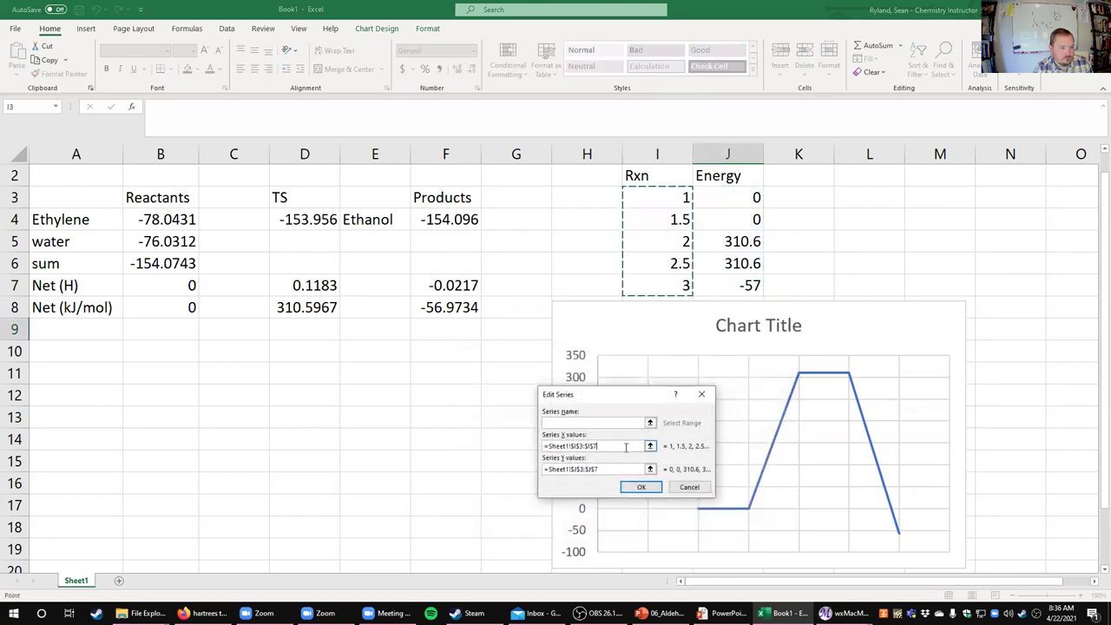
pyautogui.press('BackSpace')
pyautogui.click(612, 469)
pyautogui.press('BackSpace')
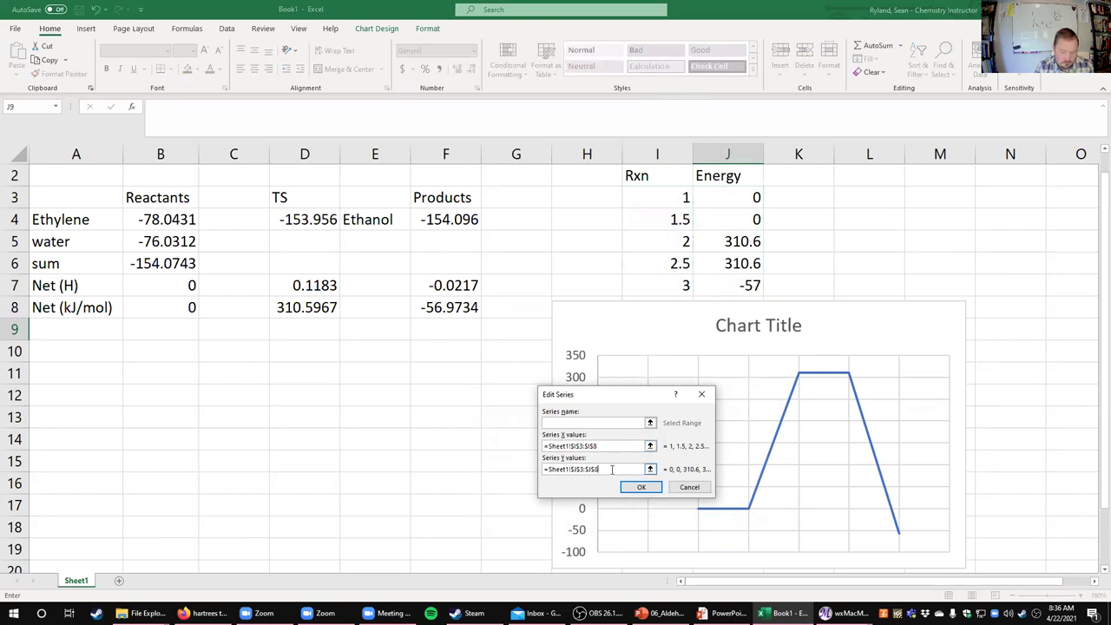
pyautogui.click(641, 487)
pyautogui.click(719, 528)
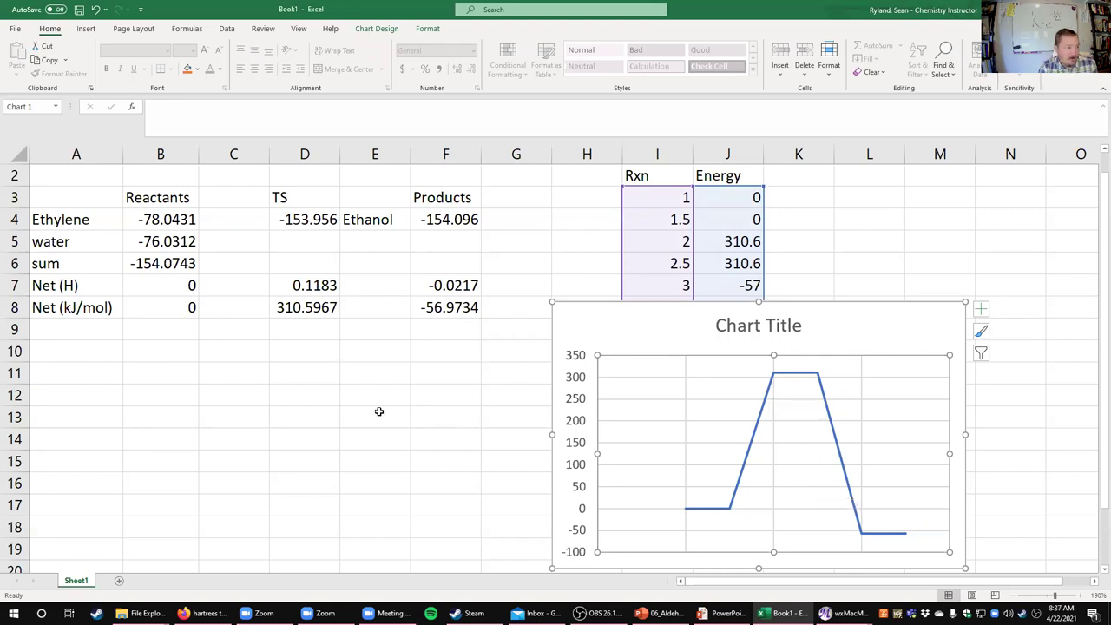
# - Rename the Energy header in J2 to ROHF and add the header M-06-2x in K2
pyautogui.doubleClick(737, 176)
pyautogui.doubleClick(737, 176)
pyautogui.write('ROHF')
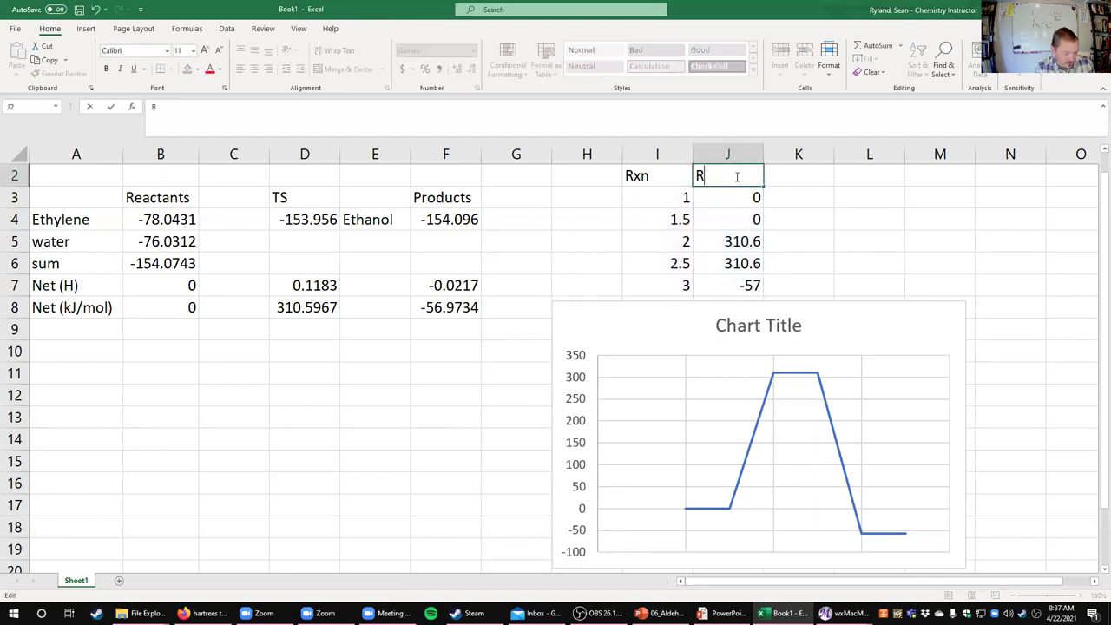
pyautogui.press('Return')
pyautogui.press('Right')
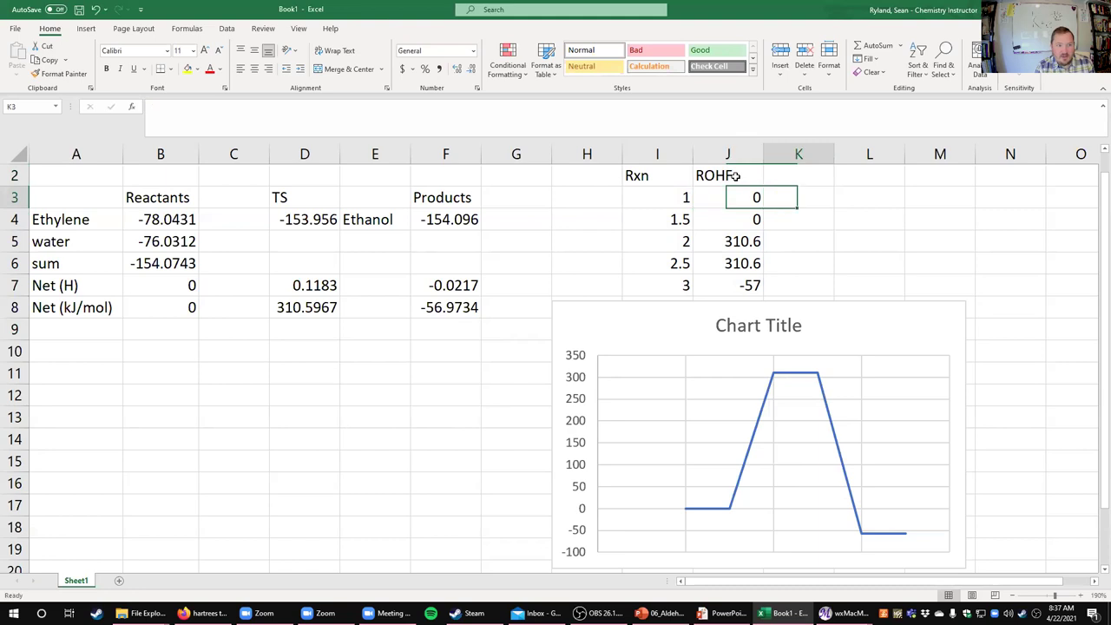
pyautogui.press('Up')
pyautogui.write('M-06-2')
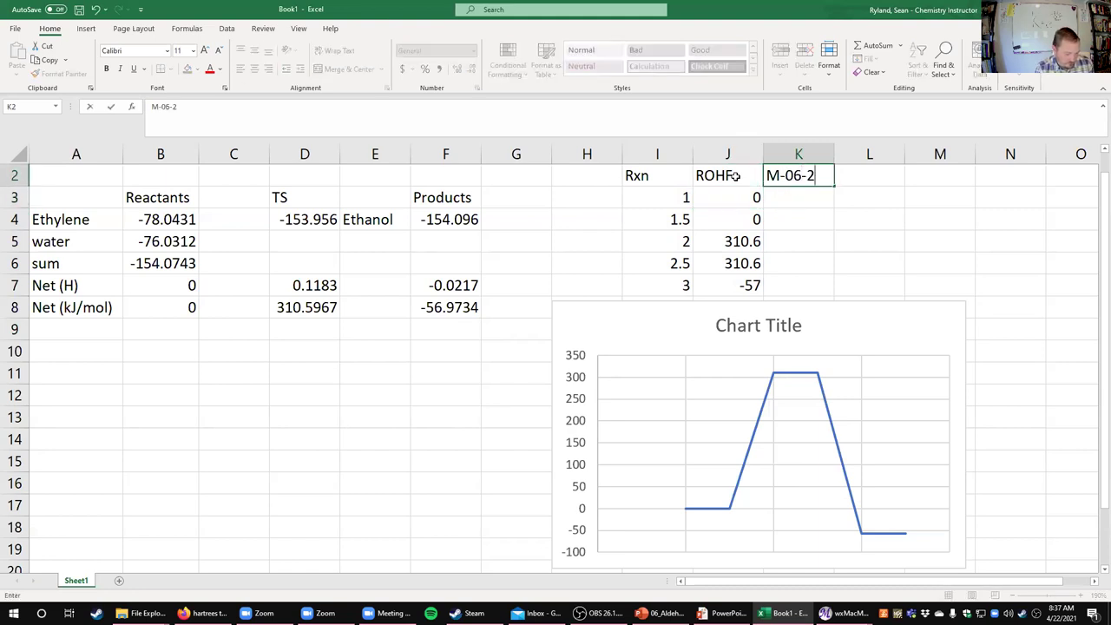
pyautogui.press('Return')
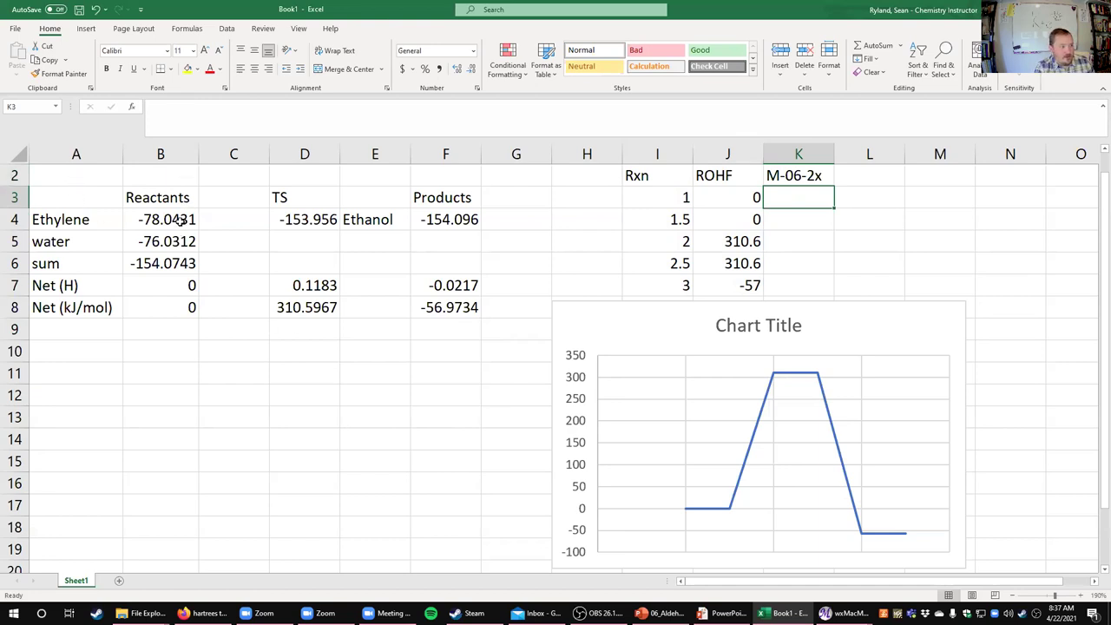
# - Label the energy table ROHF in A2 and put a thick outside border around A2:F8
pyautogui.click(63, 176)
pyautogui.write('ROHF')
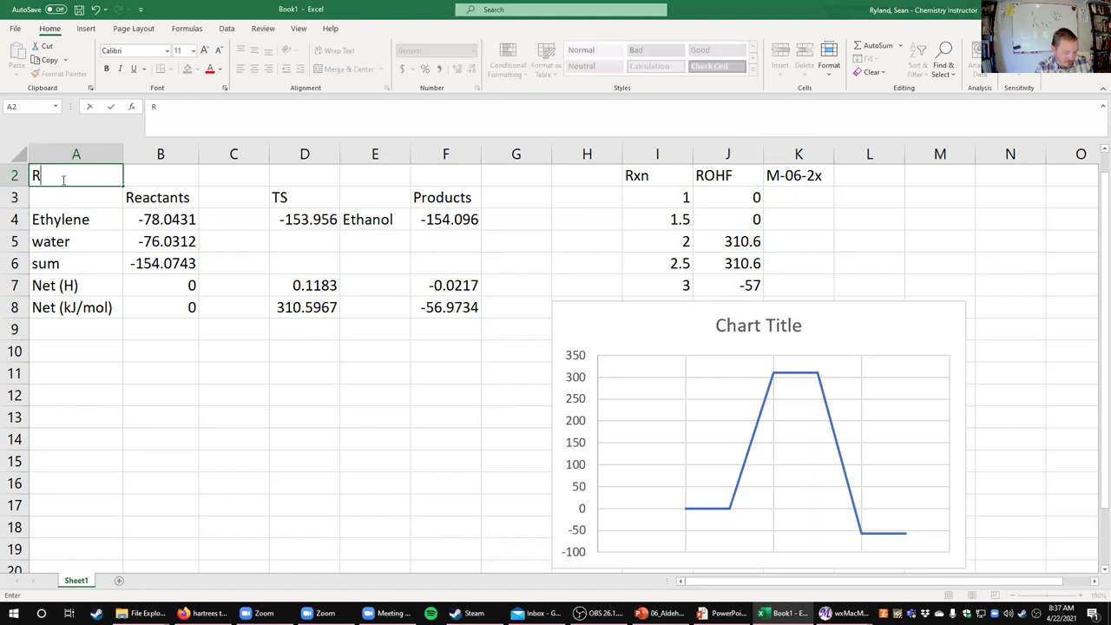
pyautogui.press('Return')
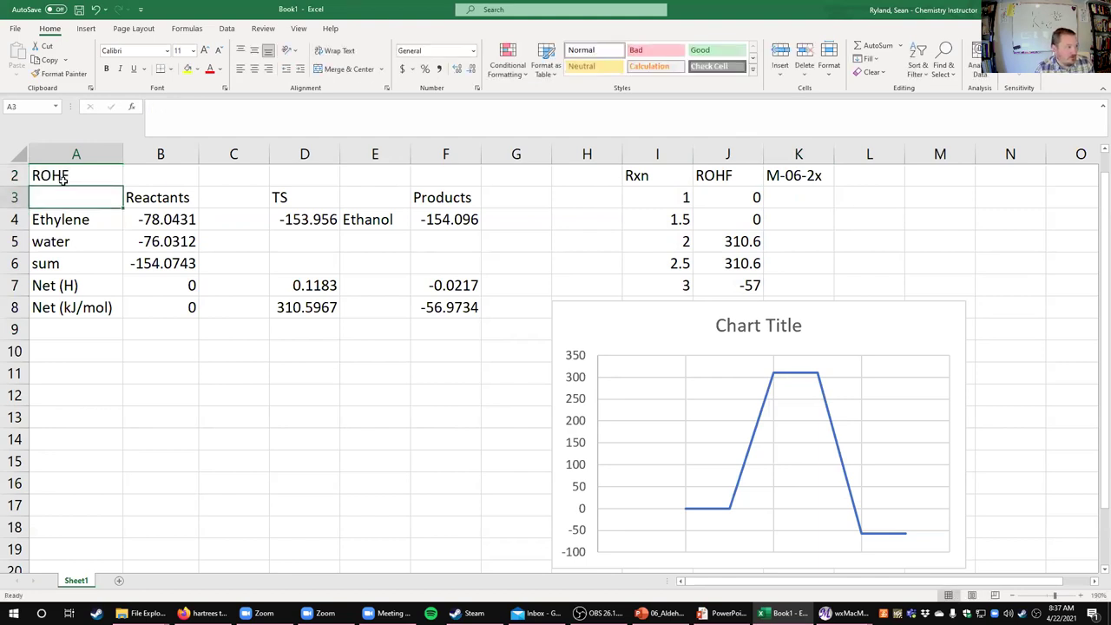
pyautogui.moveTo(62, 177); pyautogui.dragTo(477, 314)
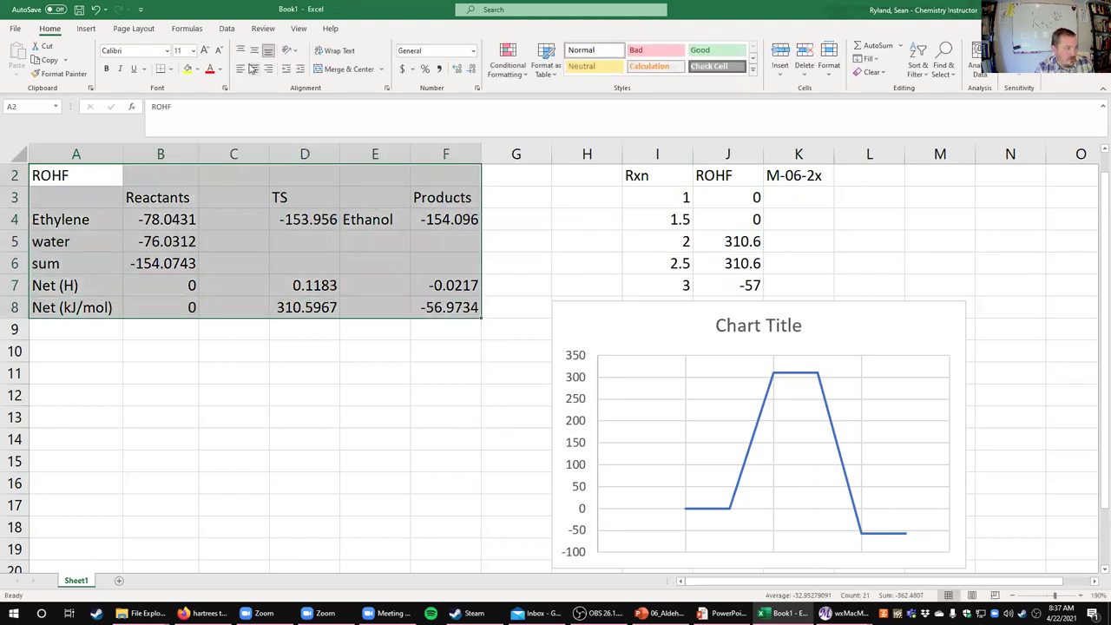
pyautogui.click(169, 69)
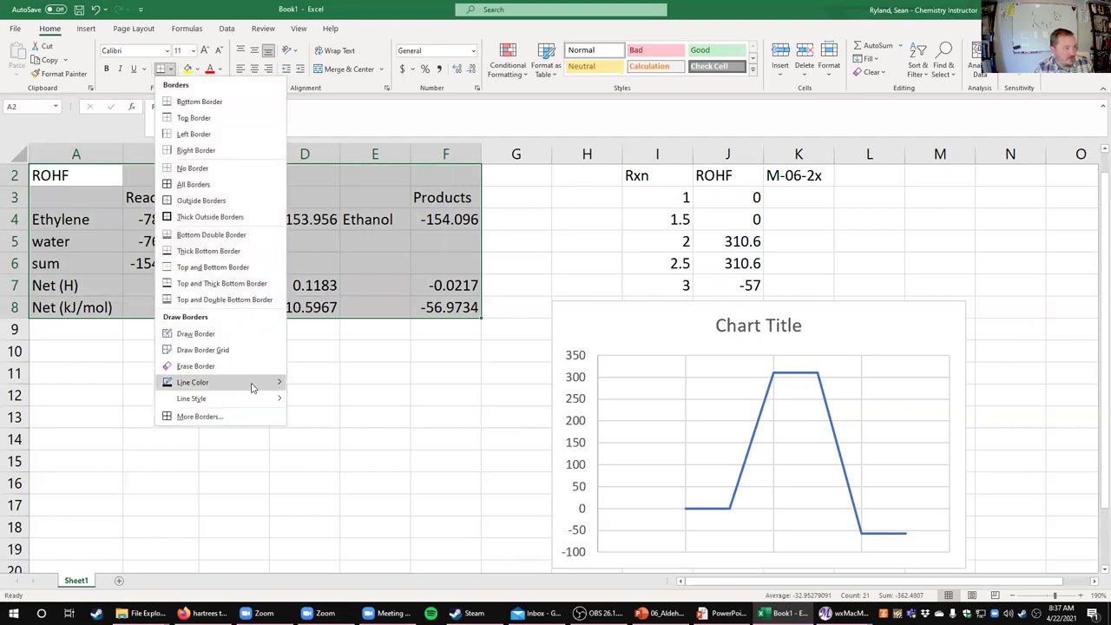
pyautogui.click(228, 218)
pyautogui.click(218, 461)
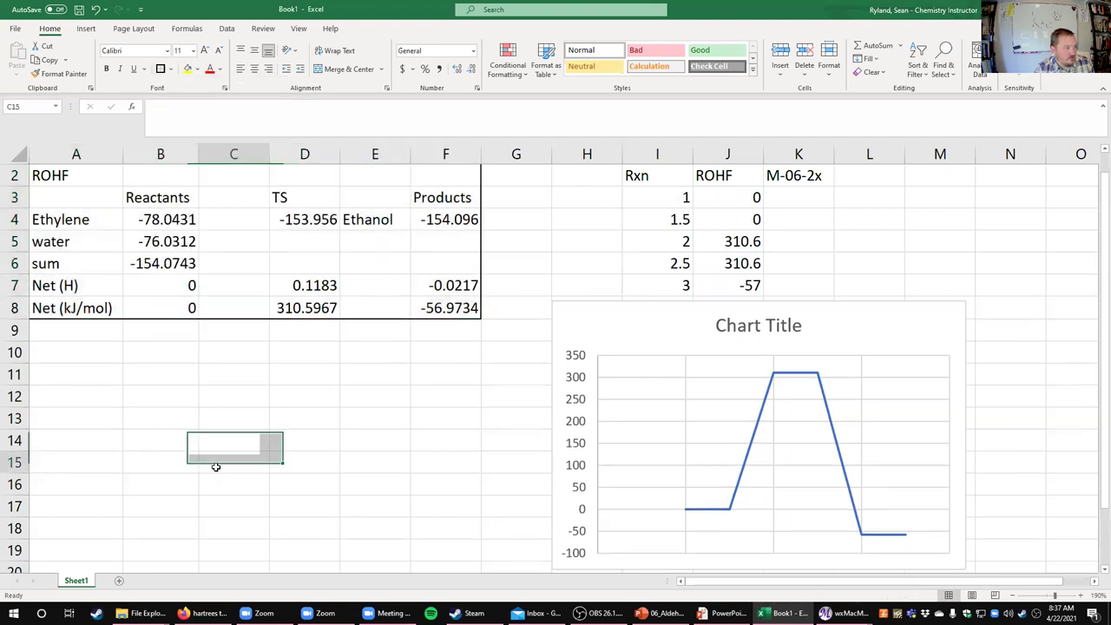
# - Copy the bordered ROHF table A2:F8 and paste it starting at A11
pyautogui.click(76, 390)
pyautogui.click(74, 375)
pyautogui.moveTo(76, 177); pyautogui.dragTo(436, 323)
pyautogui.hotkey('ctrl', 'c')
pyautogui.click(70, 380)
pyautogui.hotkey('ctrl', 'v')
pyautogui.click(76, 384)
# - Change the copied table's title in A11 to M06-2x
pyautogui.doubleClick(78, 379)
pyautogui.doubleClick(78, 377)
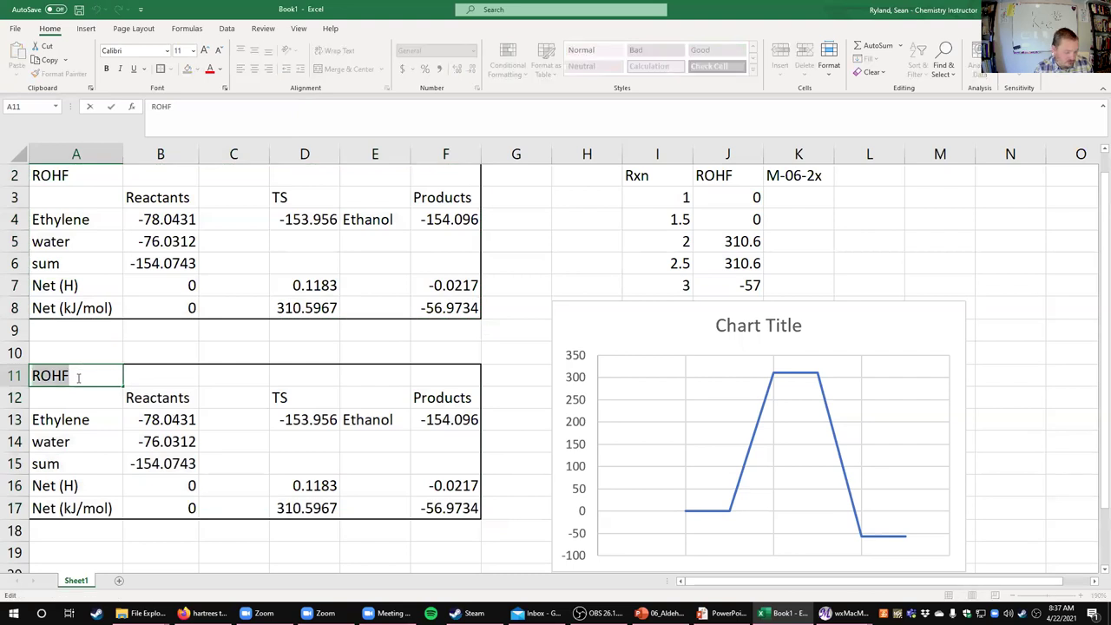
pyautogui.write('MO')
pyautogui.press('BackSpace')
pyautogui.write('06-2x')
pyautogui.press('Return')
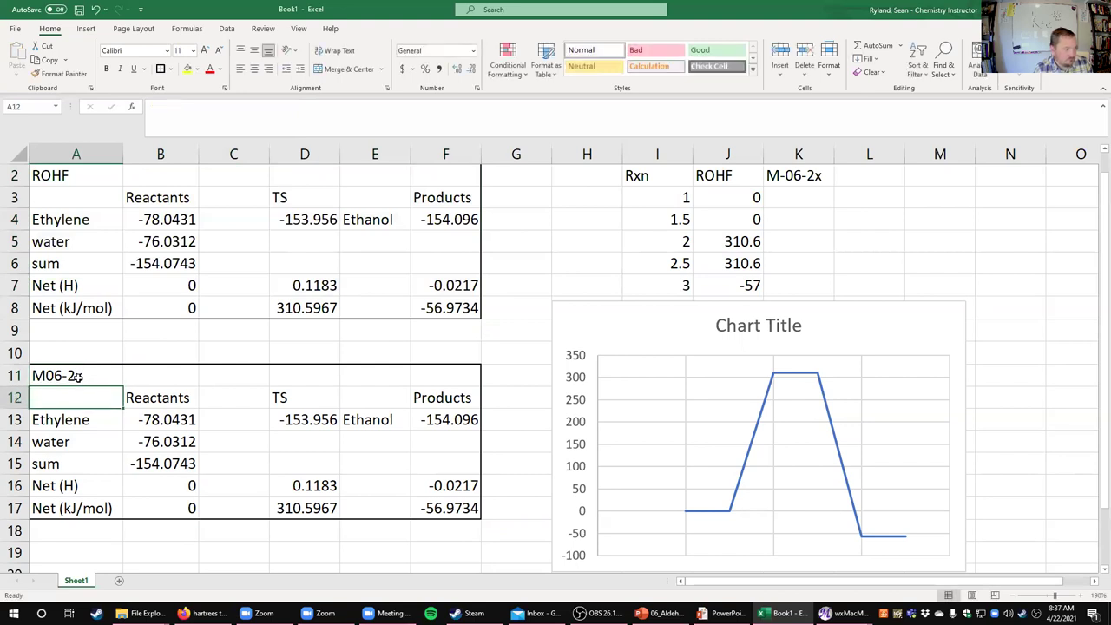
# - Clear the ethylene and water energies in B13:B14 of the M06-2x table
pyautogui.press('Right')
pyautogui.press('Down')
pyautogui.hotkey('shift', 'Down')
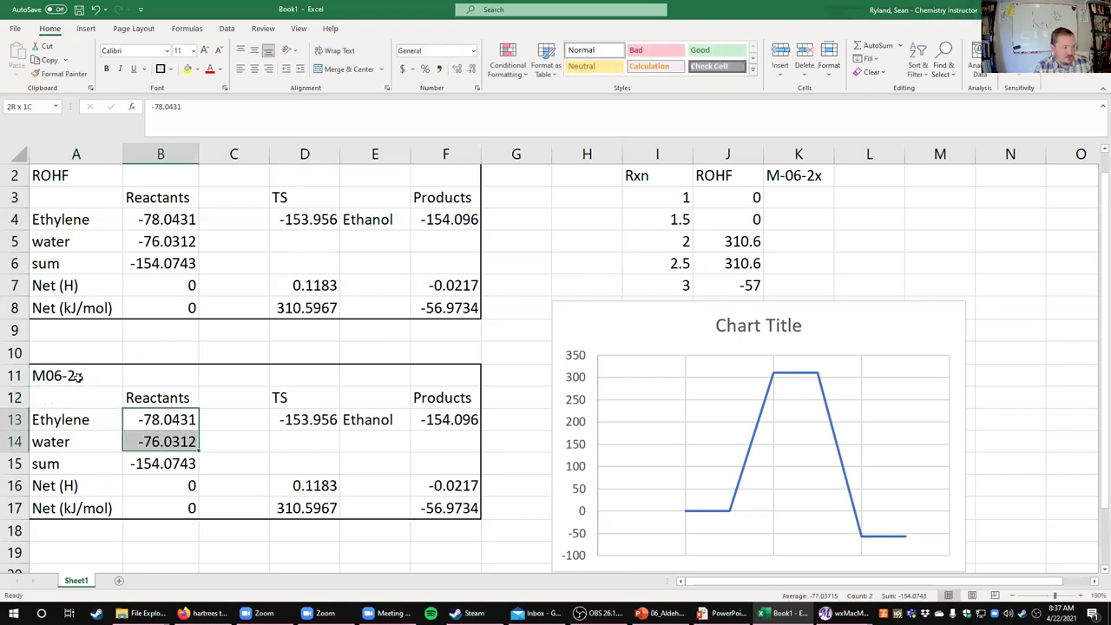
pyautogui.press('Delete')
pyautogui.press('Down')
pyautogui.press('Down')
pyautogui.press('Down')
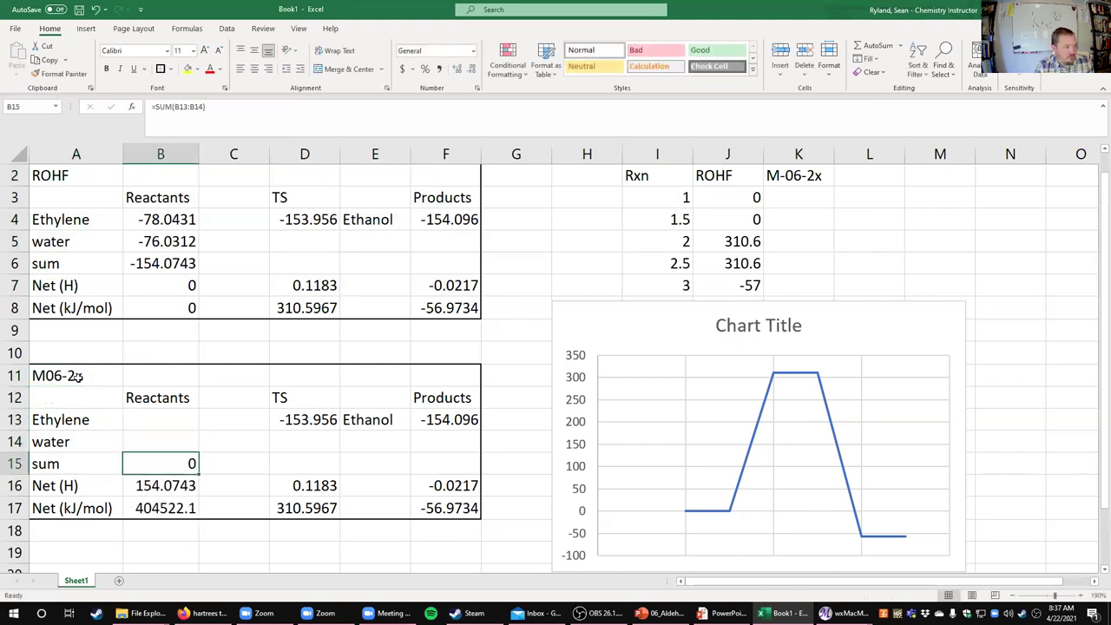
# - Clear the TS energy in D13 and the ethanol product energy in F13 of the M06-2x table
pyautogui.press('Right')
pyautogui.press('Right')
pyautogui.press('Up')
pyautogui.press('Up')
pyautogui.press('Up')
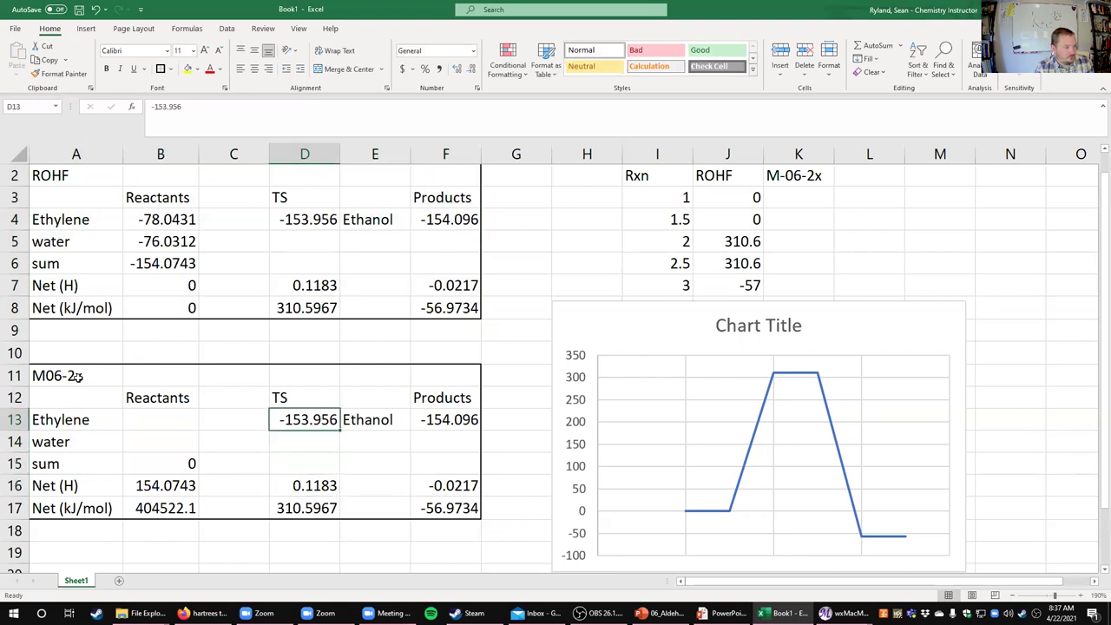
pyautogui.press('Delete')
pyautogui.press('Right')
pyautogui.press('Right')
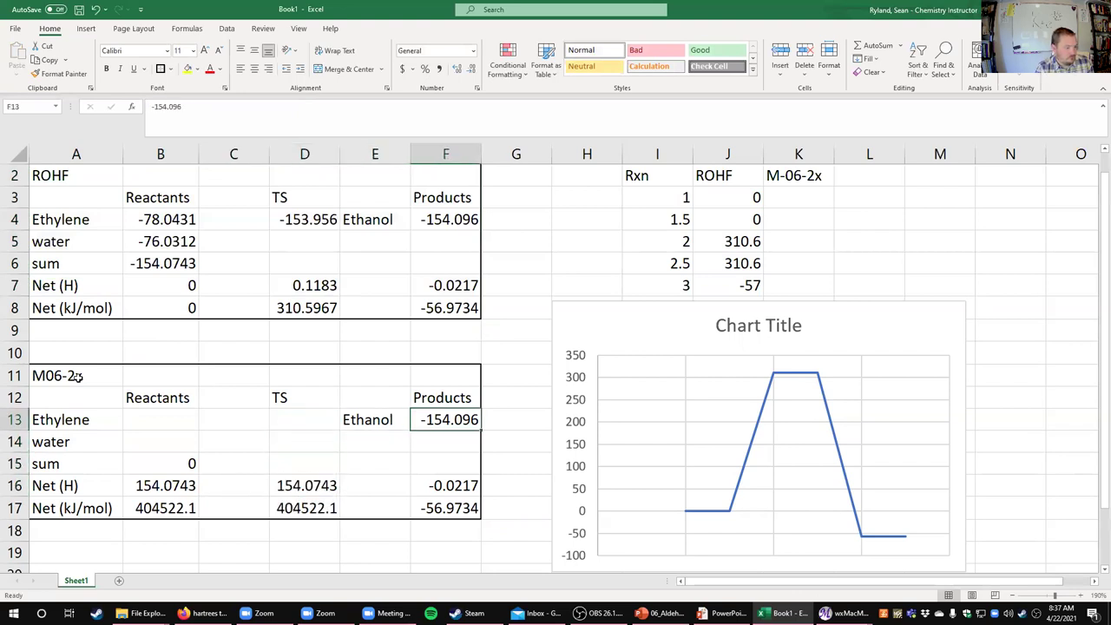
pyautogui.press('Delete')
# - Change the M06-2x table's TS Net (H) formula in D16 to subtract $B$16
pyautogui.click(310, 478)
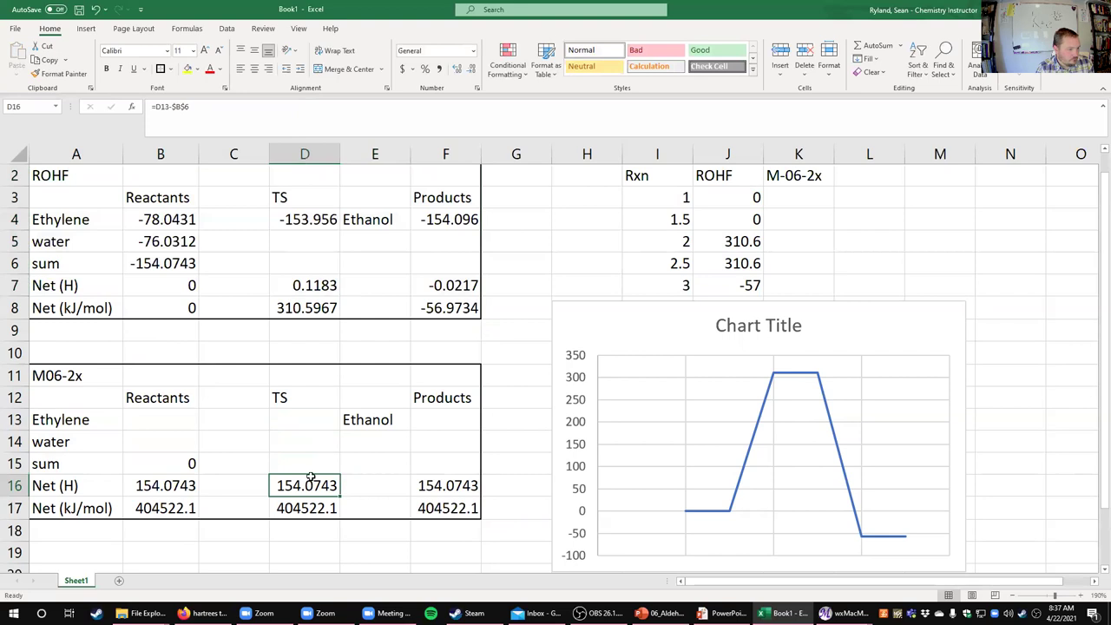
pyautogui.press('F2')
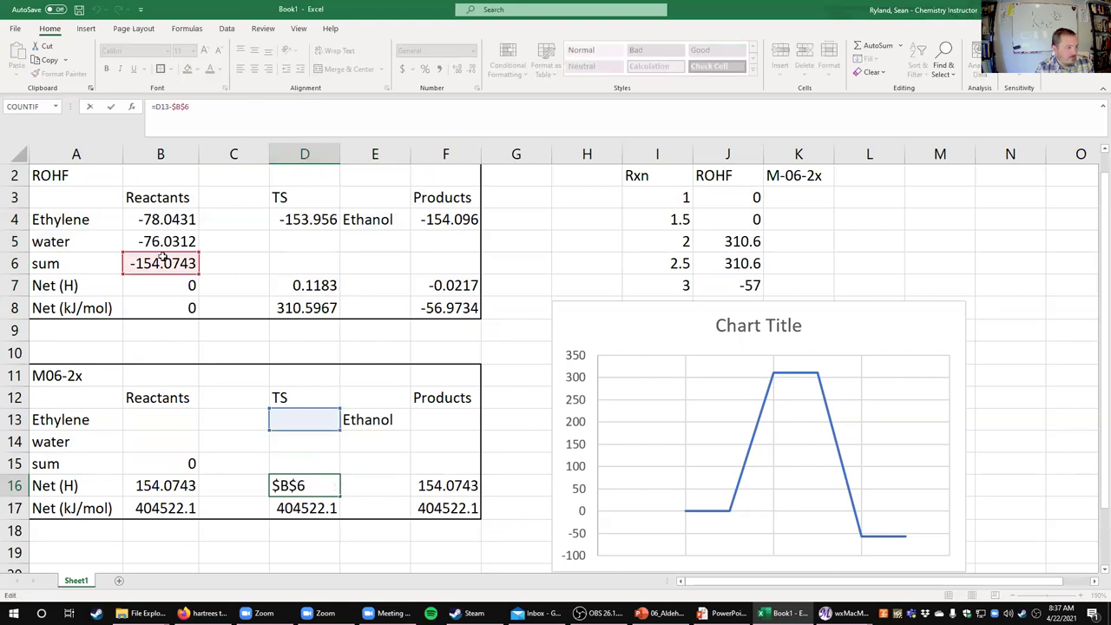
pyautogui.moveTo(170, 275); pyautogui.dragTo(180, 495)
pyautogui.press('Return')
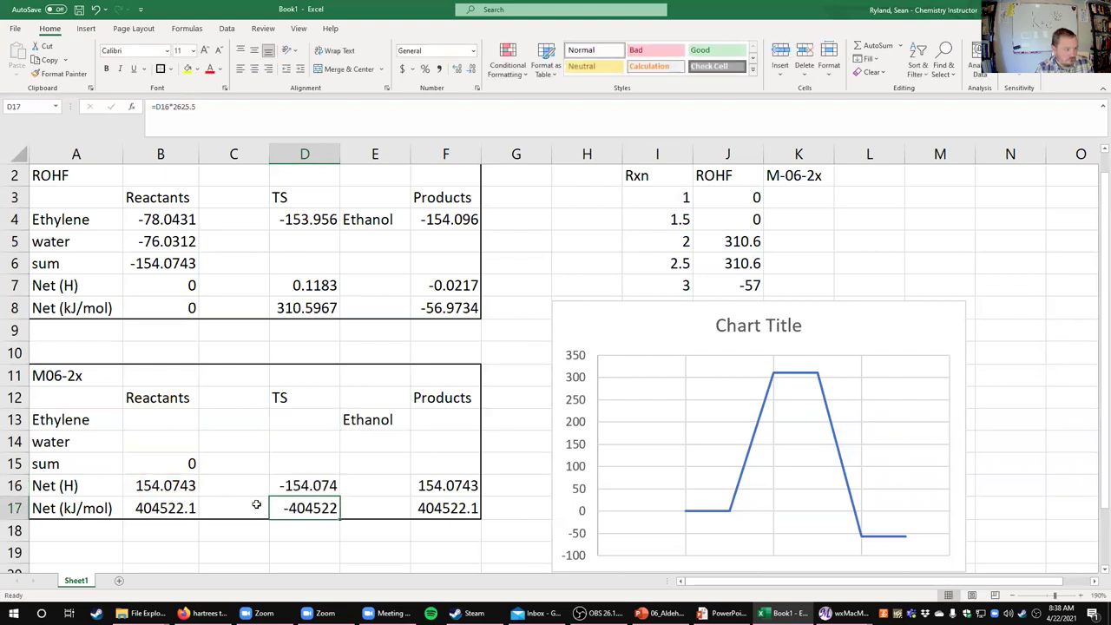
# - Change the reactants Net (H) formula in B16 to =B15-$B$15
pyautogui.click(190, 480)
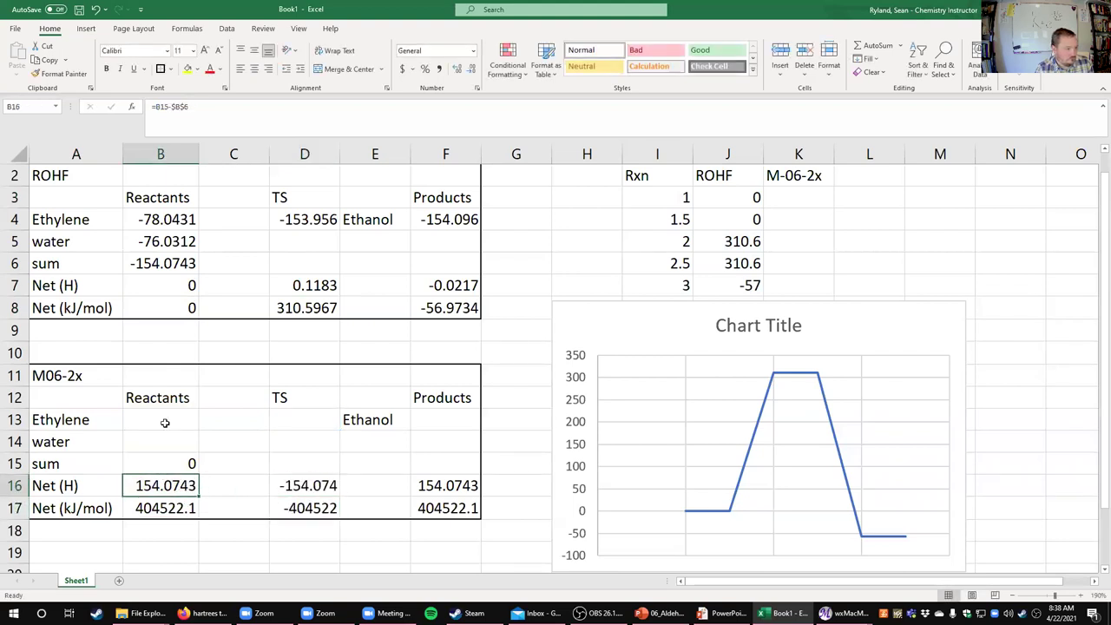
pyautogui.click(229, 125)
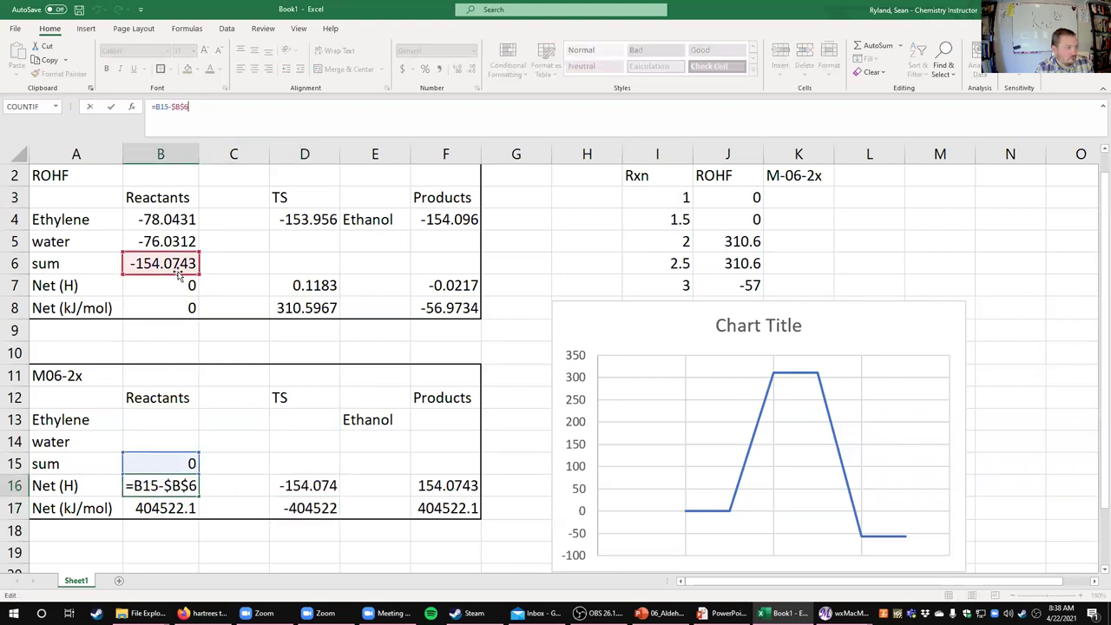
pyautogui.moveTo(178, 274); pyautogui.dragTo(181, 455)
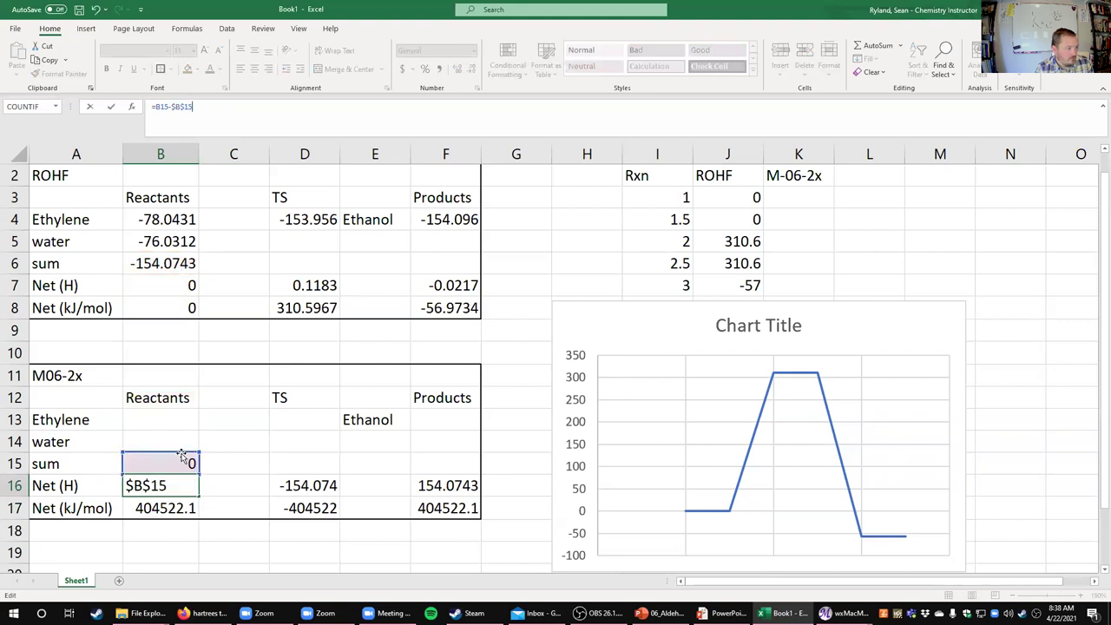
pyautogui.press('Return')
# - Redirect the $B$6 reference in the products Net (H) formula in F16 to the M06-2x table's Reactants column
pyautogui.click(455, 491)
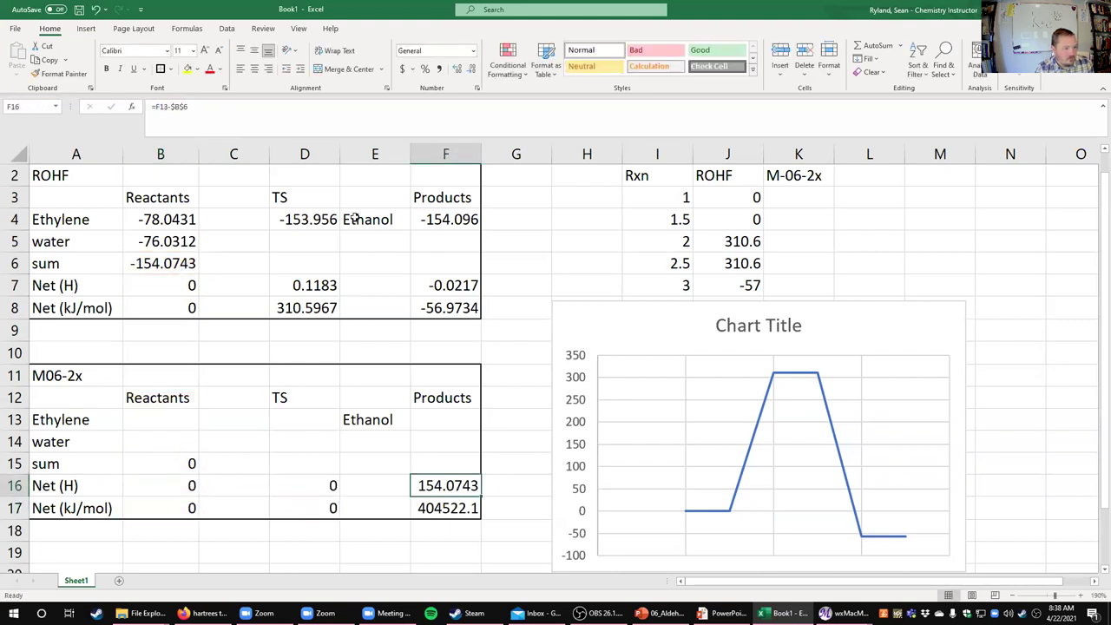
pyautogui.click(222, 106)
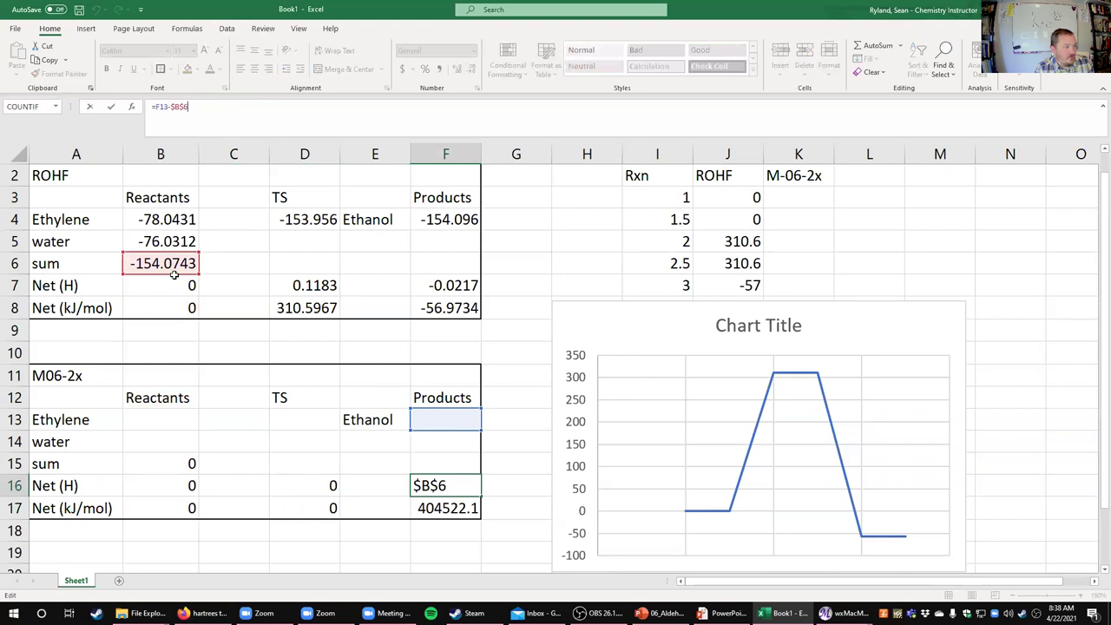
pyautogui.moveTo(176, 276); pyautogui.dragTo(182, 486)
pyautogui.press('Return')
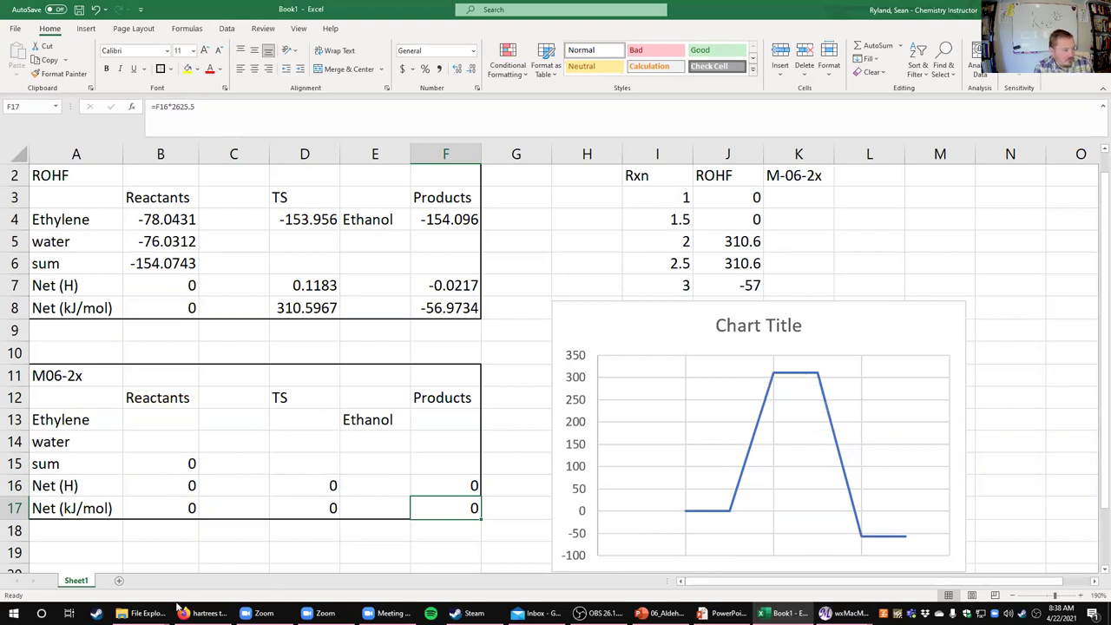
# - Switch to the Lab 03 Files folder in File Explorer and open 07_water_energy_M06.2x.log
pyautogui.moveTo(144, 613)
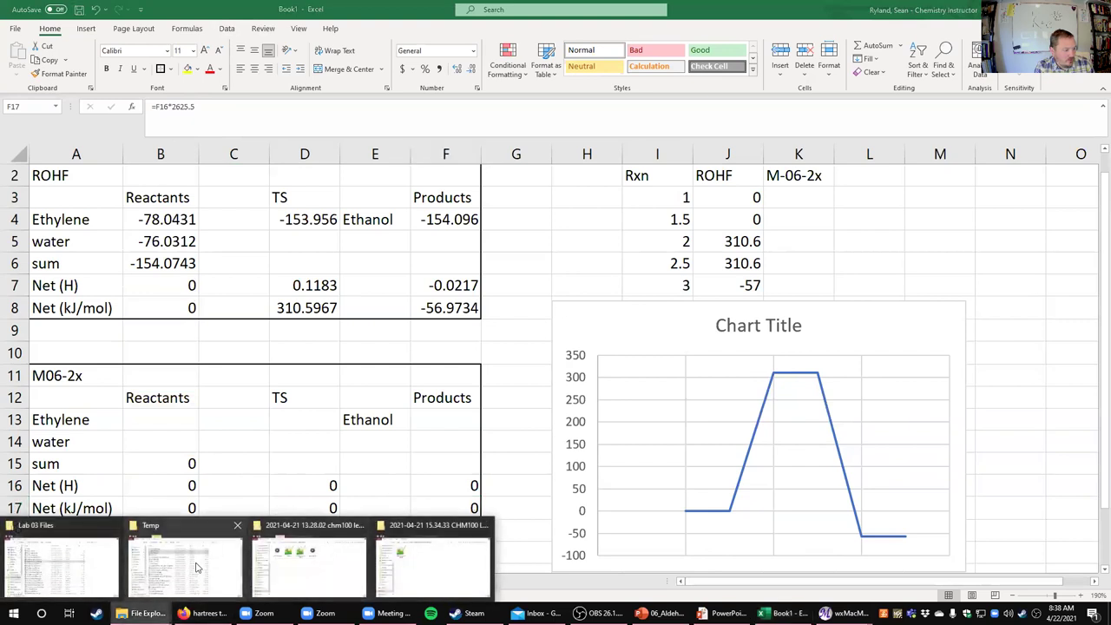
pyautogui.click(72, 562)
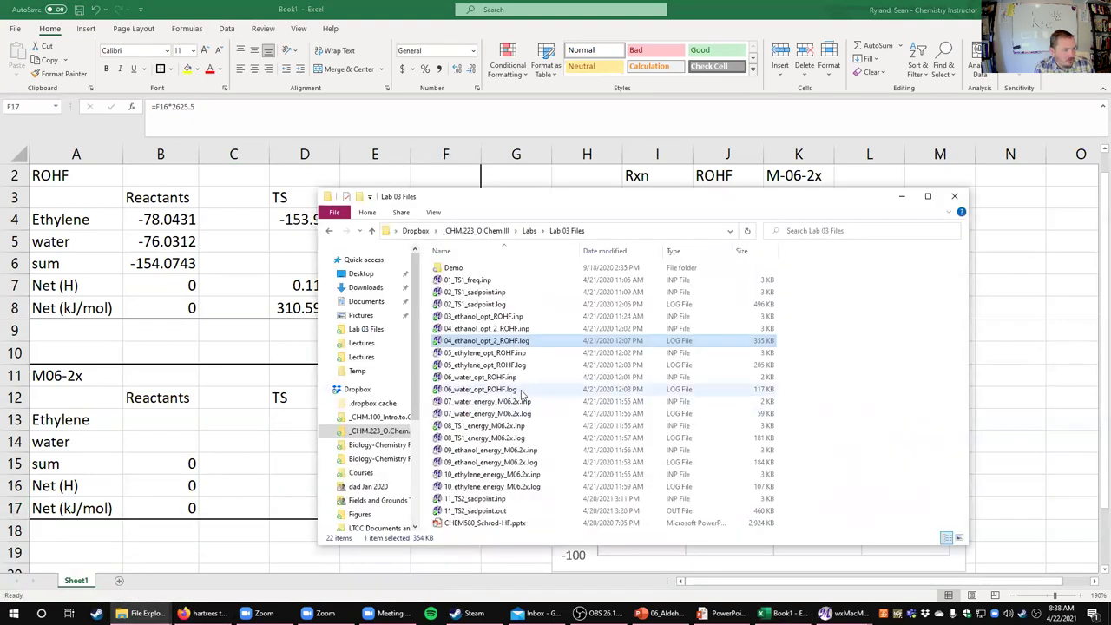
pyautogui.click(543, 413)
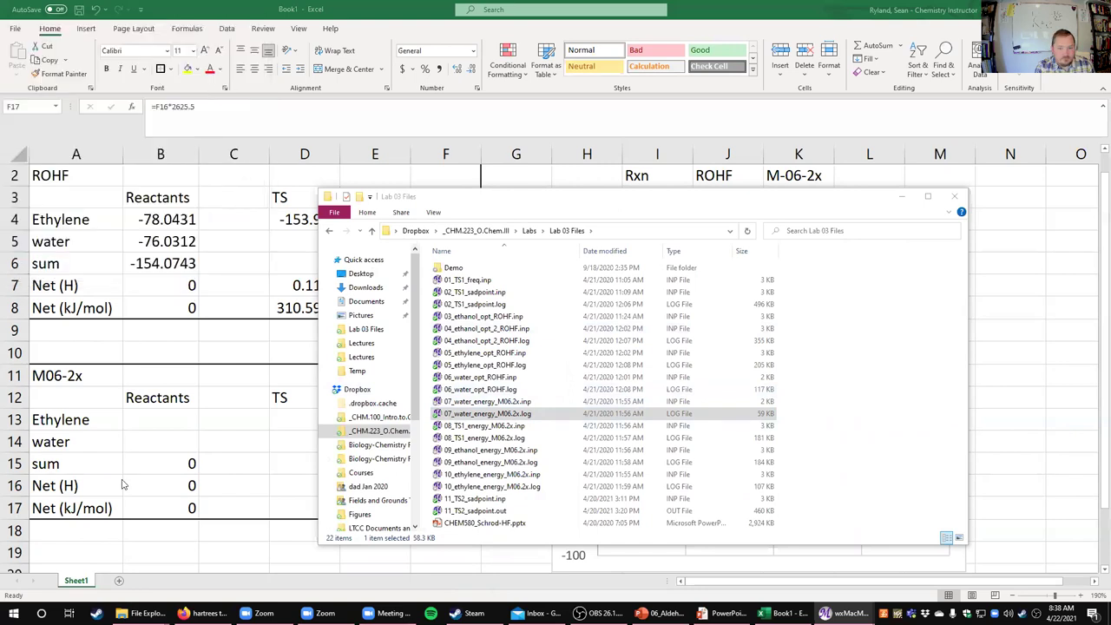
# - Enter -76.3943 as the water energy in the Reactants column of the M06-2x table, cell B14
pyautogui.click(169, 444)
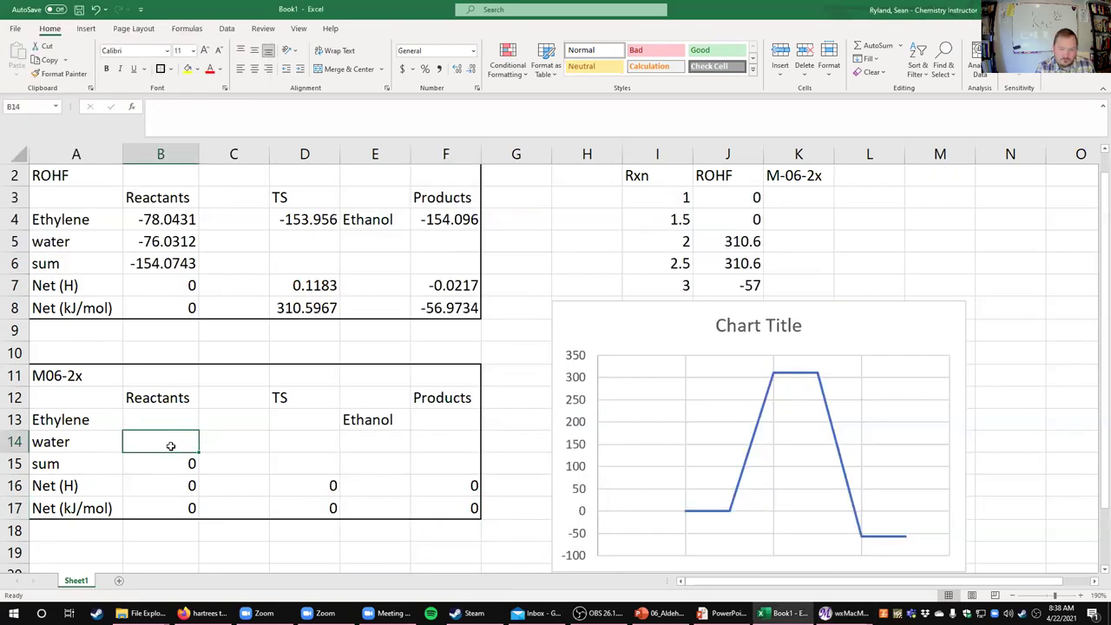
pyautogui.write('-76')
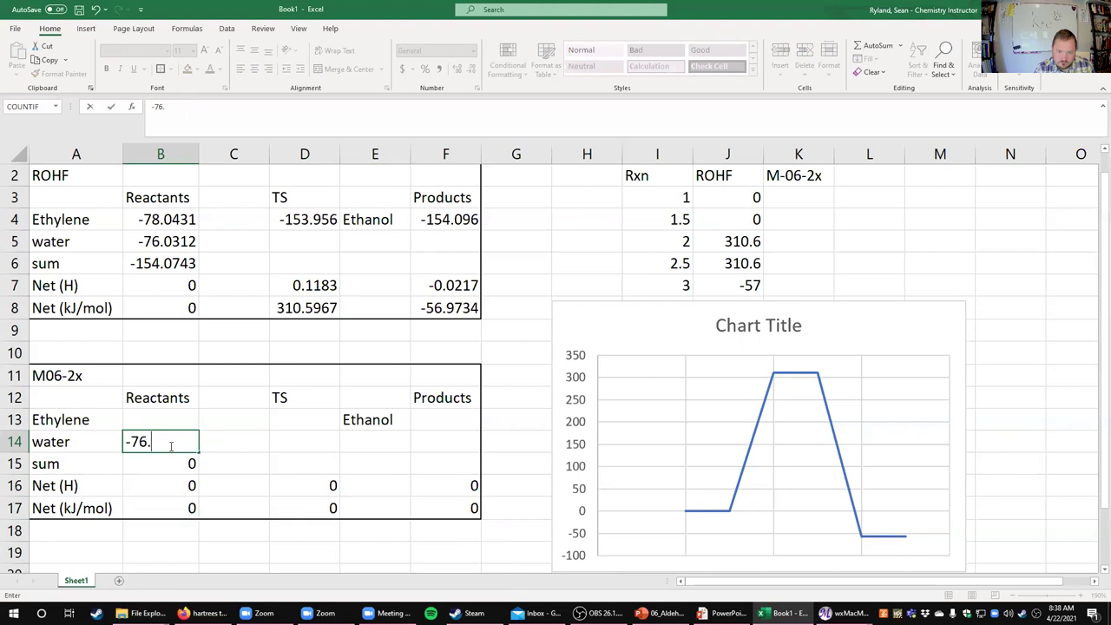
pyautogui.write('.3943')
pyautogui.press('Up')
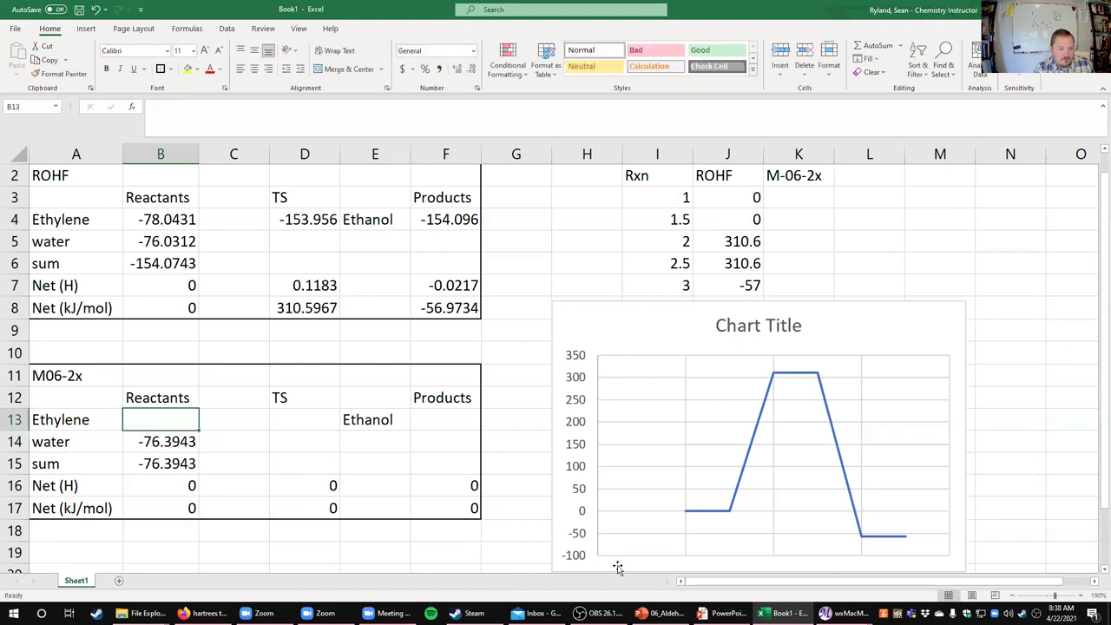
# - Open 10_ethylene_energy_M06.2x.log from the Lab 03 Files folder and enter its energy, -78.5461, for ethylene in B13
pyautogui.click(143, 613)
pyautogui.click(77, 569)
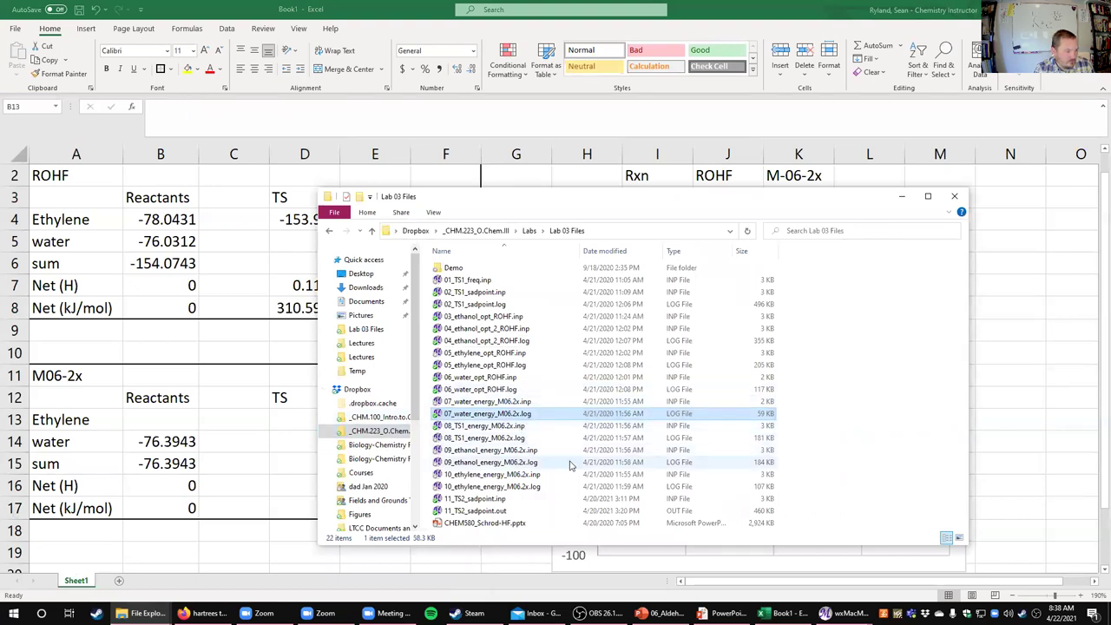
pyautogui.doubleClick(560, 489)
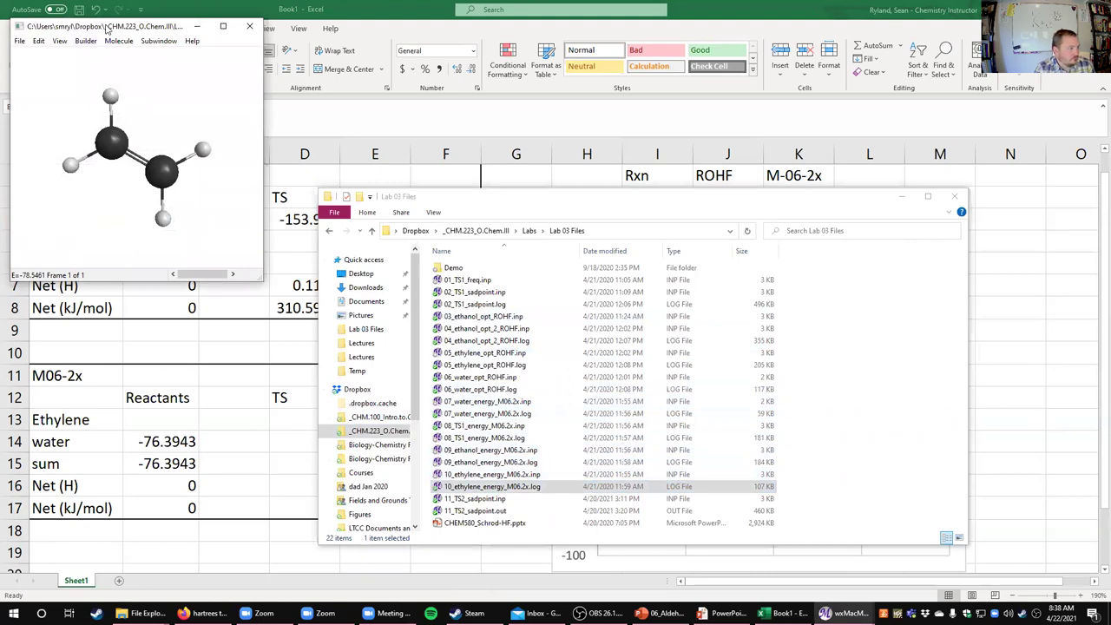
pyautogui.click(197, 26)
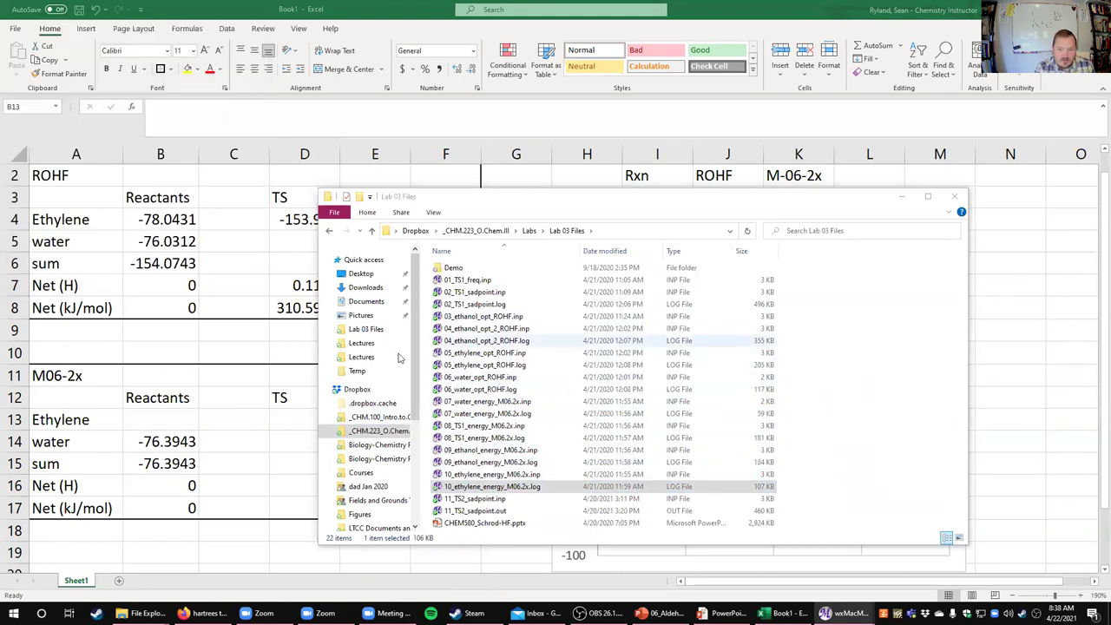
pyautogui.click(175, 424)
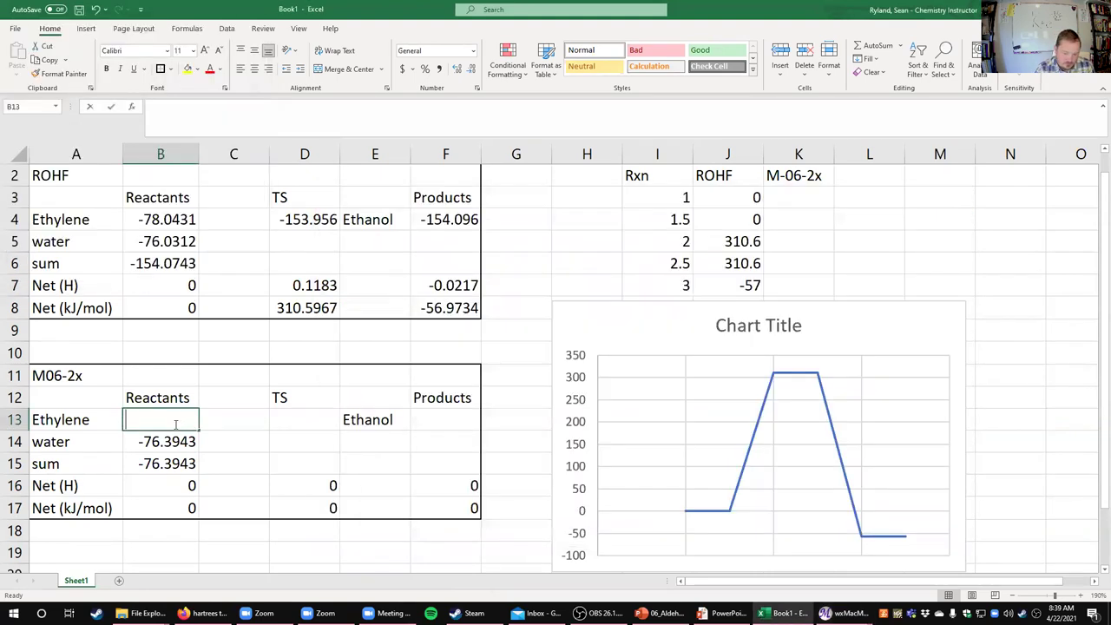
pyautogui.write('-78.5461')
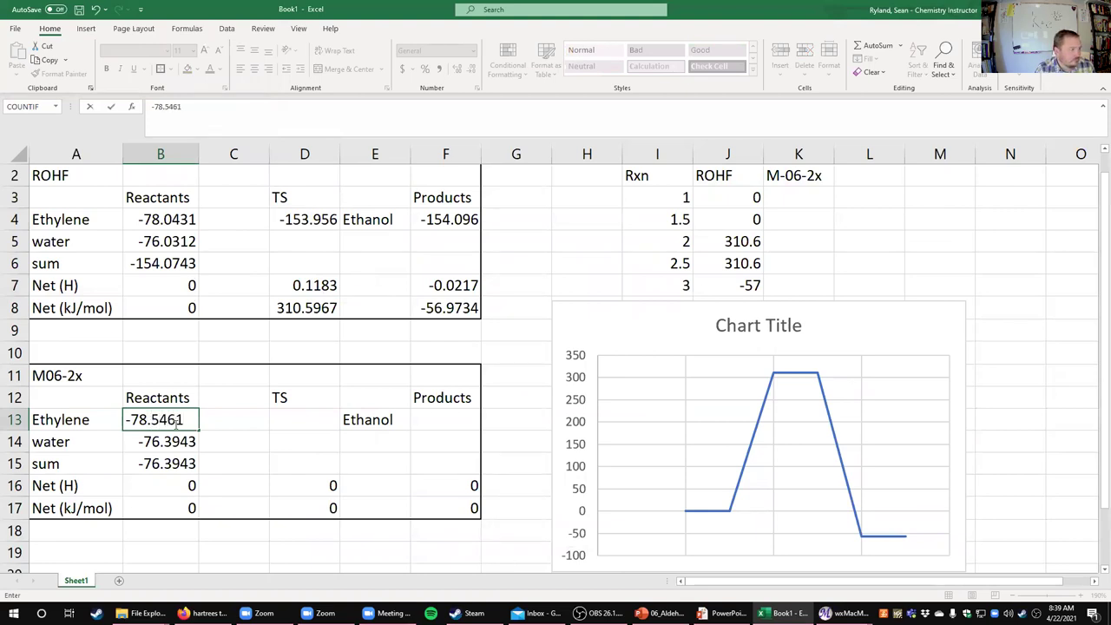
pyautogui.press('Return')
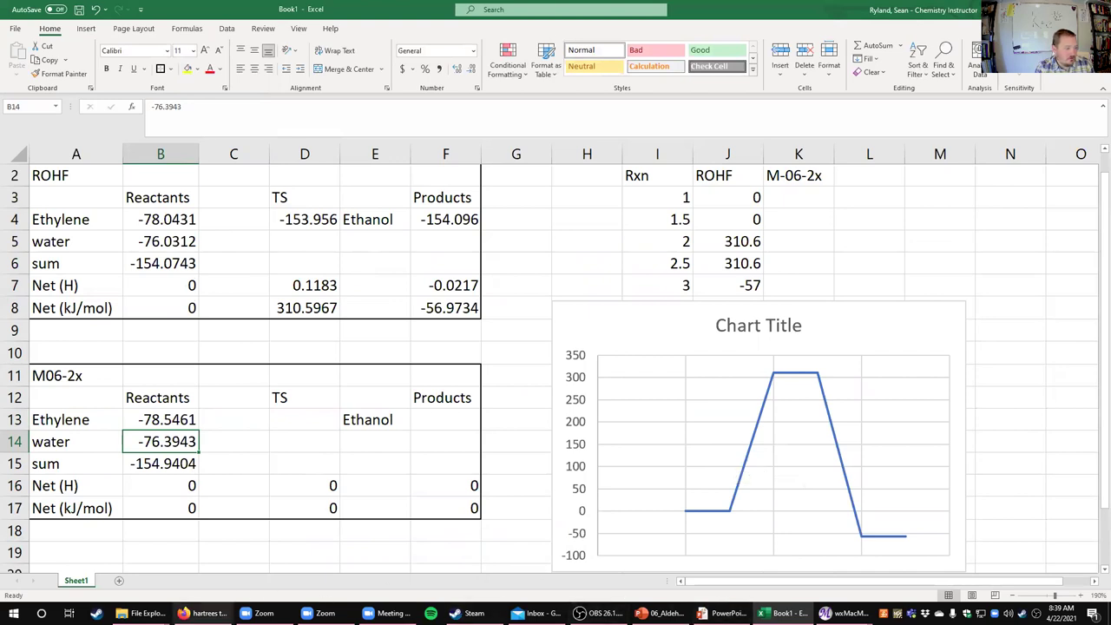
# - Open 08_TS1_energy_M06.2x.log from the Lab 03 Files folder and enter its energy, -154.8567, as the M06-2x TS value in D13
pyautogui.moveTo(143, 613)
pyautogui.click(77, 566)
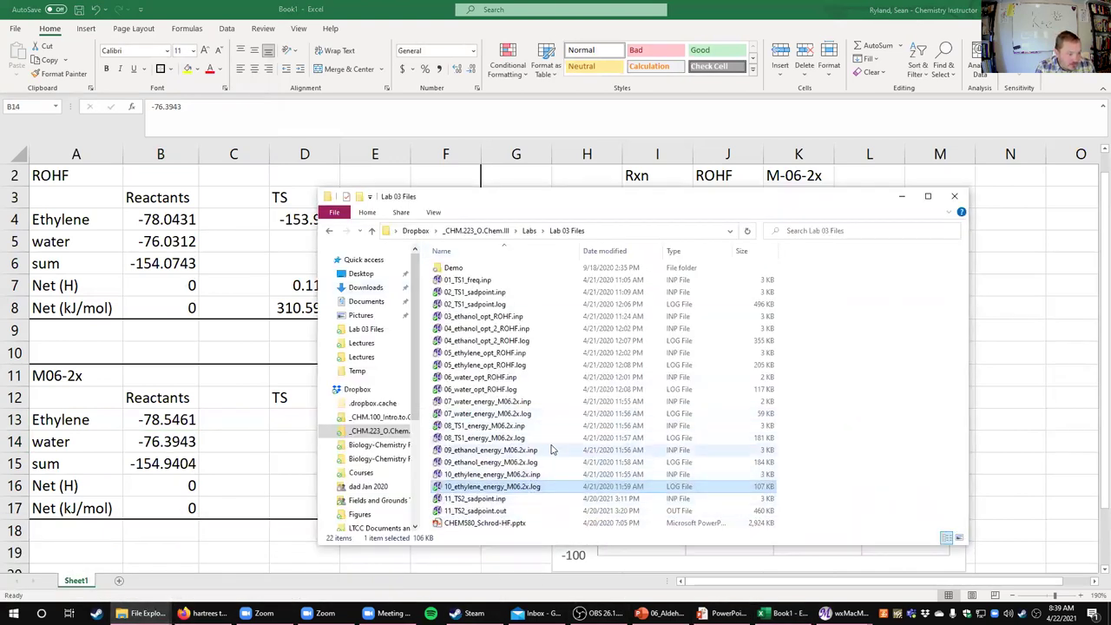
pyautogui.doubleClick(557, 437)
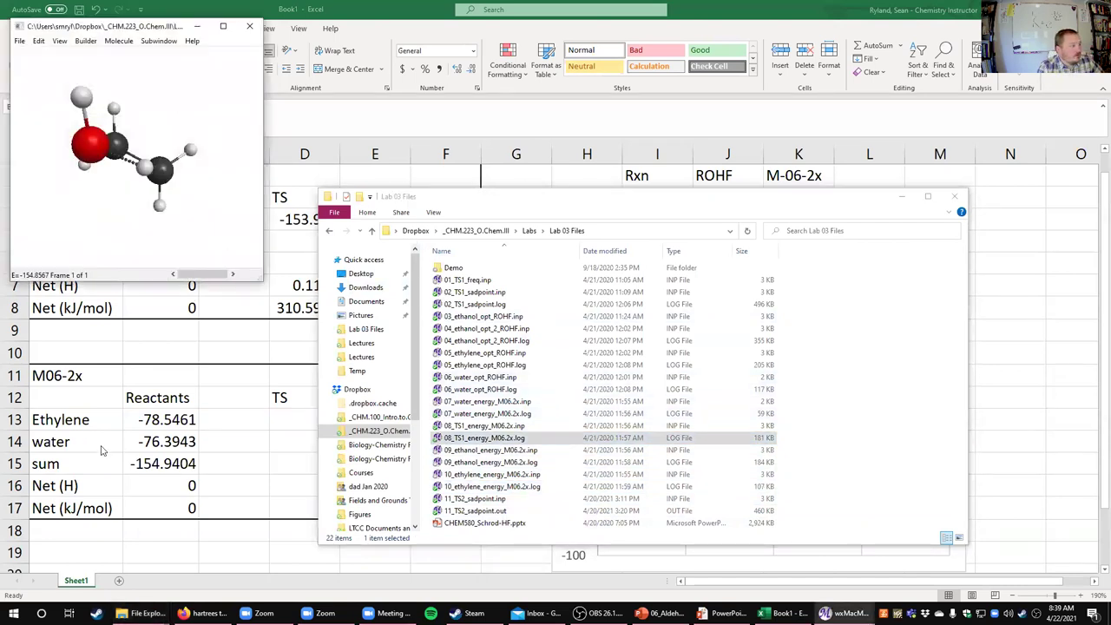
pyautogui.click(197, 26)
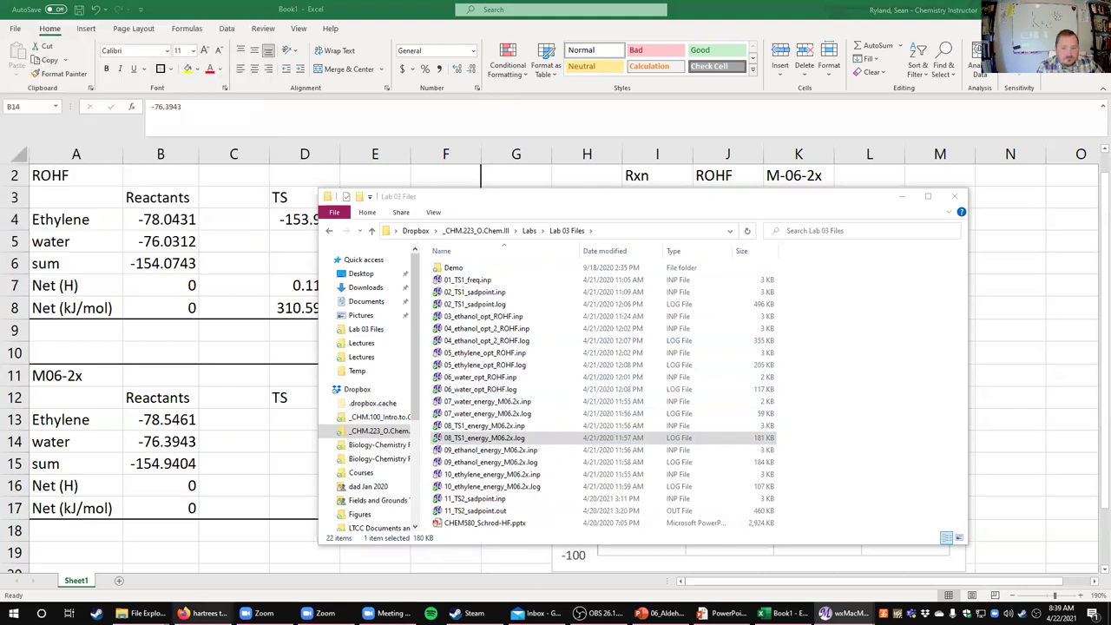
pyautogui.click(291, 419)
pyautogui.click(310, 416)
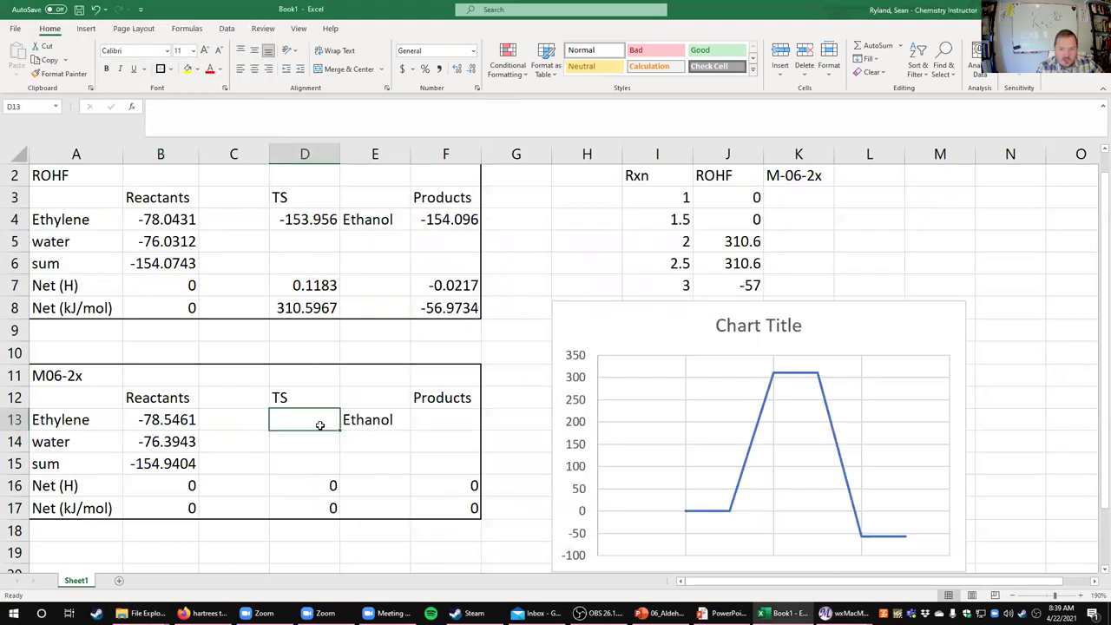
pyautogui.write('-154')
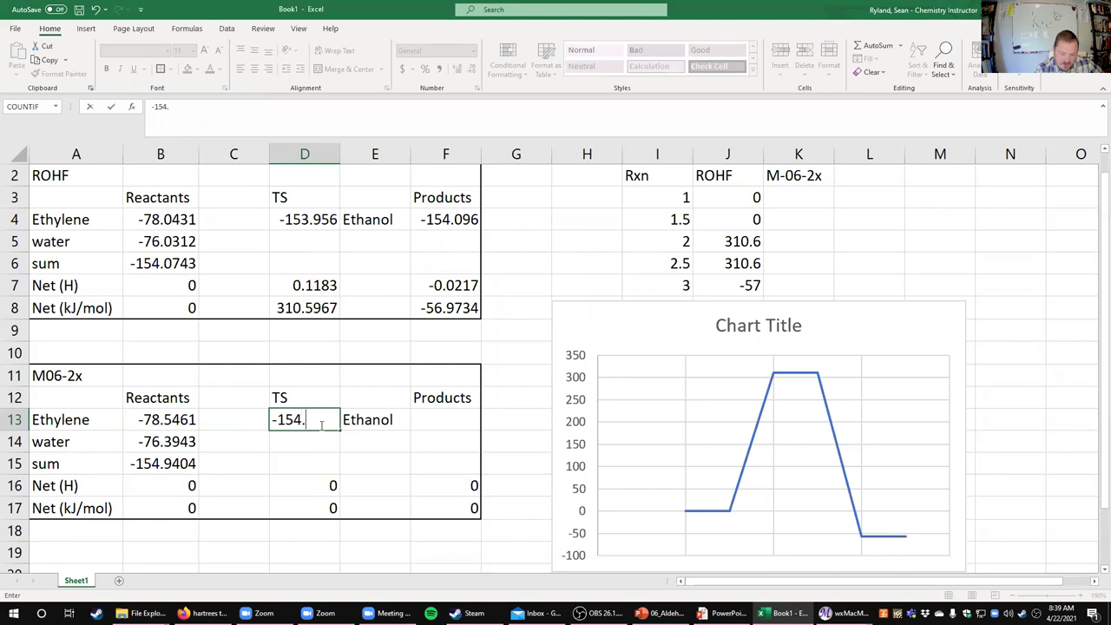
pyautogui.write('.8567')
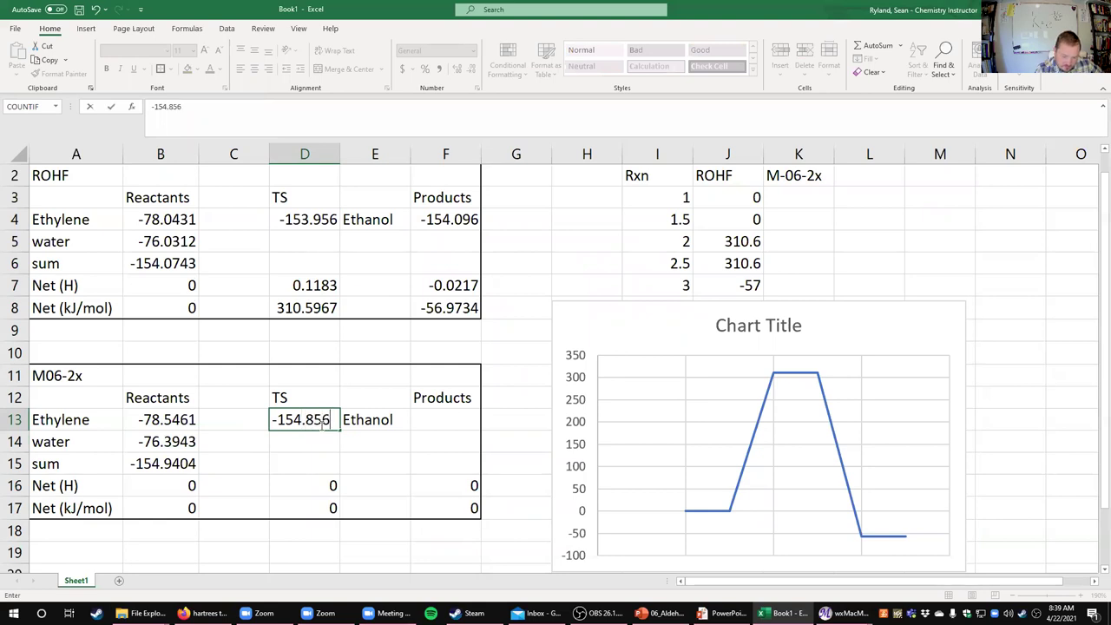
pyautogui.press('Tab')
pyautogui.write('Ethanol')
pyautogui.press('Tab')
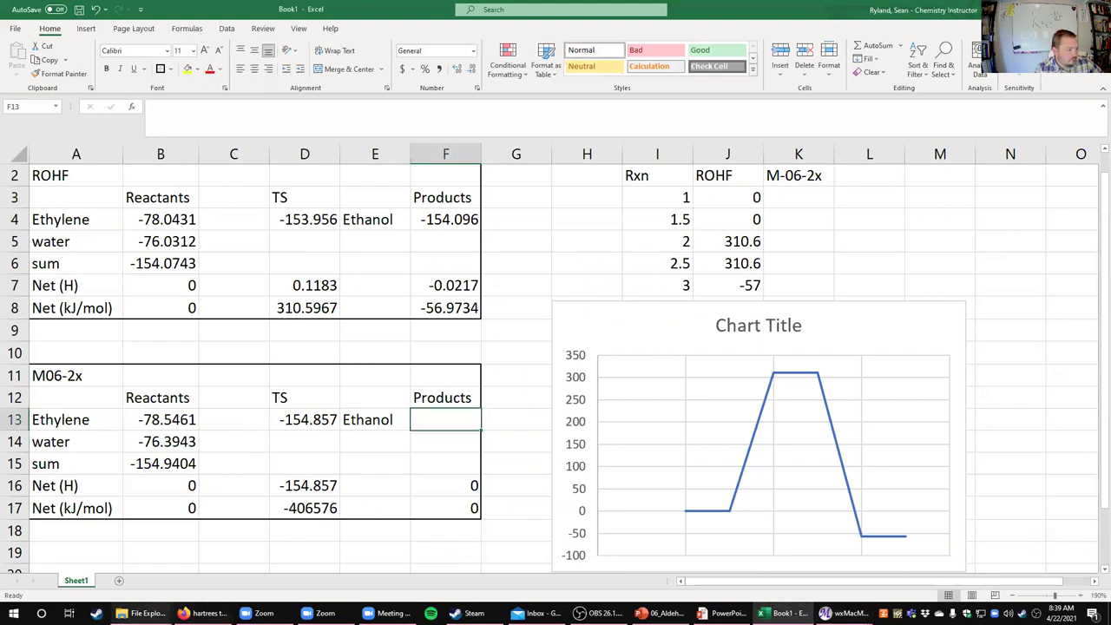
# - Open 09_ethanol_energy_M06.2x.log from the Lab 03 Files folder and enter its energy, -154.9714, for the ethanol product in F13
pyautogui.click(142, 613)
pyautogui.click(58, 564)
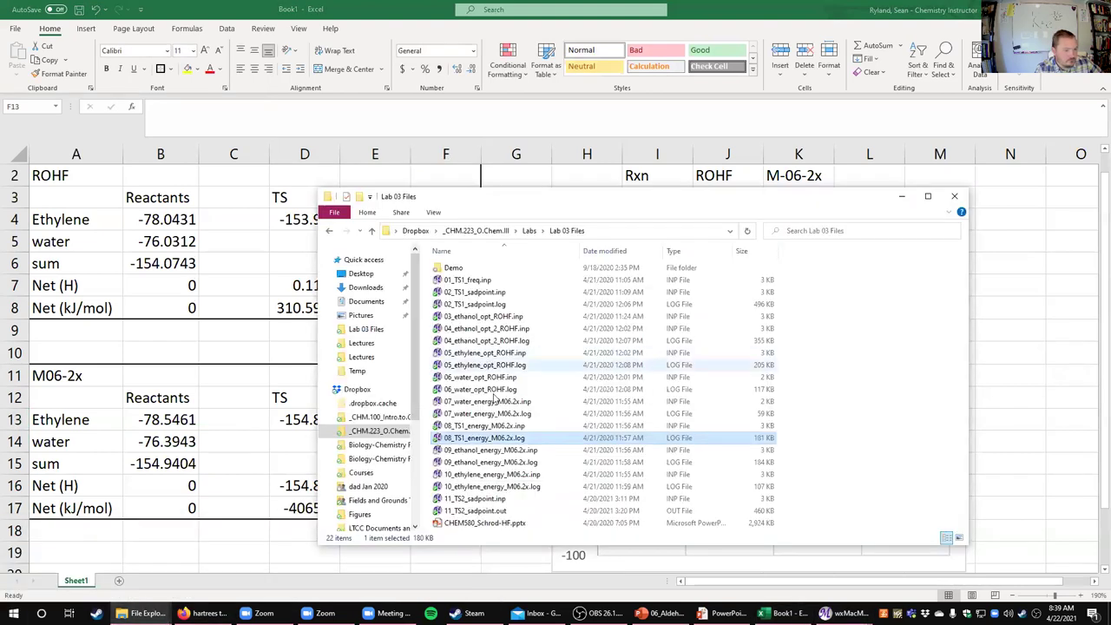
pyautogui.click(547, 465)
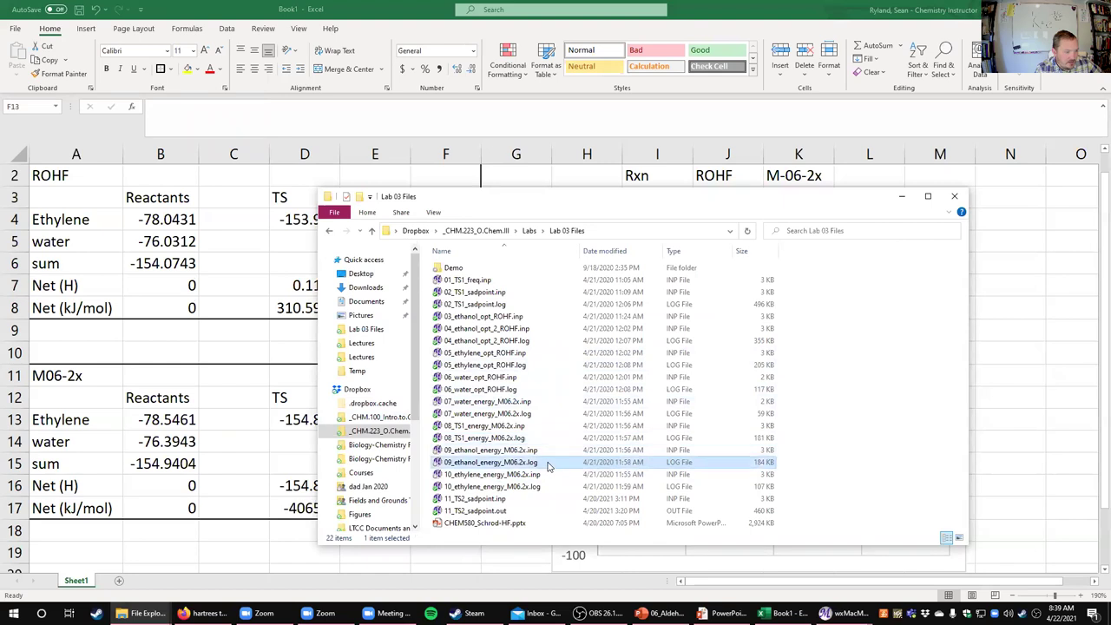
pyautogui.doubleClick(547, 466)
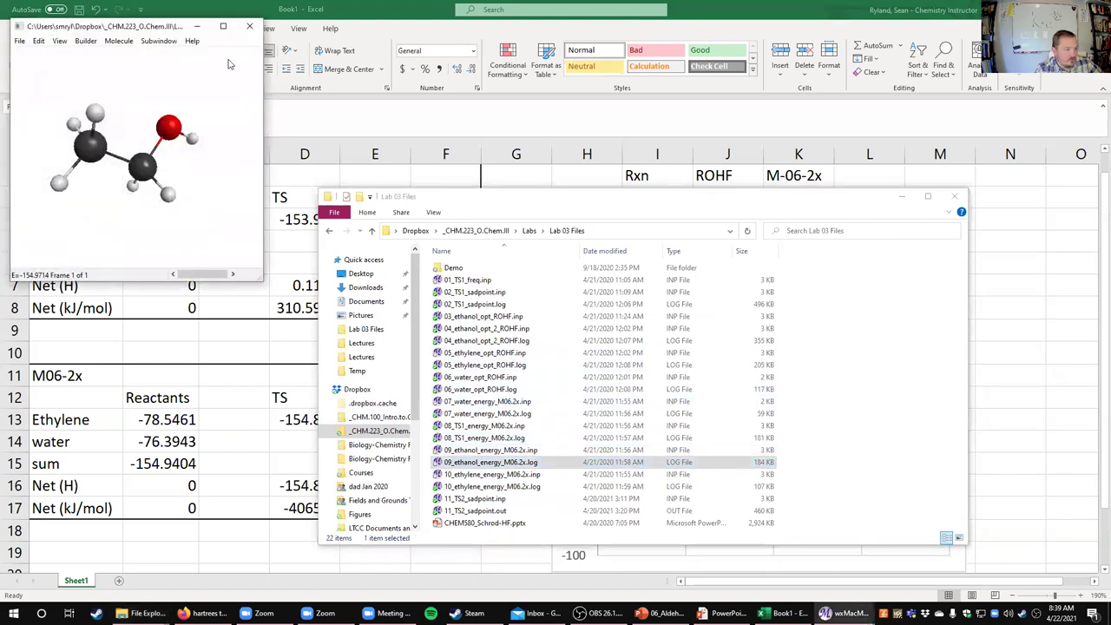
pyautogui.click(198, 26)
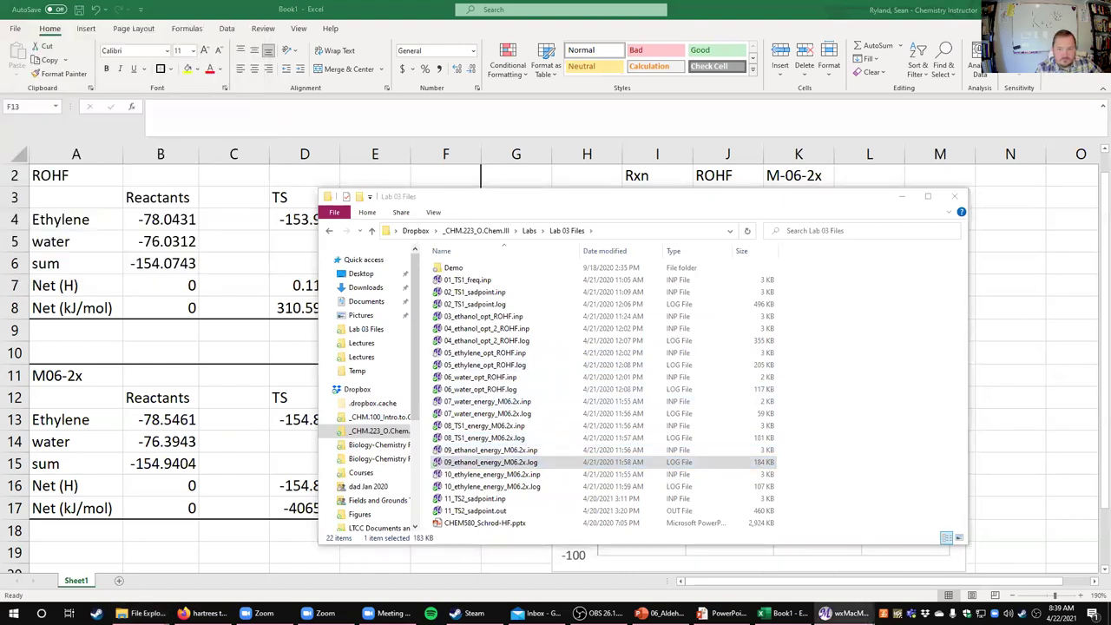
pyautogui.click(902, 196)
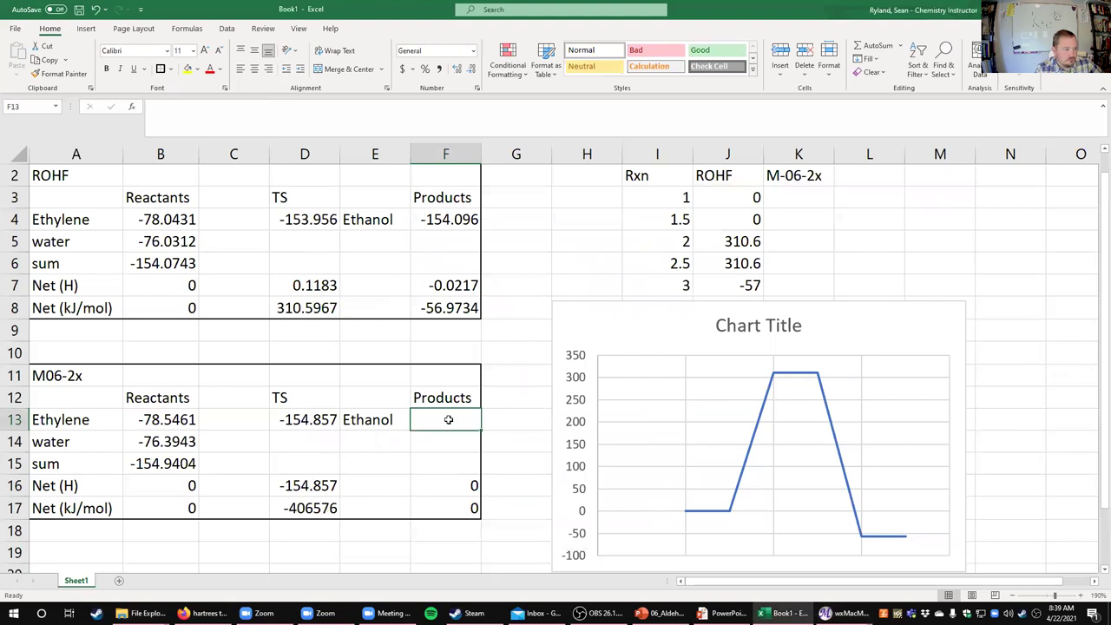
pyautogui.write('-154')
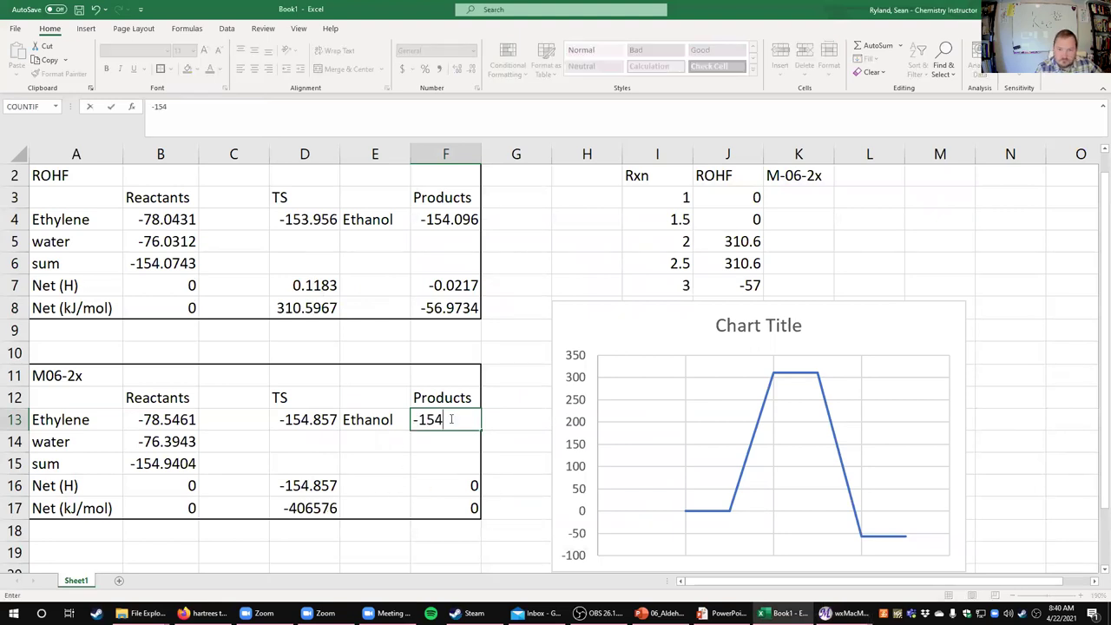
pyautogui.write('.971')
pyautogui.press('Return')
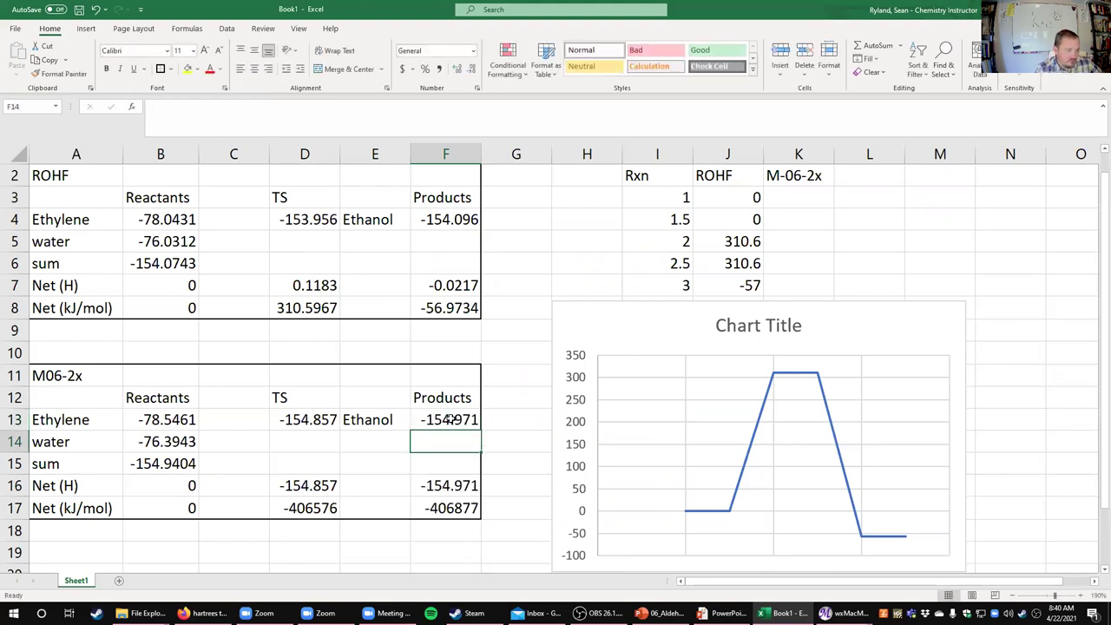
# - Correct the M06-2x TS Net (H) formula in D16 to =D13-$B$15 so it subtracts the reactants sum
pyautogui.click(315, 509)
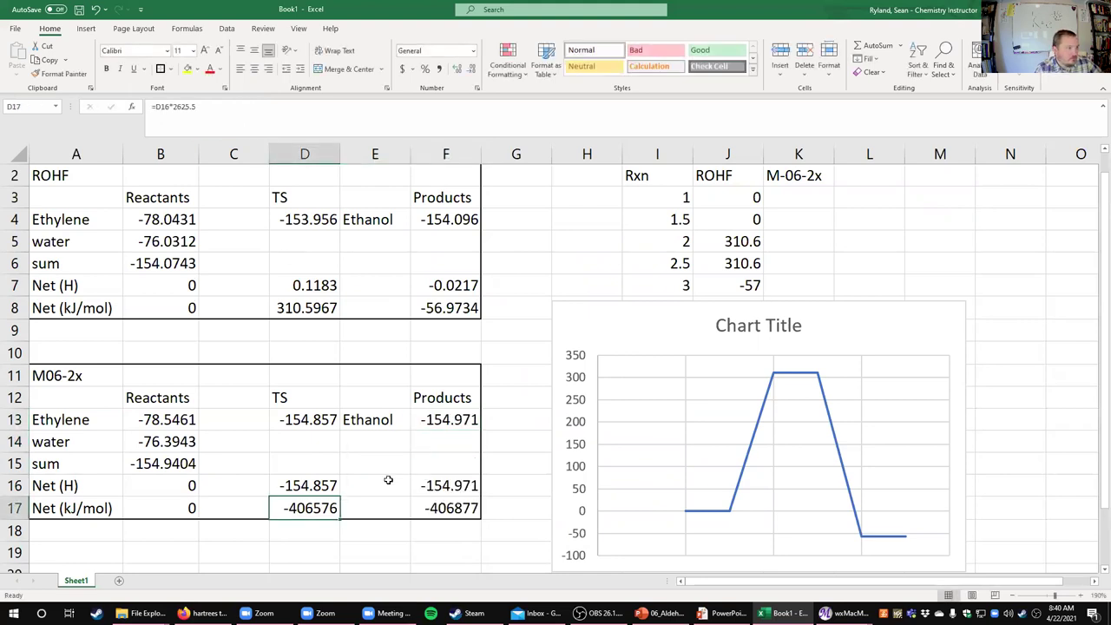
pyautogui.click(306, 483)
pyautogui.click(305, 137)
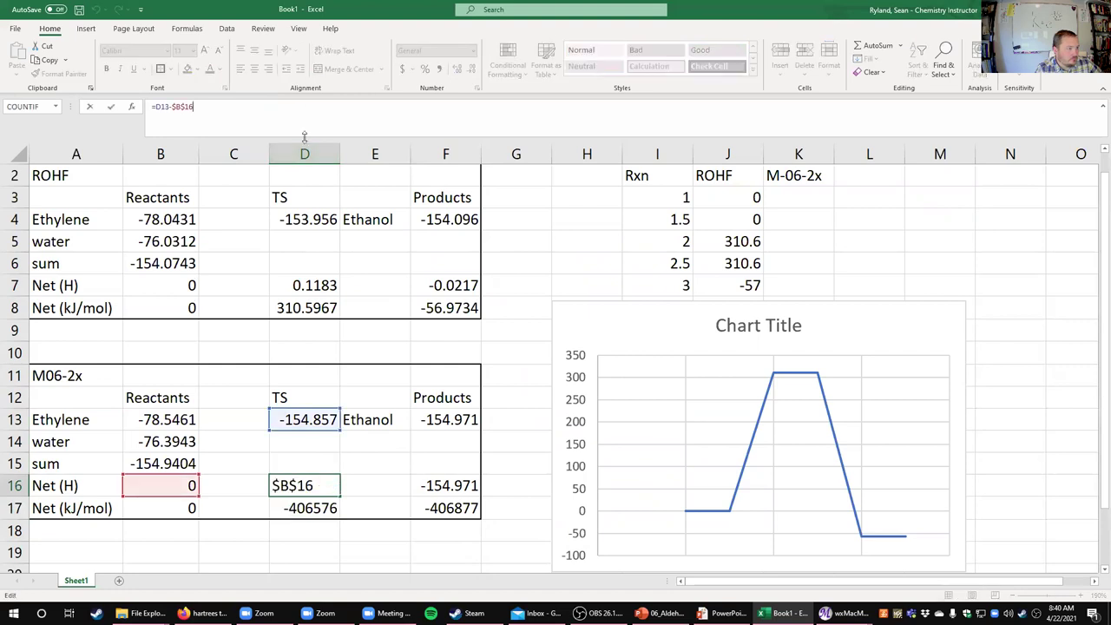
pyautogui.click(184, 467)
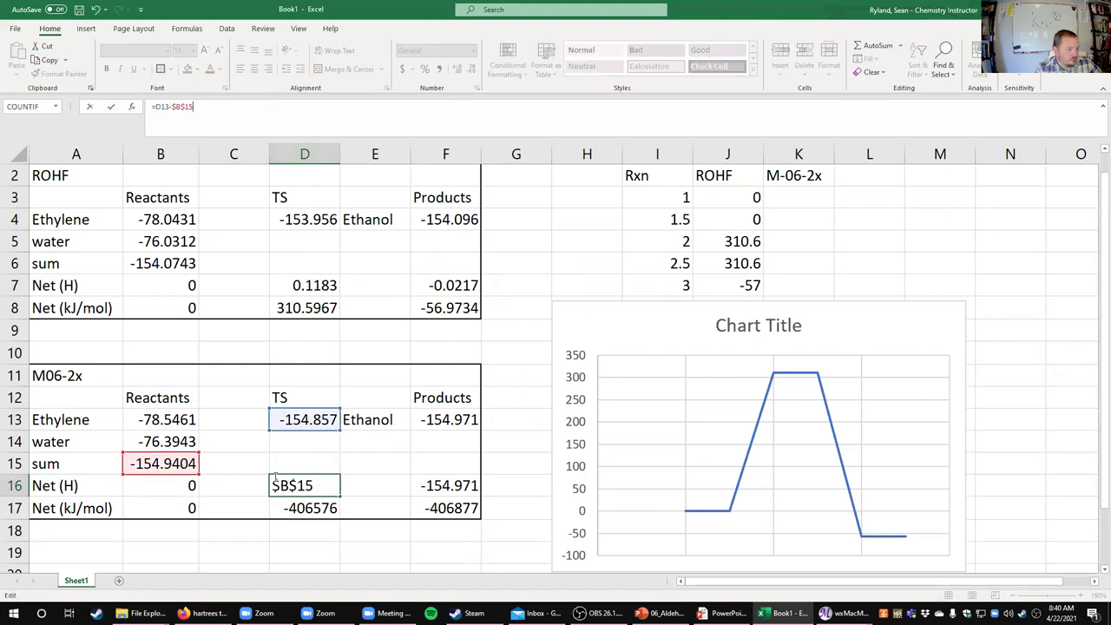
pyautogui.press('Return')
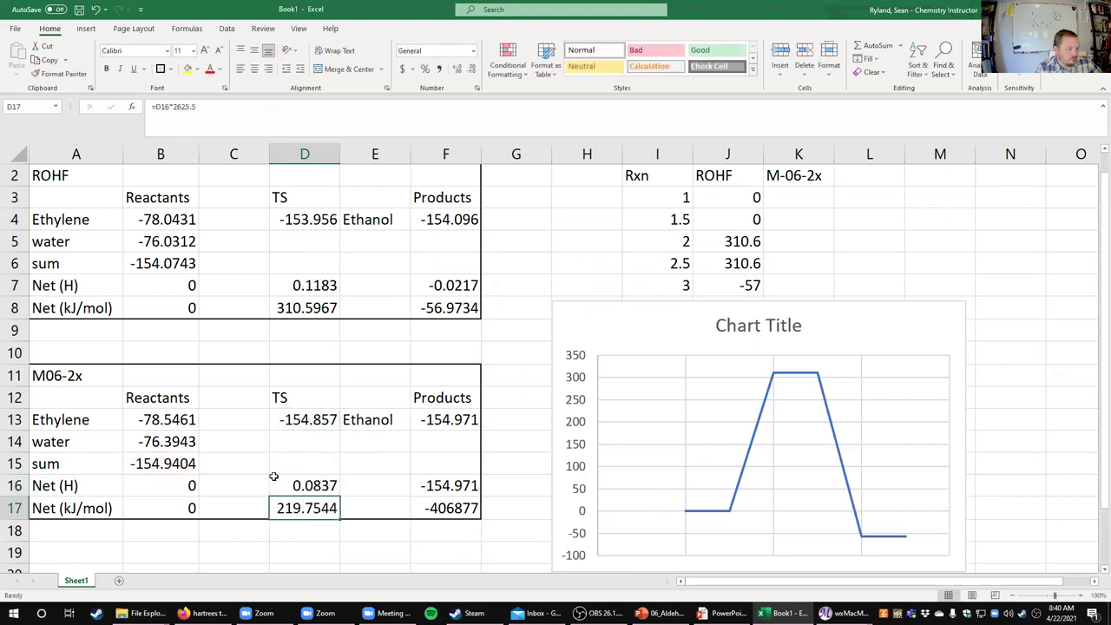
# - Correct the M06-2x products Net (H) formula in F16 to =F13-$B$15
pyautogui.click(462, 483)
pyautogui.doubleClick(445, 486)
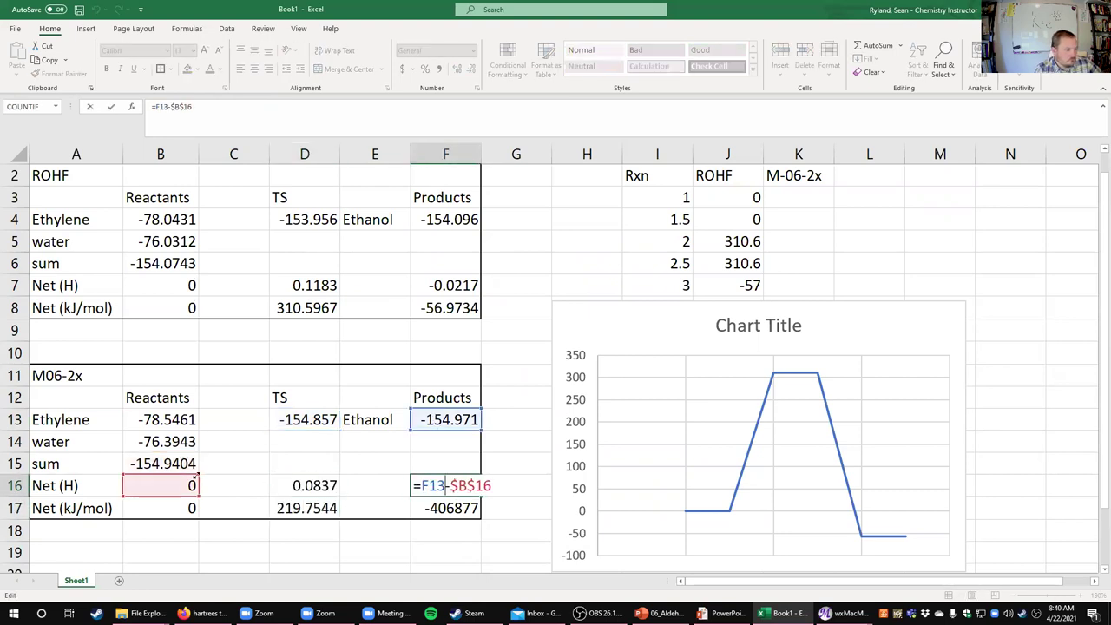
pyautogui.click(144, 464)
pyautogui.press('Return')
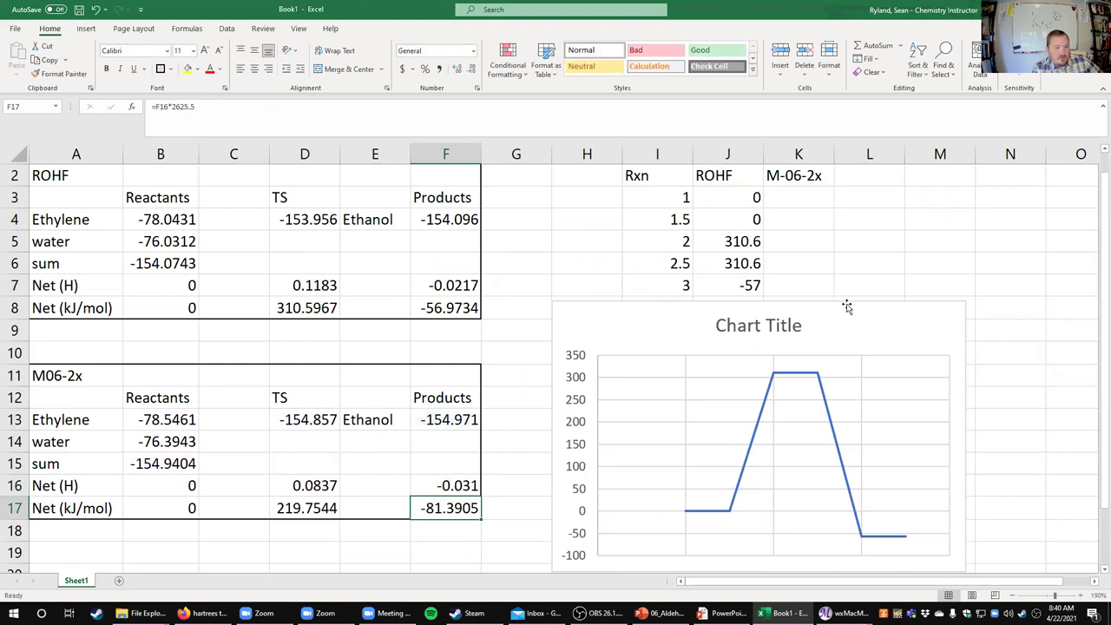
# - Delete the chart title and shrink the chart from its upper edge to uncover the last row of plot data
pyautogui.click(758, 325)
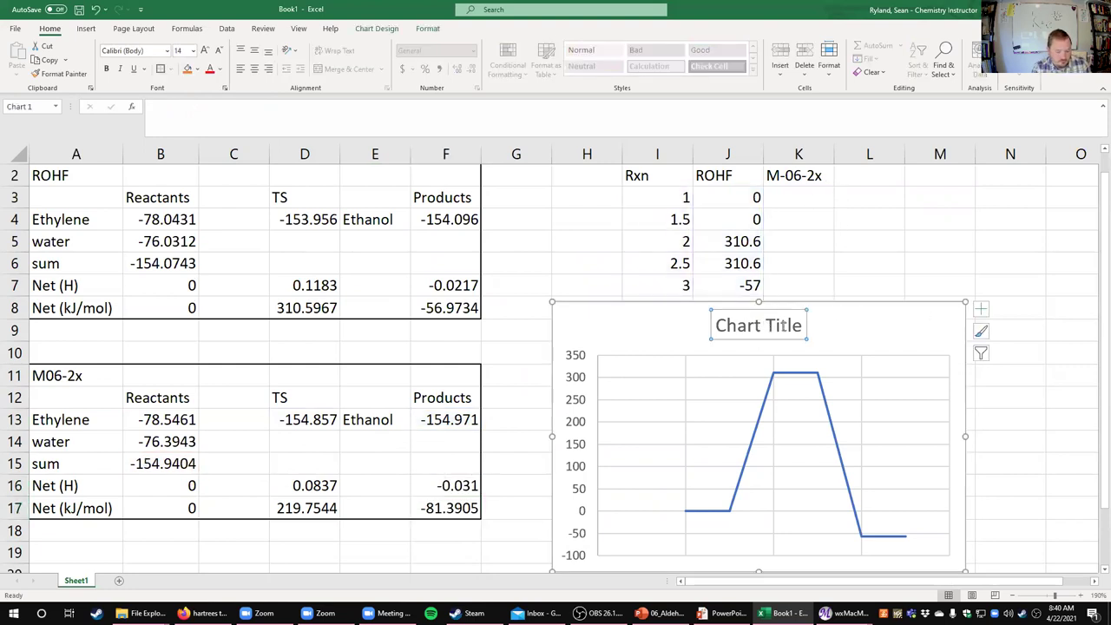
pyautogui.press('Delete')
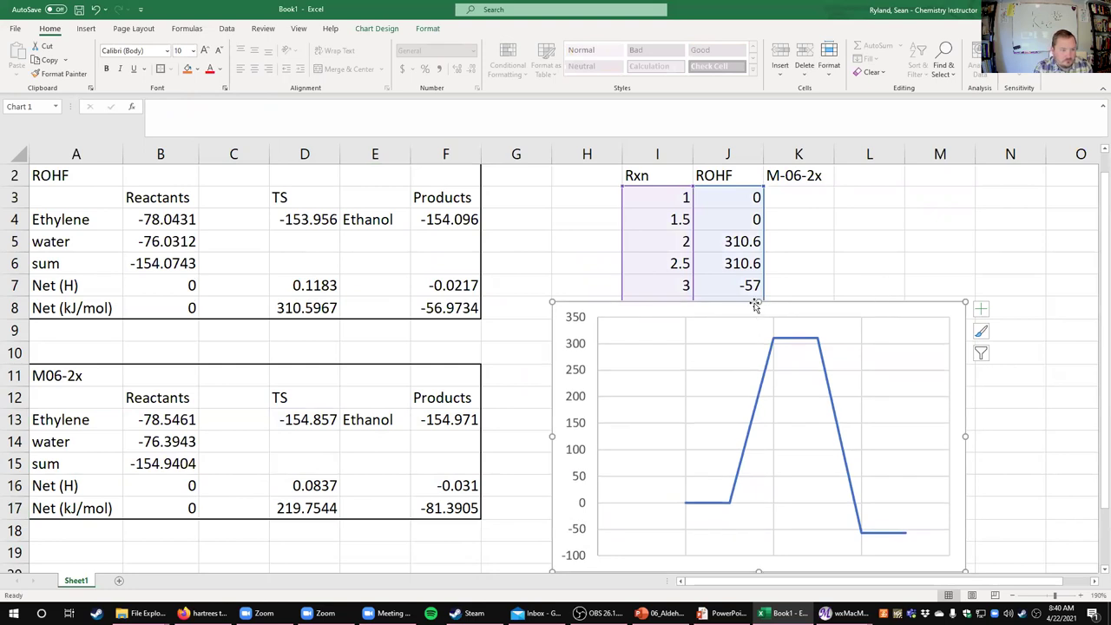
pyautogui.moveTo(757, 302); pyautogui.dragTo(758, 341)
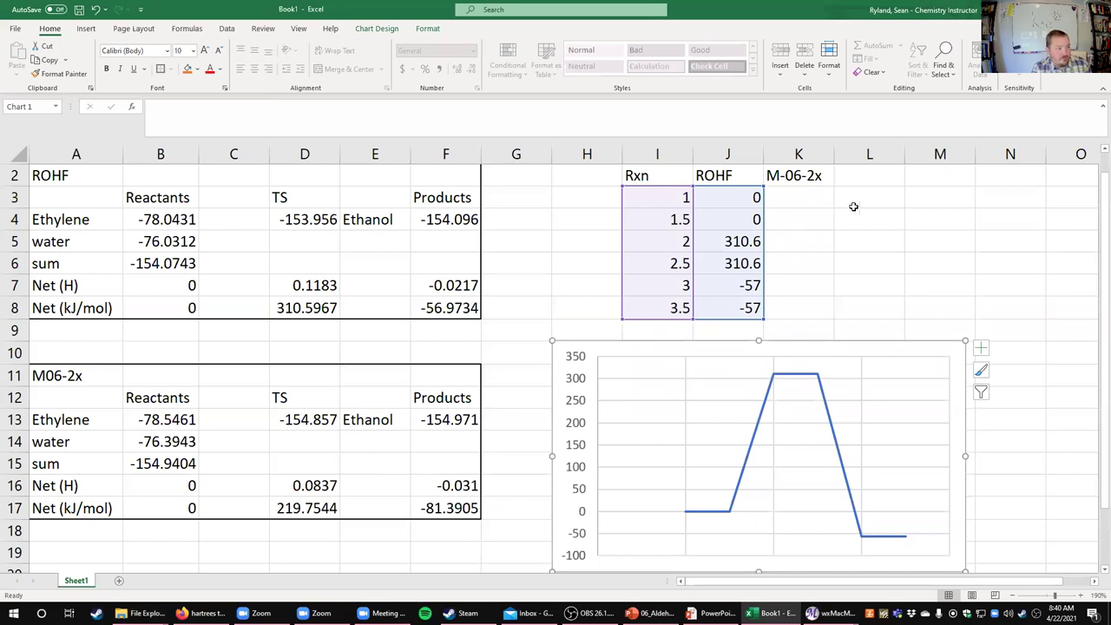
# - Fill the M-06-2x plot column K3:K8 with 0, 0, 219.8, 219.8, -81.4 and -81.4
pyautogui.click(794, 198)
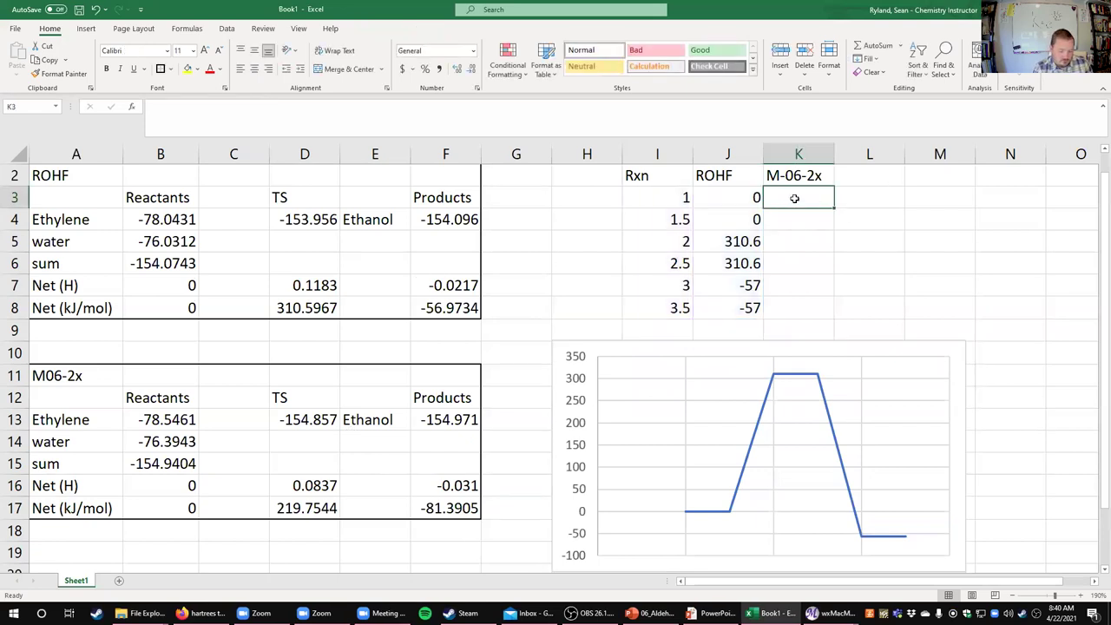
pyautogui.write('0')
pyautogui.press('Return')
pyautogui.write('0')
pyautogui.press('Return')
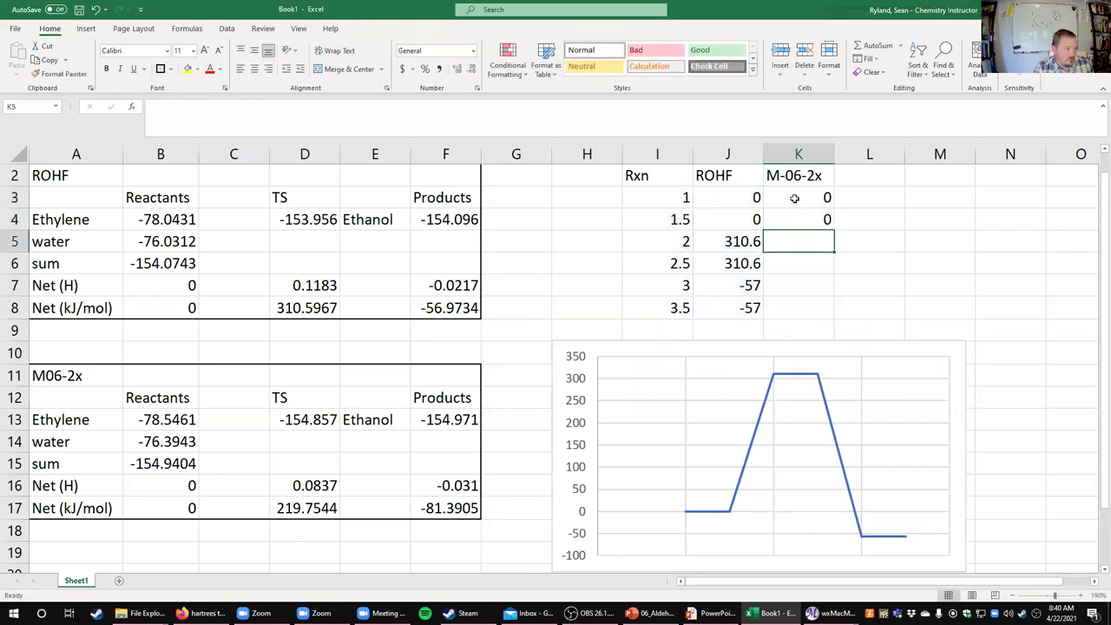
pyautogui.write('219.8')
pyautogui.press('Return')
pyautogui.write('21')
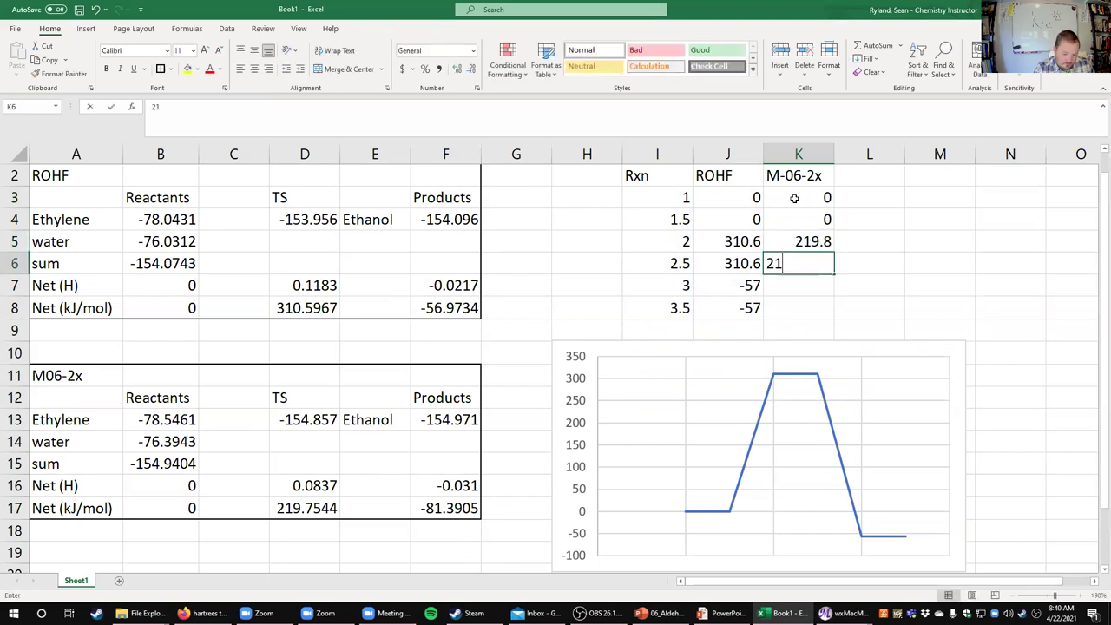
pyautogui.write('9.8')
pyautogui.press('Return')
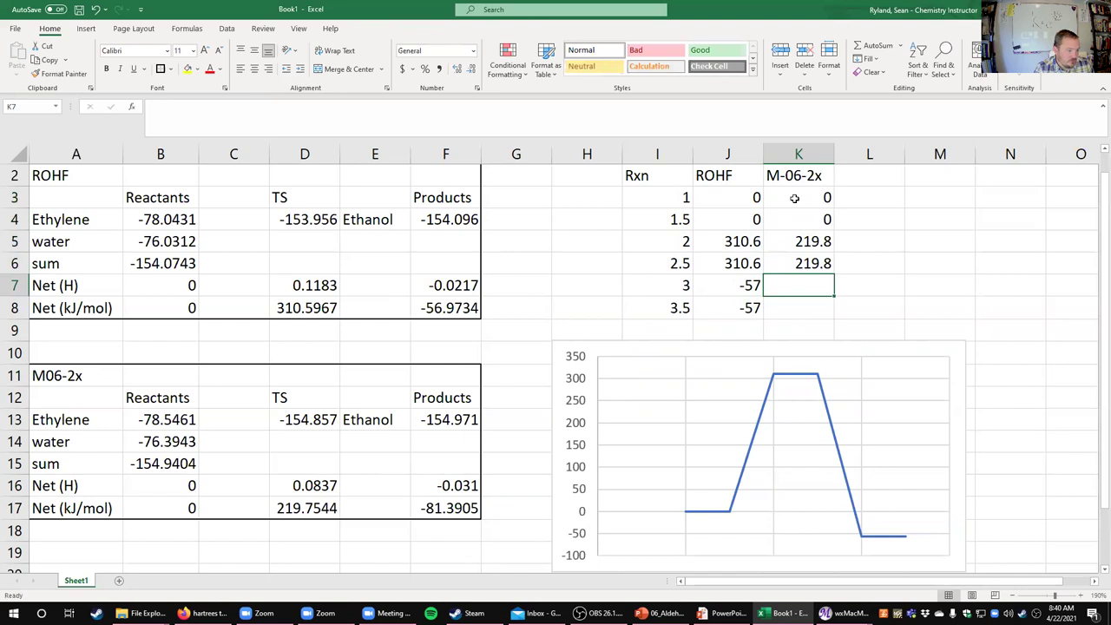
pyautogui.write('-81.')
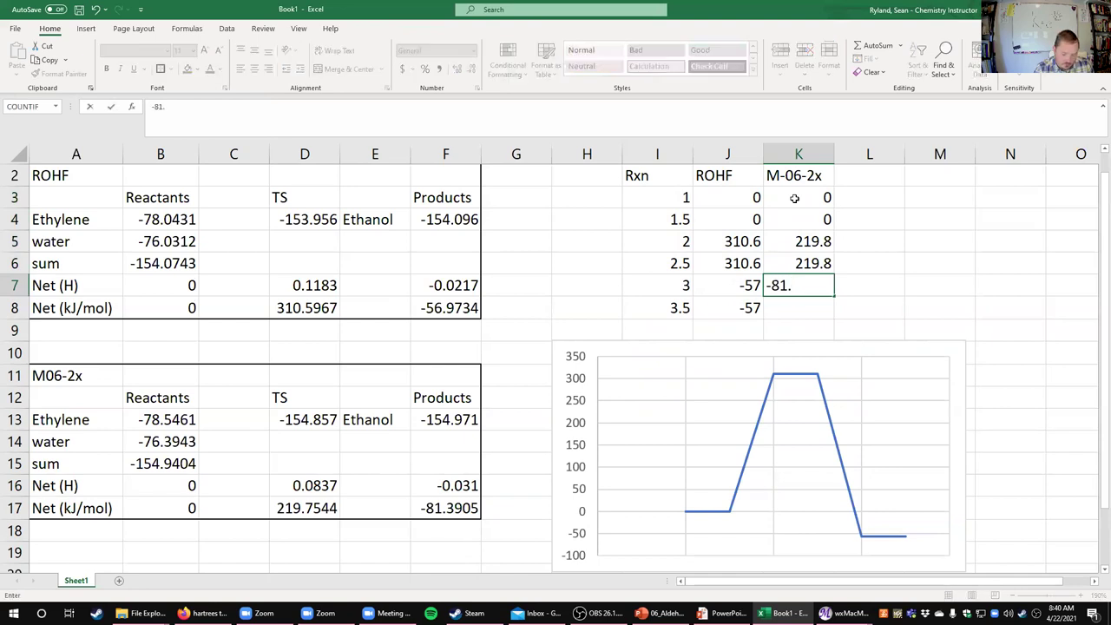
pyautogui.write('4')
pyautogui.press('Return')
pyautogui.write('-')
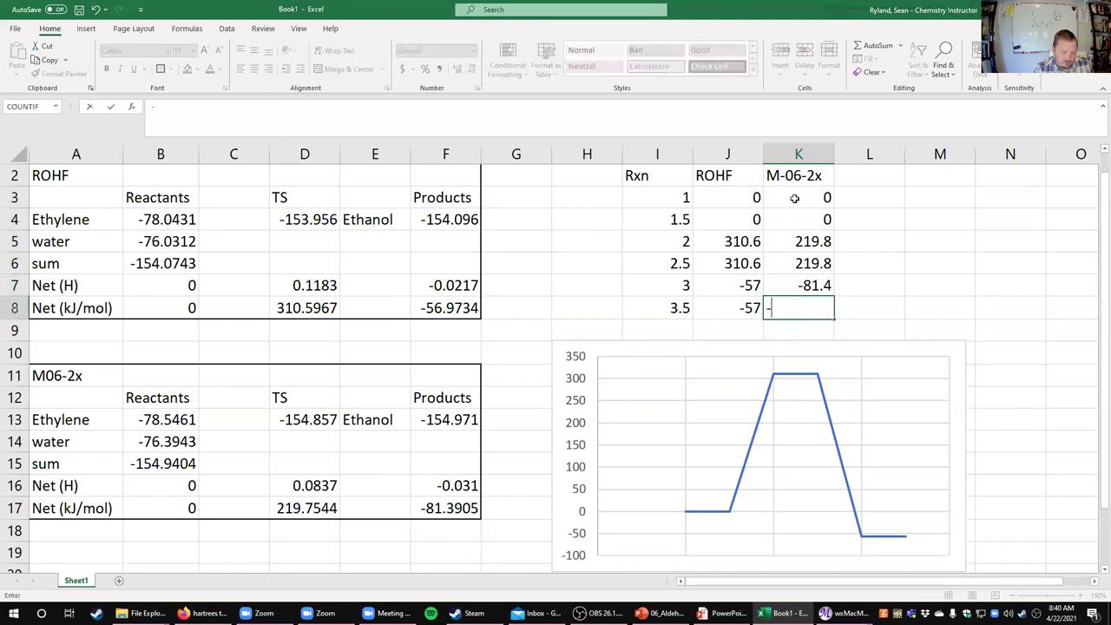
pyautogui.write('81.4')
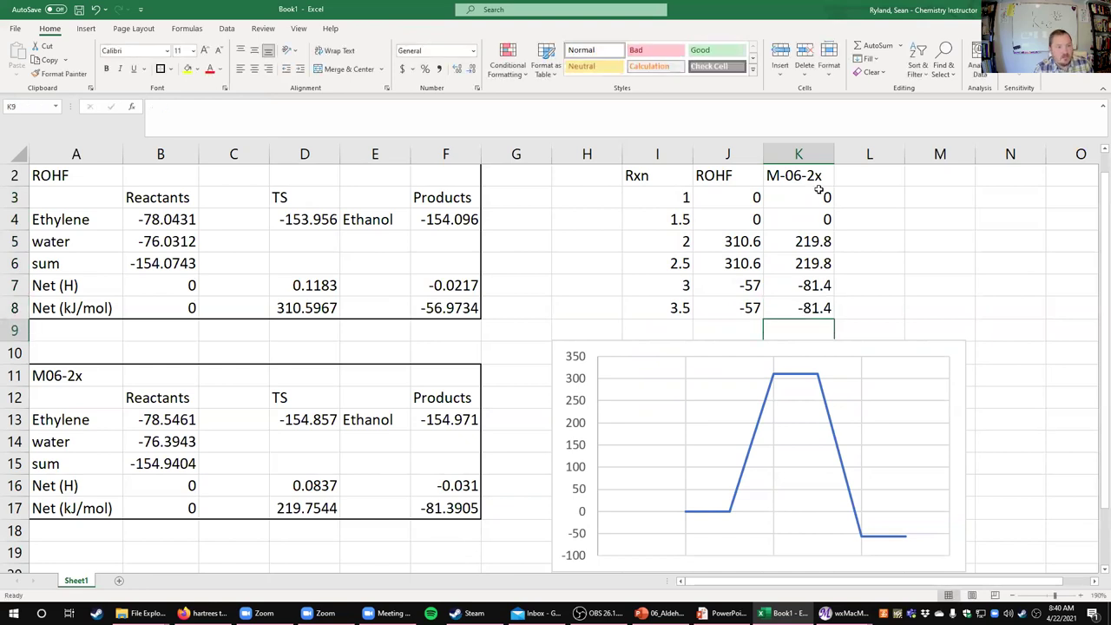
# - Add a second series to the chart with X values from I3:I8 and Y values from K3:K8
pyautogui.click(669, 499)
pyautogui.rightClick(669, 498)
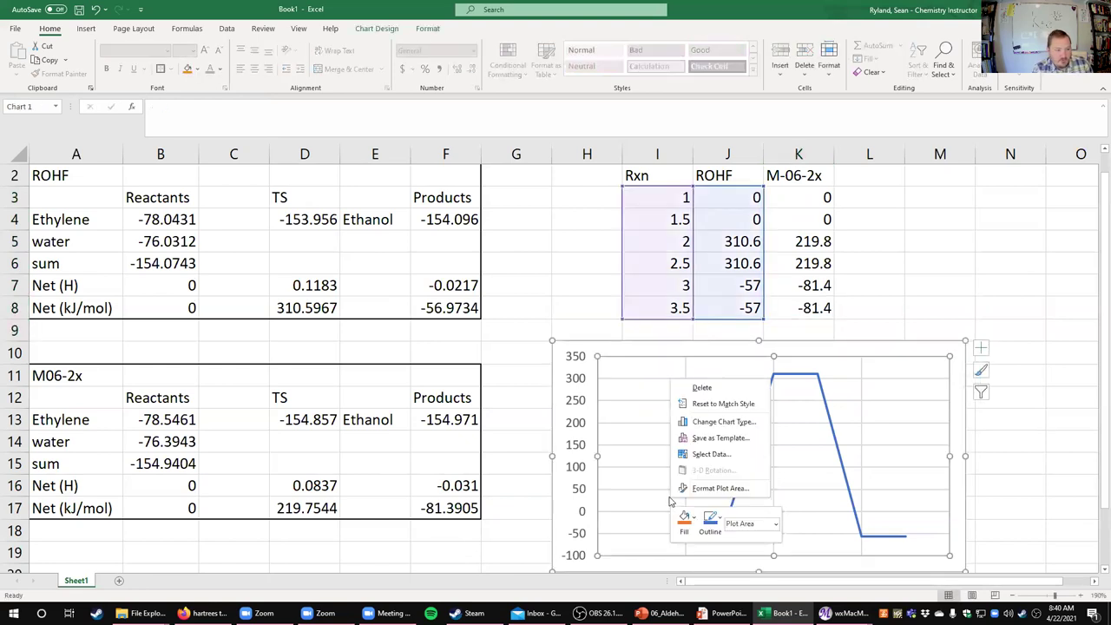
pyautogui.click(698, 454)
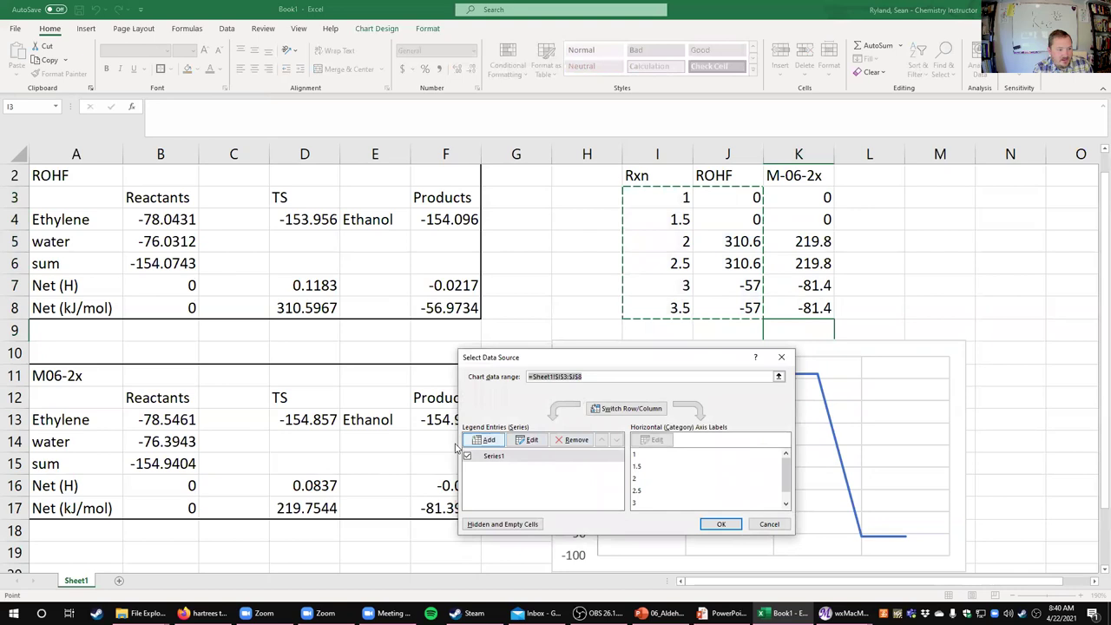
pyautogui.click(484, 440)
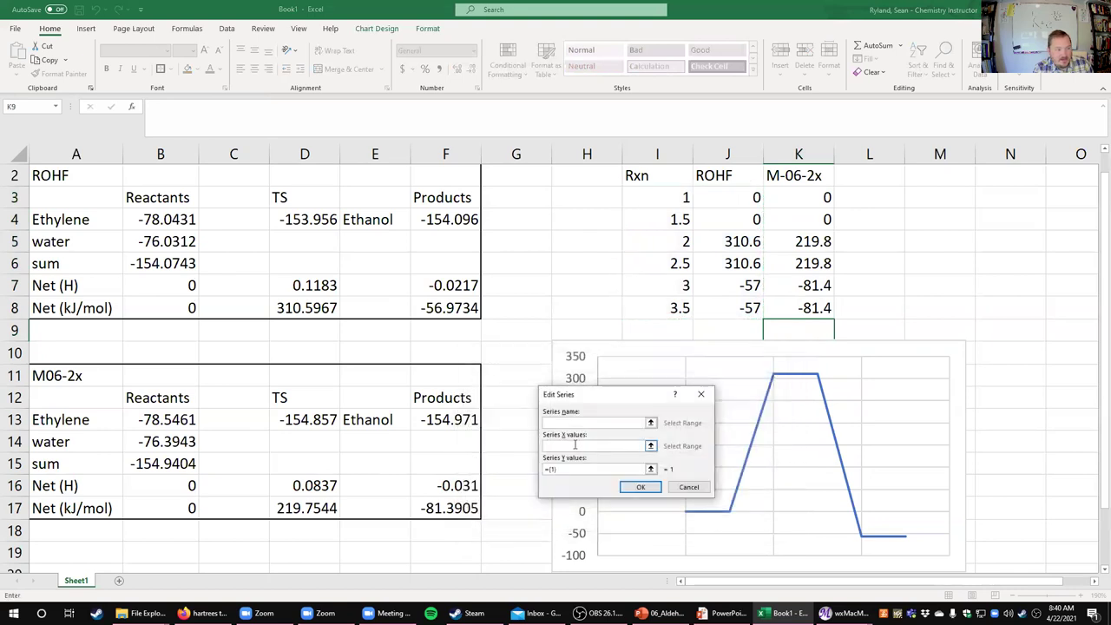
pyautogui.click(650, 445)
pyautogui.moveTo(663, 201); pyautogui.dragTo(682, 314)
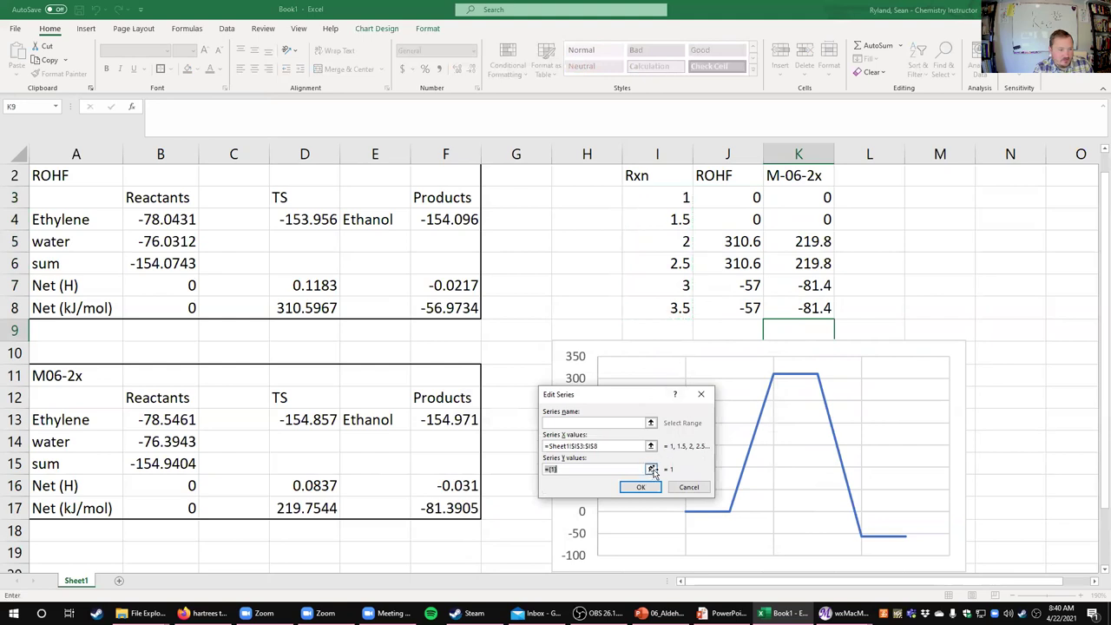
pyautogui.click(650, 469)
pyautogui.moveTo(816, 198); pyautogui.dragTo(828, 312)
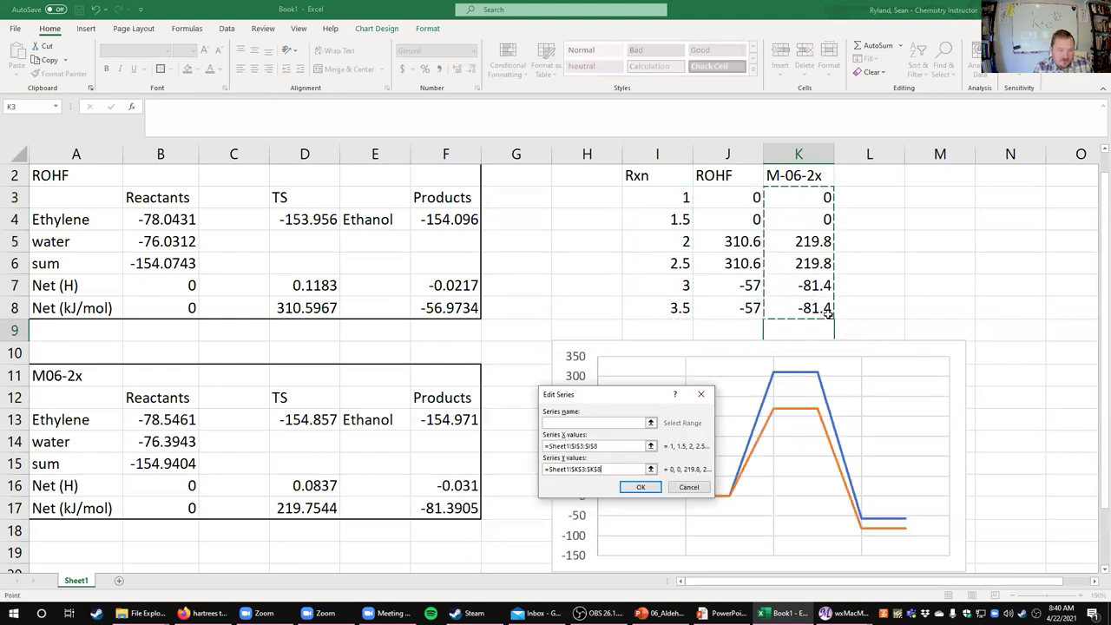
pyautogui.click(639, 487)
pyautogui.click(719, 522)
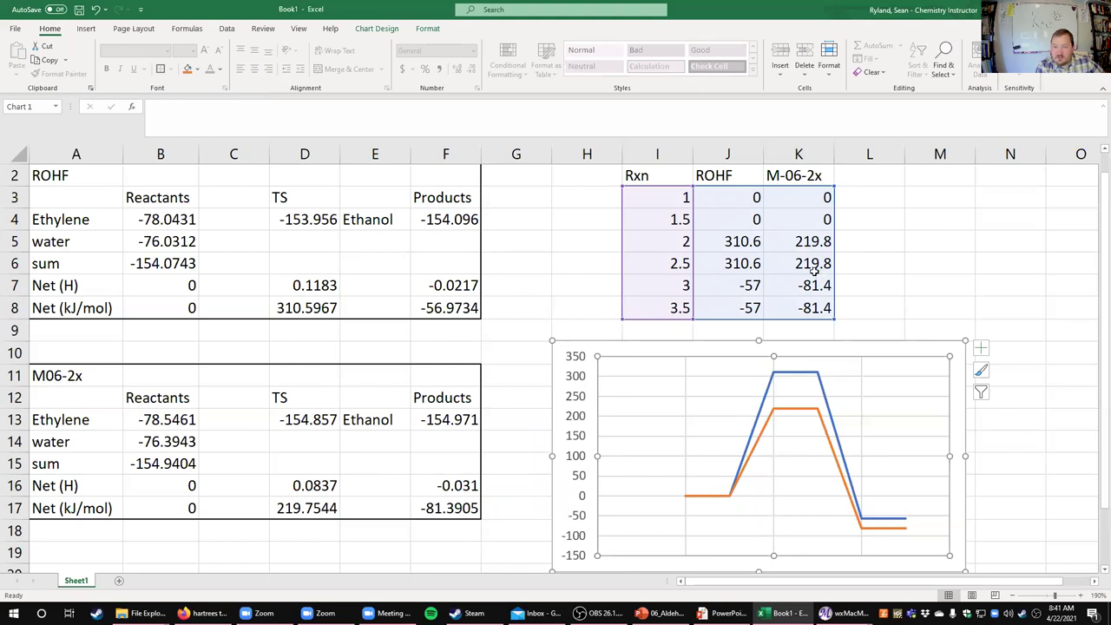
pyautogui.moveTo(832, 309); pyautogui.dragTo(836, 307)
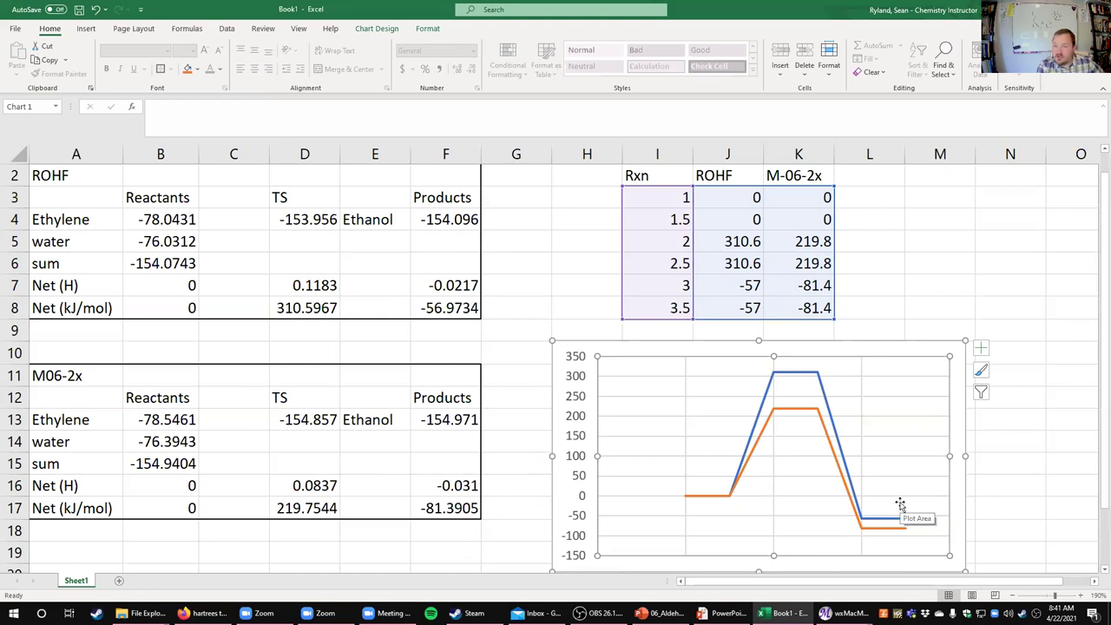
pyautogui.click(753, 262)
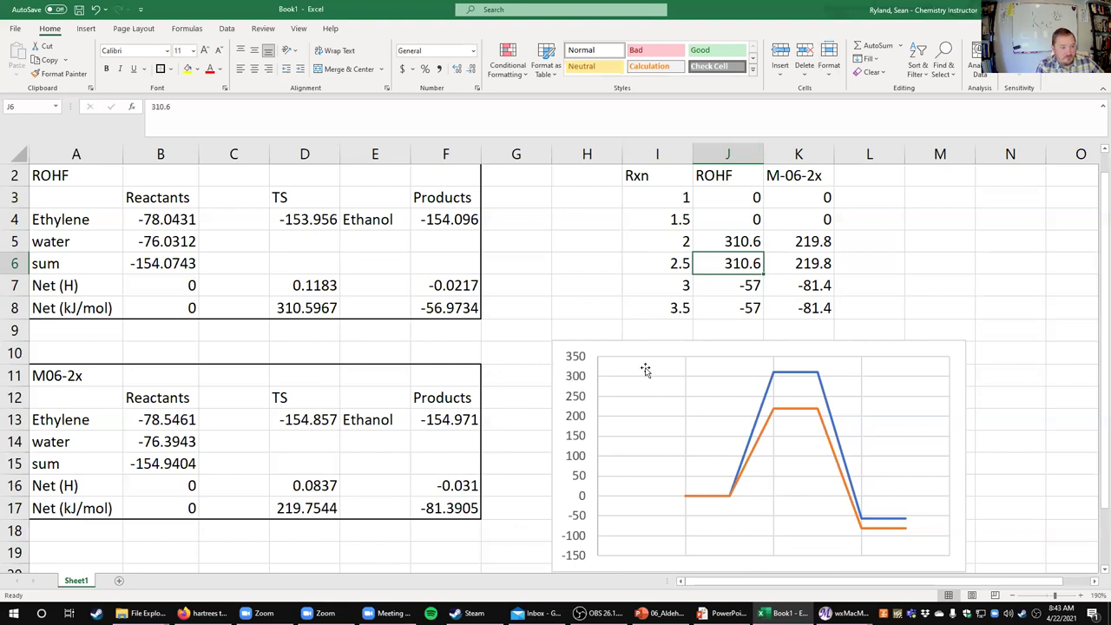
pyautogui.click(617, 349)
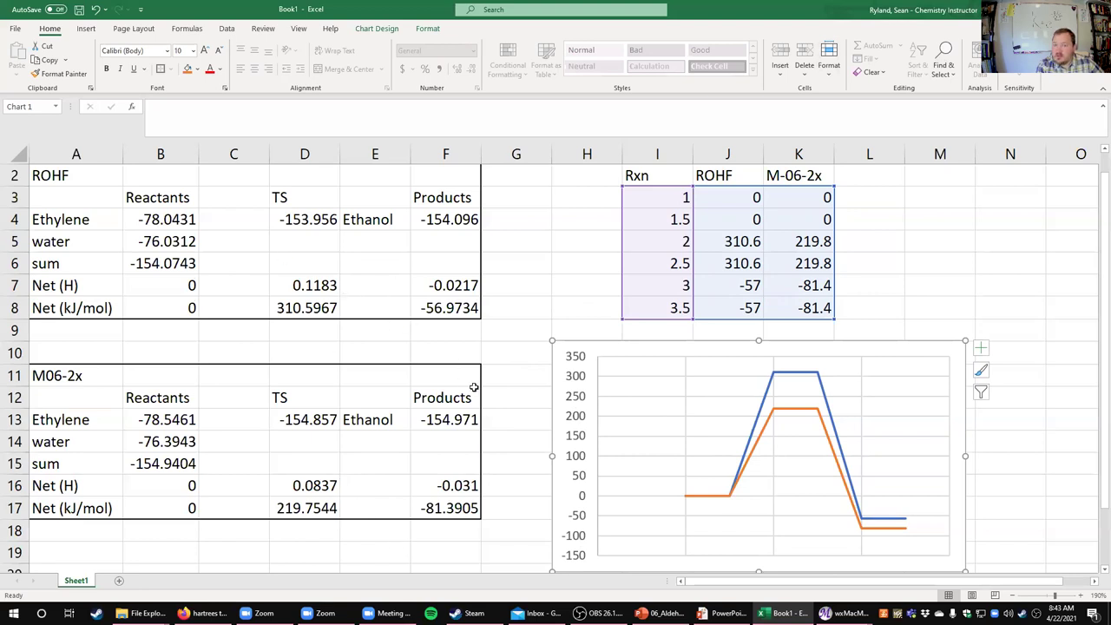
pyautogui.click(559, 326)
pyautogui.click(511, 327)
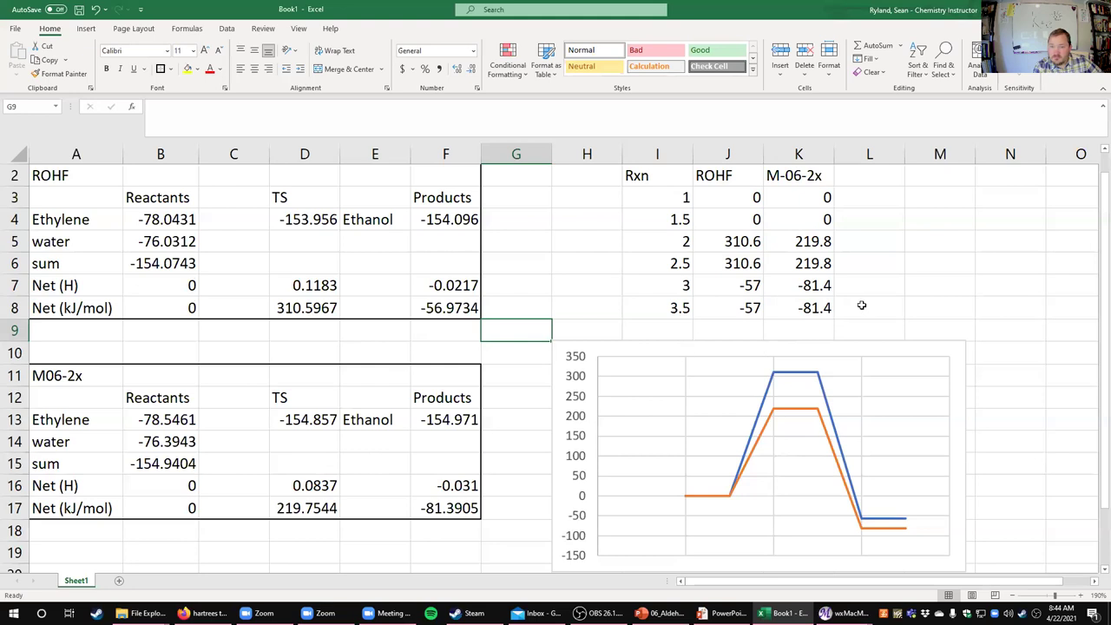
# - Switch from the workbook back to the PowerPoint slide show at the Lab Questions slide
pyautogui.hotkey('alt', 'Tab')
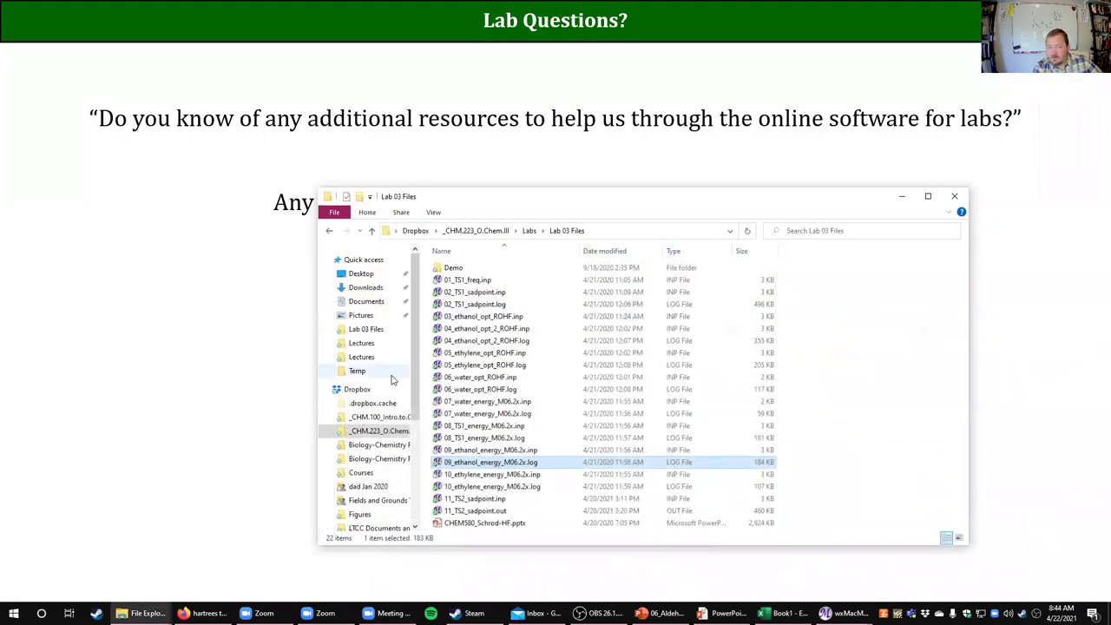
pyautogui.click(808, 111)
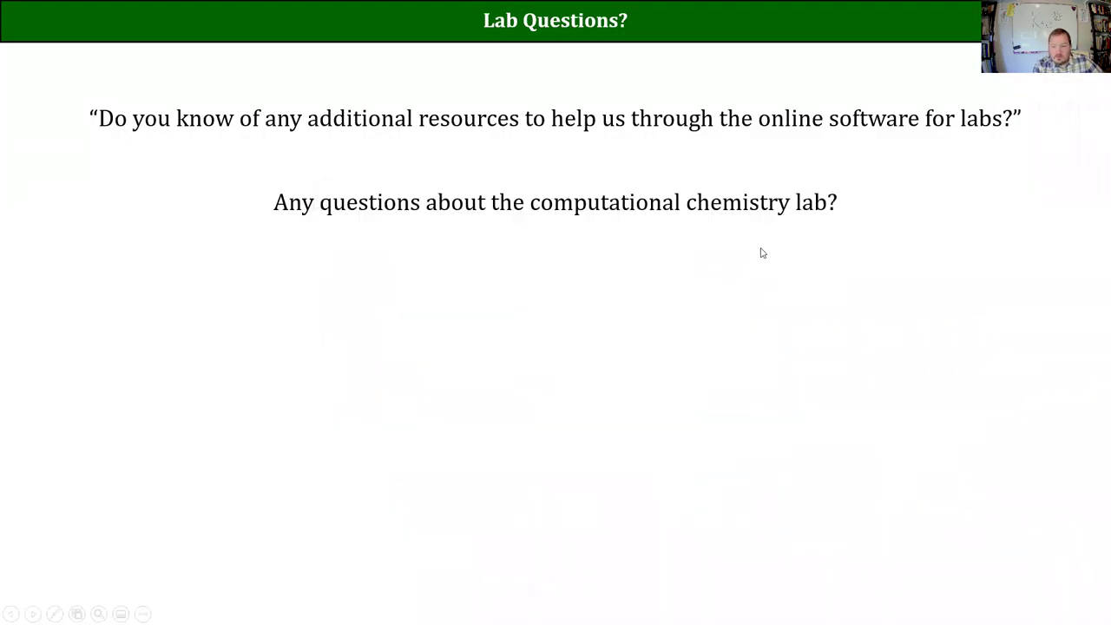